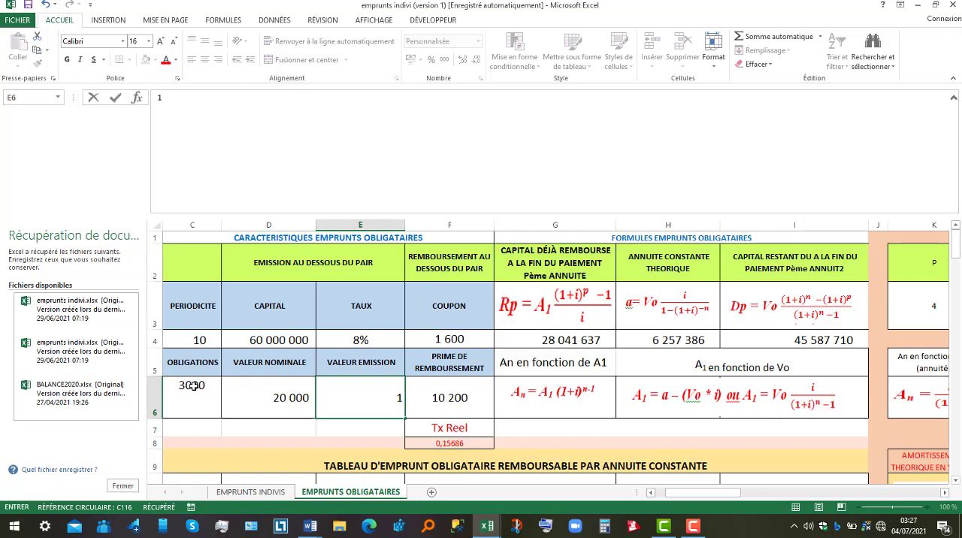
# Enter 18500 as the bond's issue value (VALEUR EMISSION) and 20000 as the redemption amount (PRIME DE REMBOURSEMENT)
pyautogui.write('8500')
pyautogui.press('Tab')
pyautogui.write('20000')
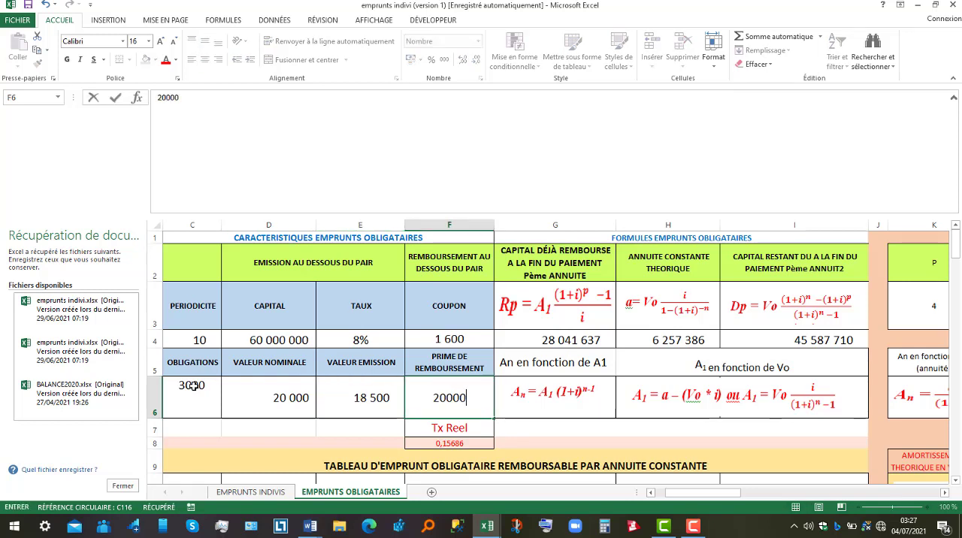
# Set the loan rate (TAUX) to 12% and the number of periods (PERIODICITE) to 5
pyautogui.click(335, 346)
pyautogui.write('12')
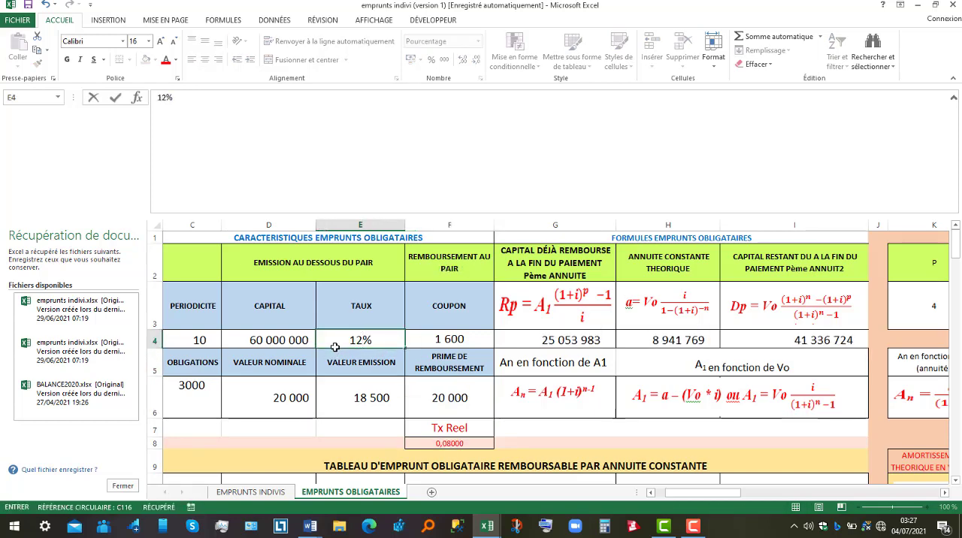
pyautogui.click(184, 331)
pyautogui.write('5')
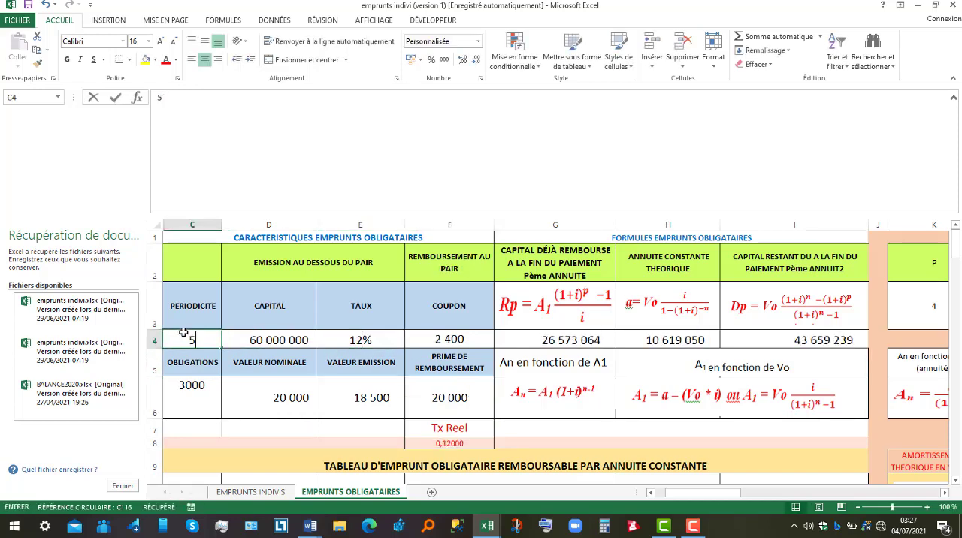
pyautogui.press('Tab')
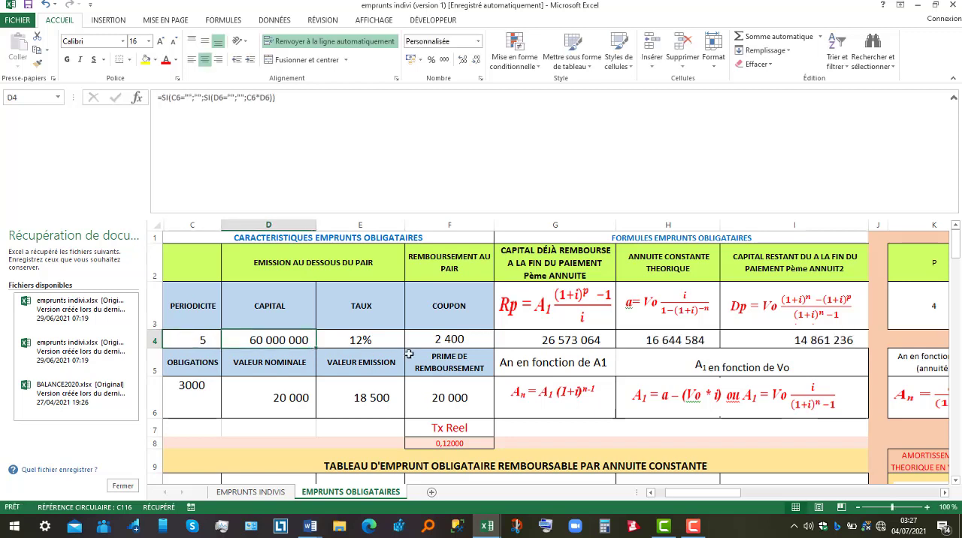
# Review the formulas behind the coupon and the theoretical constant annuity, as well as the bond amortization table
pyautogui.click(460, 338)
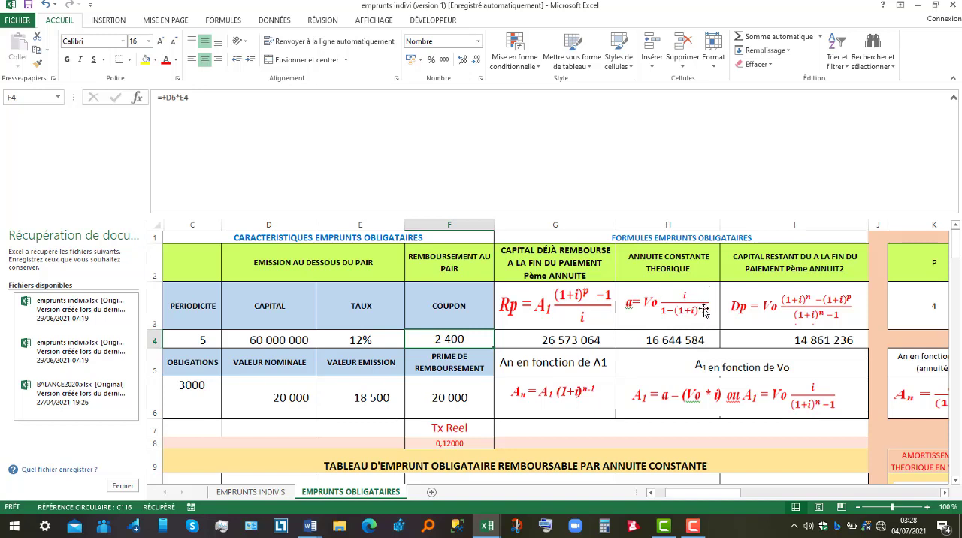
pyautogui.click(680, 340)
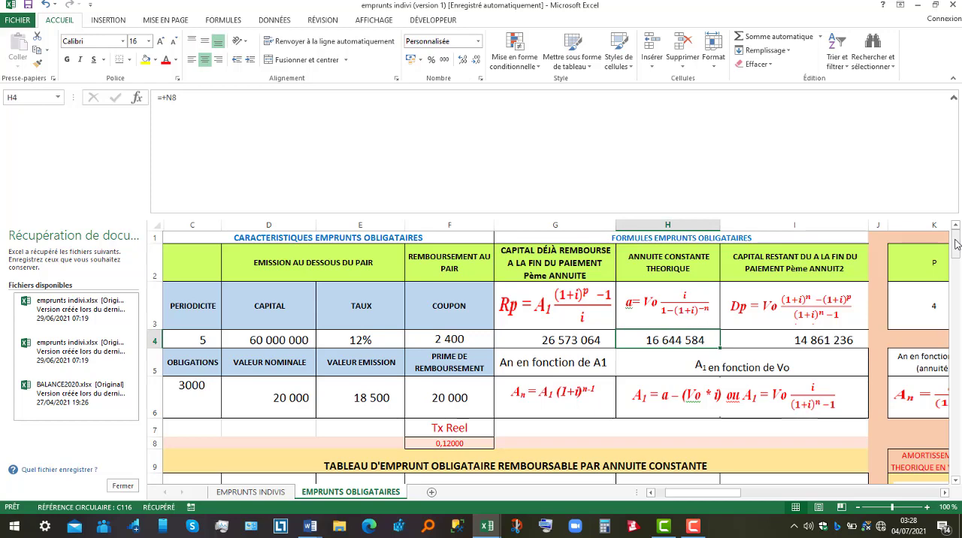
pyautogui.moveTo(956, 245); pyautogui.dragTo(958, 259)
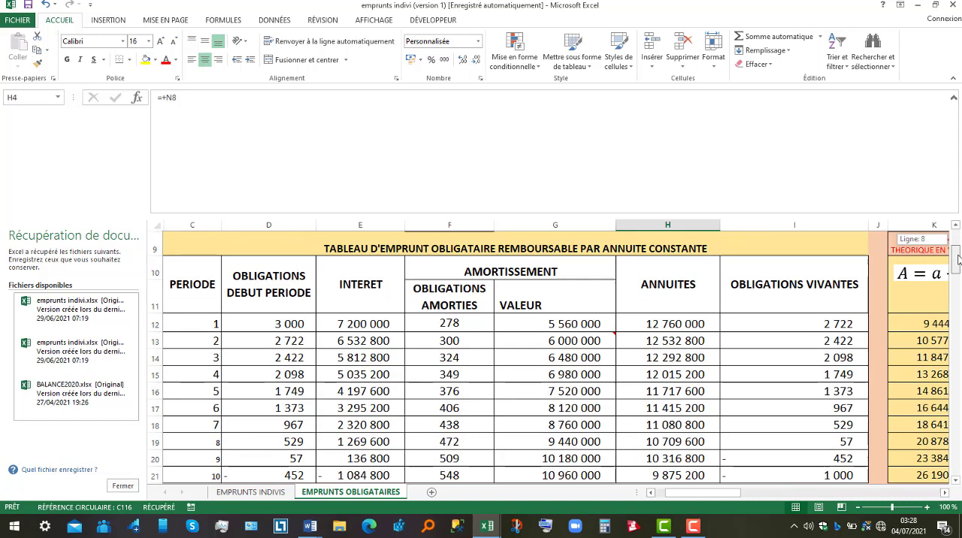
pyautogui.moveTo(958, 259); pyautogui.dragTo(958, 259)
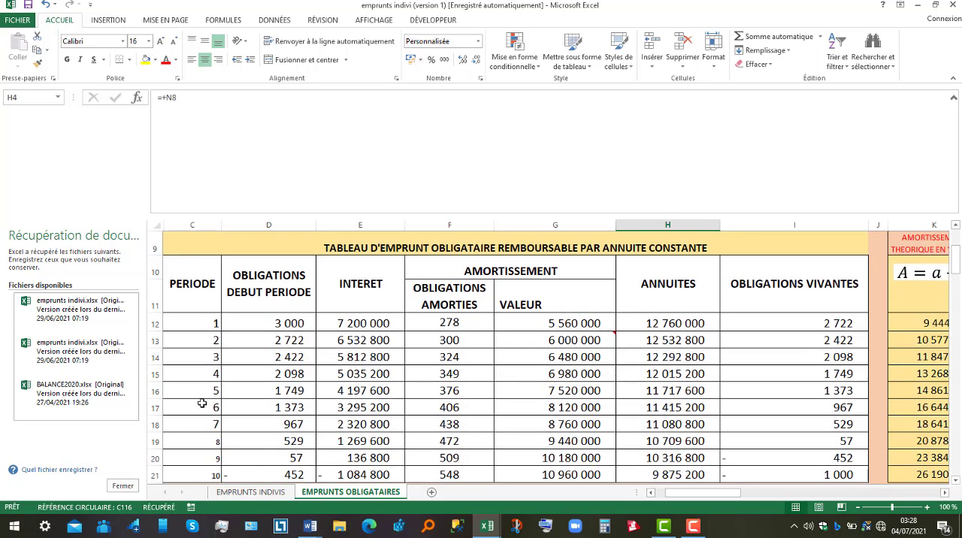
# Hide the contents of periods 6 to 10 in the amortization table (C17:I21) by applying a white font colour
pyautogui.moveTo(202, 404); pyautogui.dragTo(761, 471)
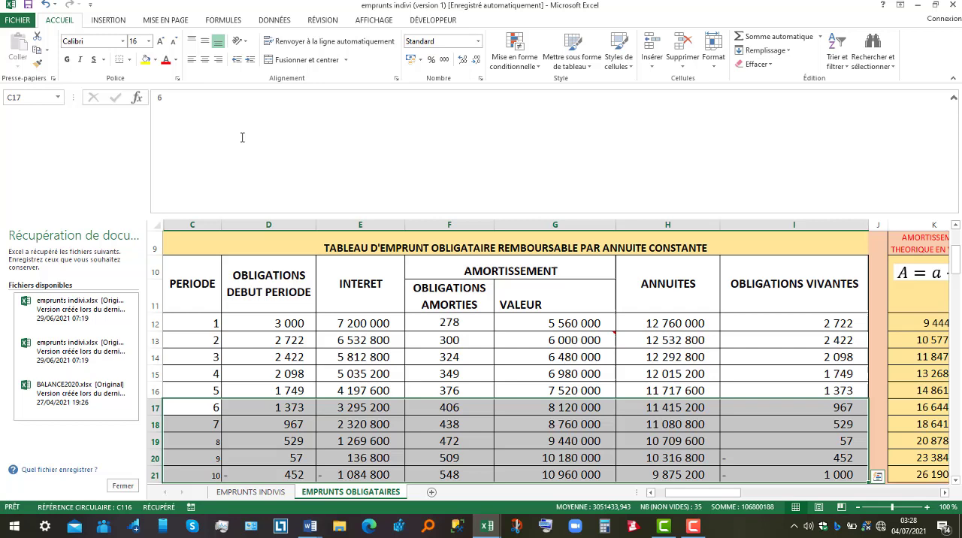
pyautogui.click(177, 61)
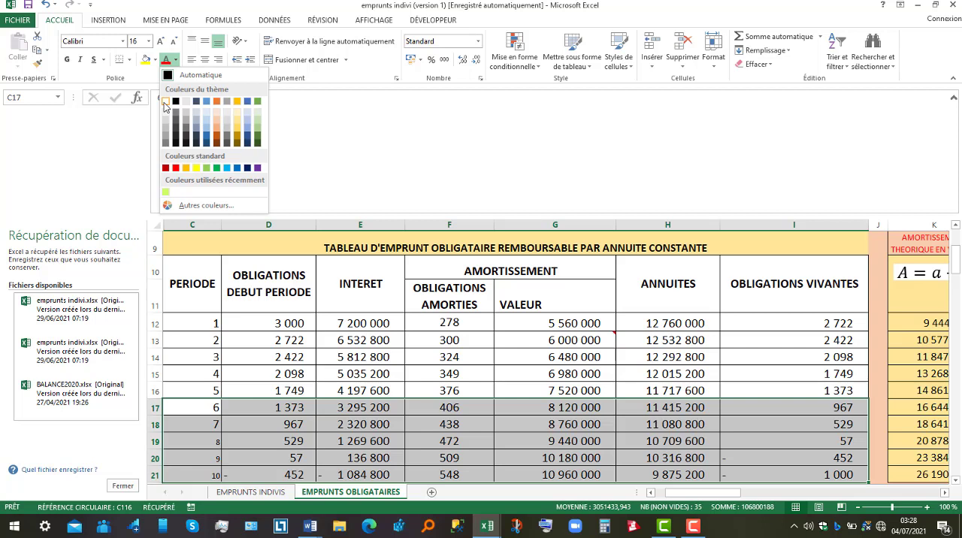
pyautogui.click(165, 102)
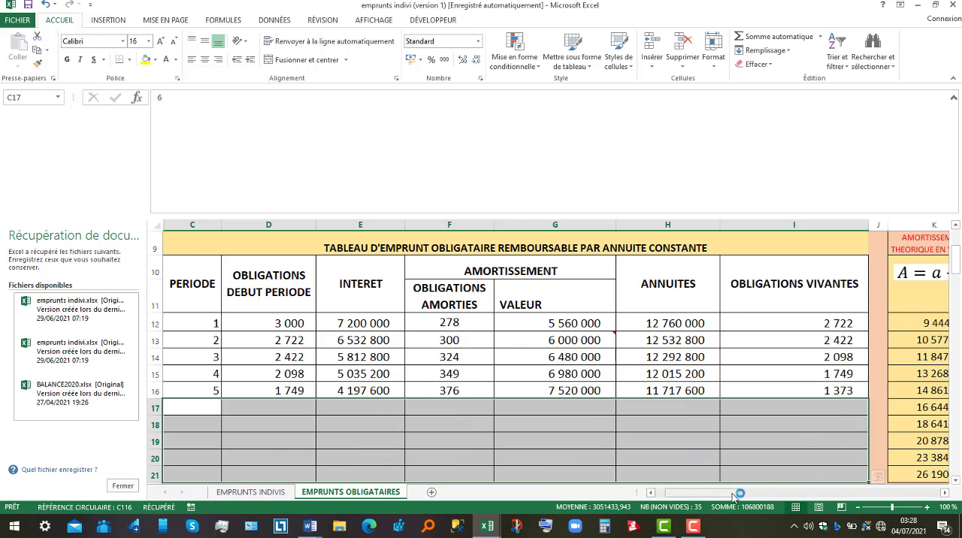
# Examine the first-period theoretical amortization formula in K12 and the cells it refers to
pyautogui.moveTo(738, 494)
pyautogui.mouseDown()
pyautogui.moveTo(777, 494)
pyautogui.moveTo(733, 502)
pyautogui.moveTo(746, 500)
pyautogui.mouseUp()
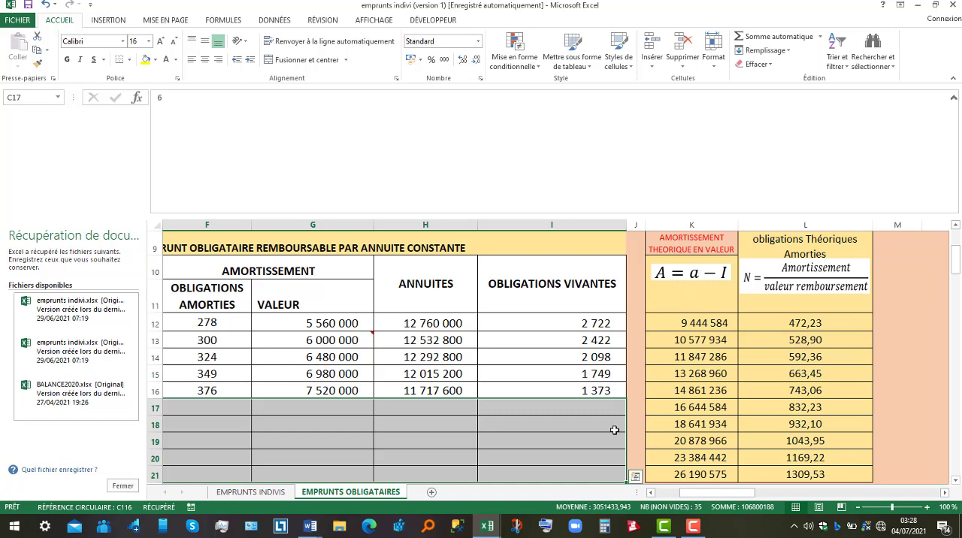
pyautogui.moveTo(707, 494); pyautogui.dragTo(676, 496)
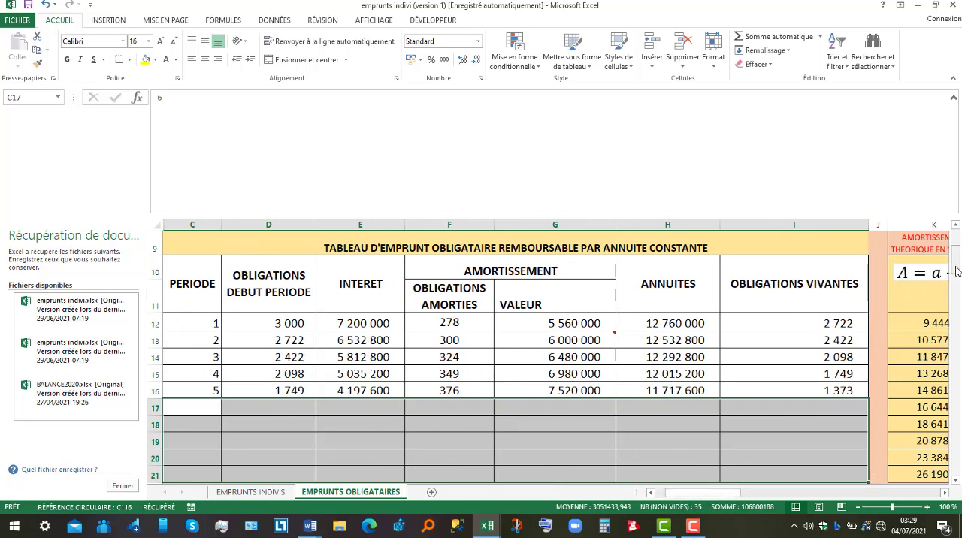
pyautogui.moveTo(956, 272)
pyautogui.mouseDown()
pyautogui.moveTo(955, 242)
pyautogui.moveTo(956, 253)
pyautogui.mouseUp()
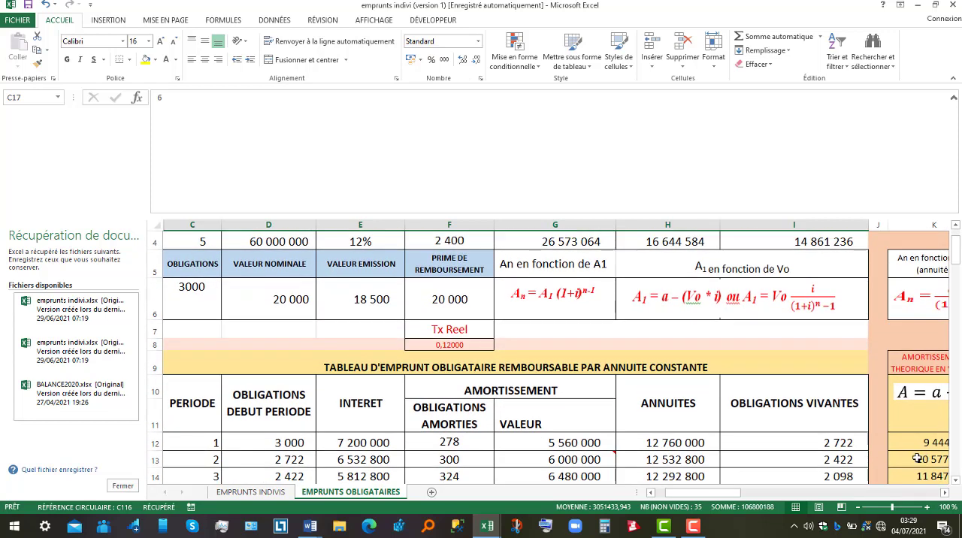
pyautogui.moveTo(686, 494)
pyautogui.mouseDown()
pyautogui.moveTo(676, 494)
pyautogui.moveTo(690, 495)
pyautogui.mouseUp()
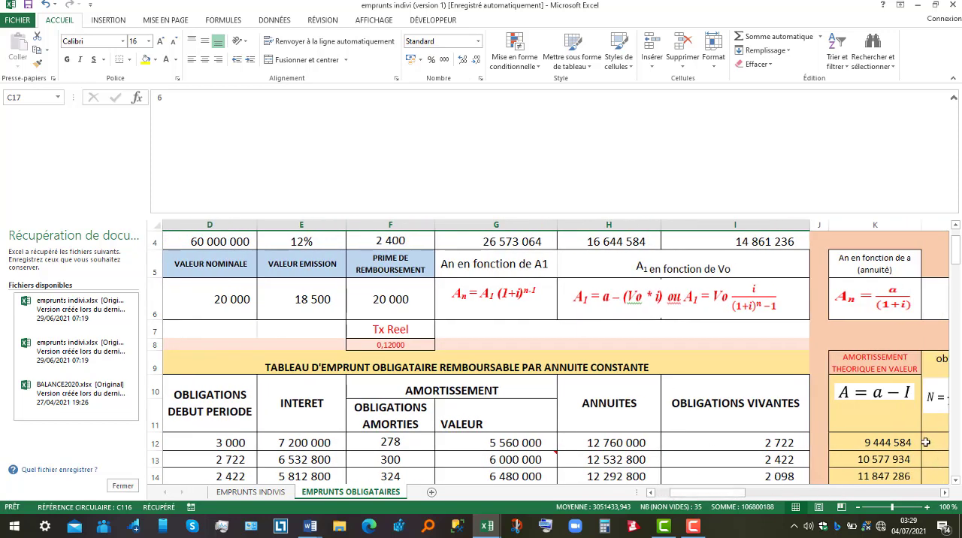
pyautogui.click(885, 442)
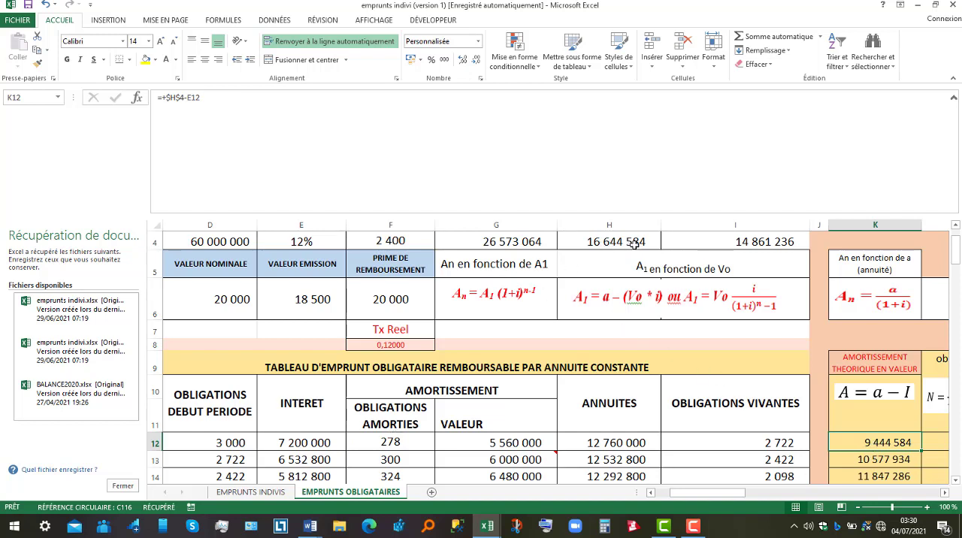
pyautogui.doubleClick(875, 444)
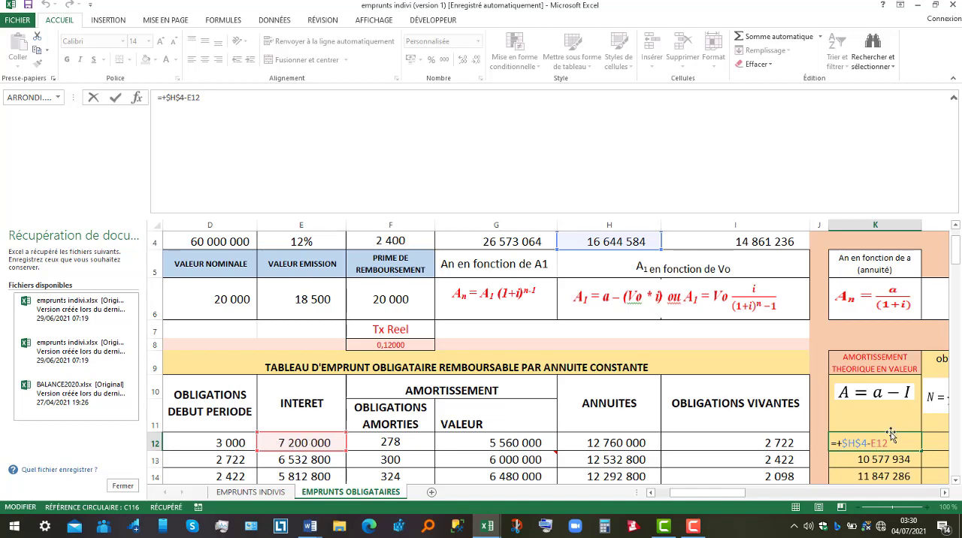
pyautogui.press('Return')
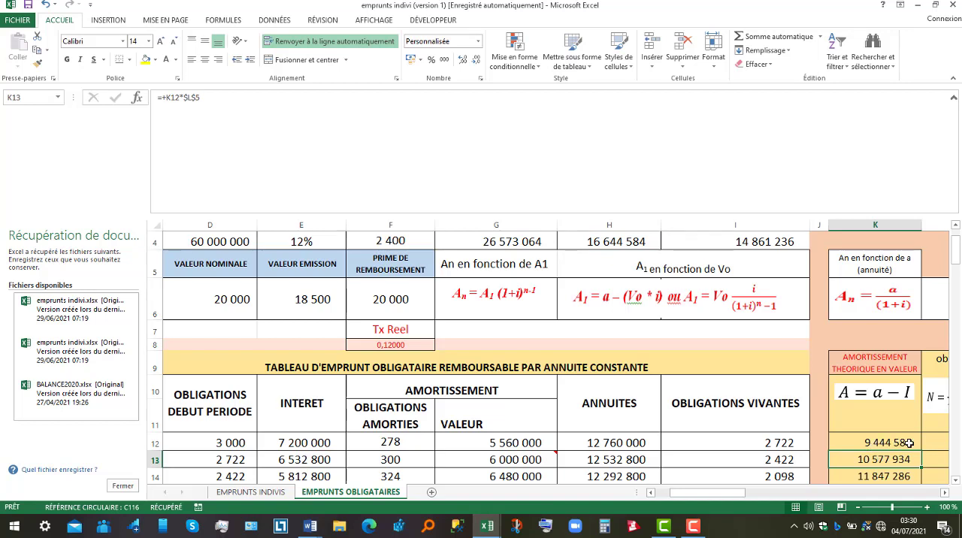
# Compare the first-period theoretical amortization in K12 with the theoretical redeemed bonds formula in L12
pyautogui.click(945, 493)
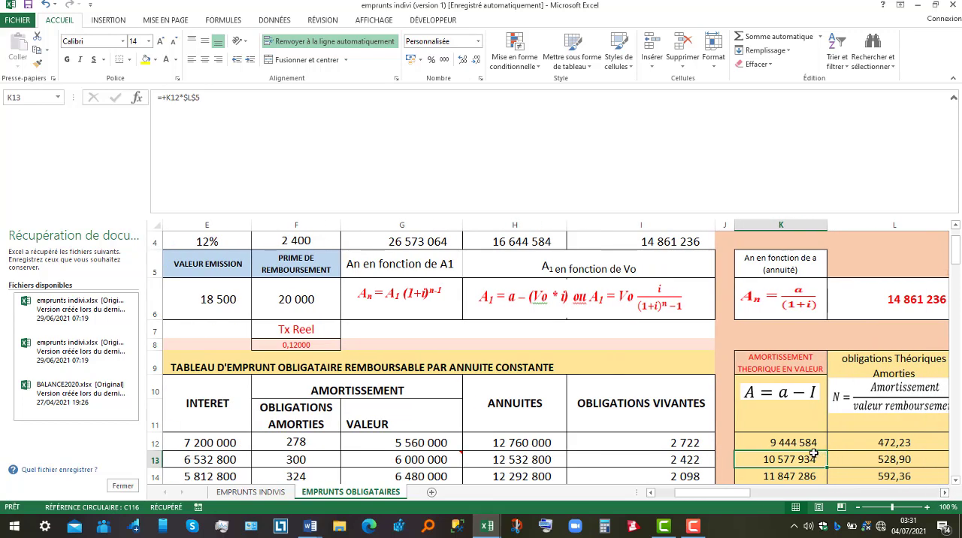
pyautogui.click(797, 443)
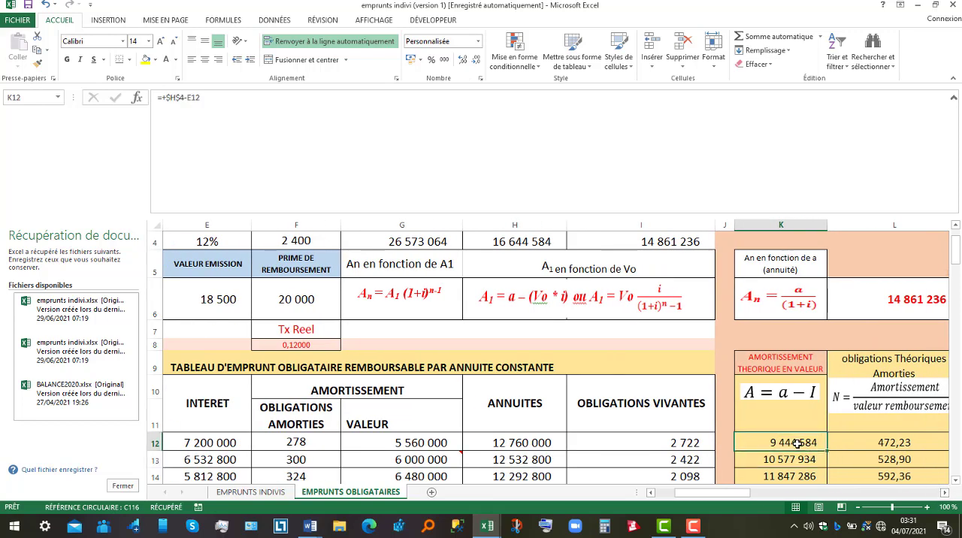
pyautogui.click(880, 443)
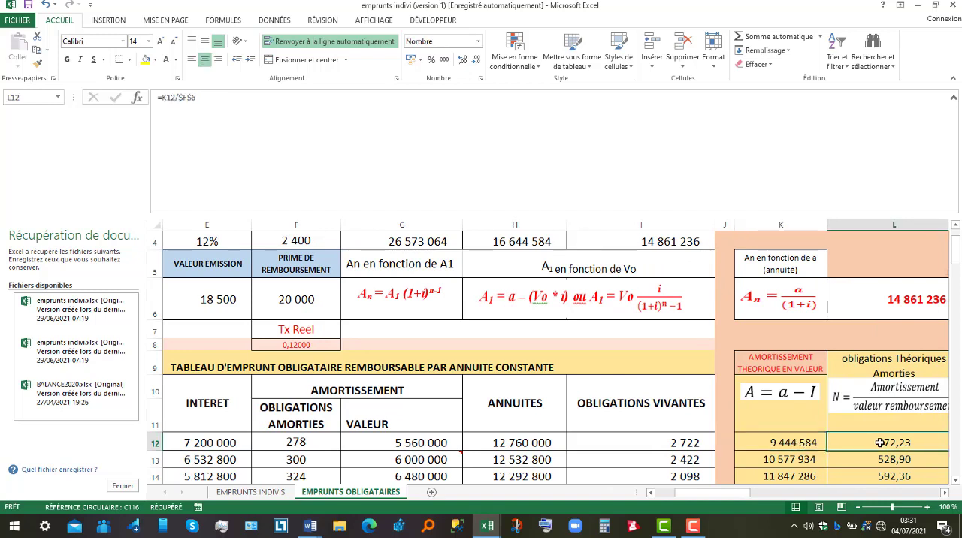
pyautogui.click(781, 444)
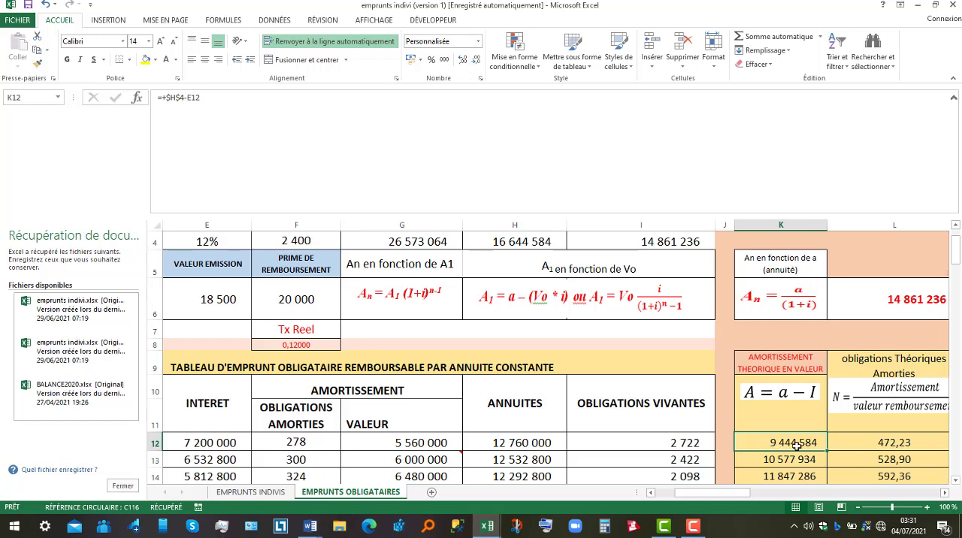
pyautogui.click(896, 443)
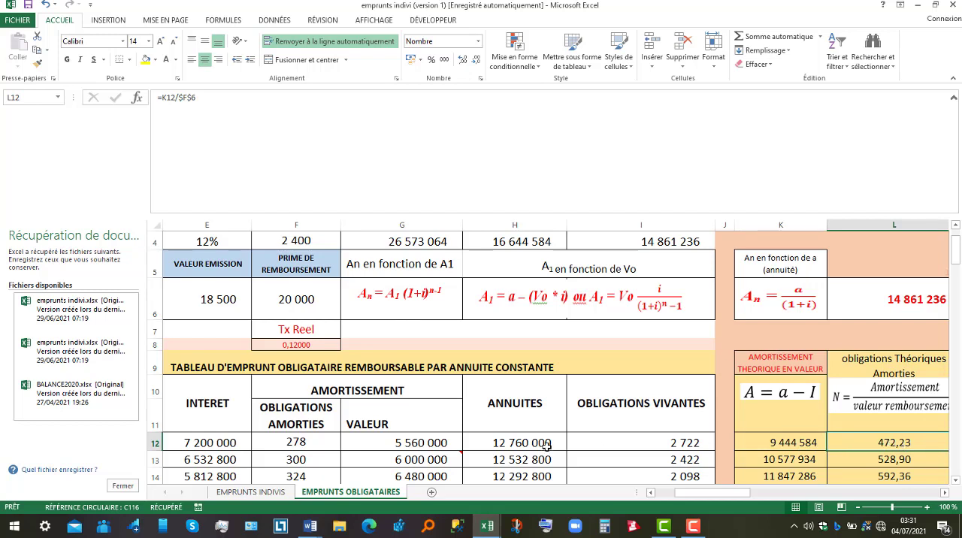
# Enter 472 as the number of redeemed bonds (OBLIGATIONS AMORTIES) for period 1
pyautogui.click(320, 442)
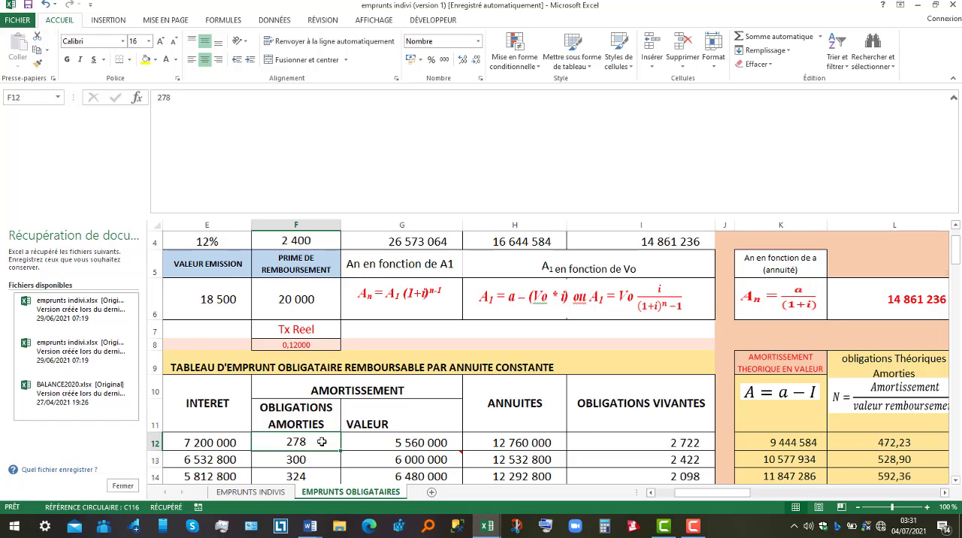
pyautogui.write('472')
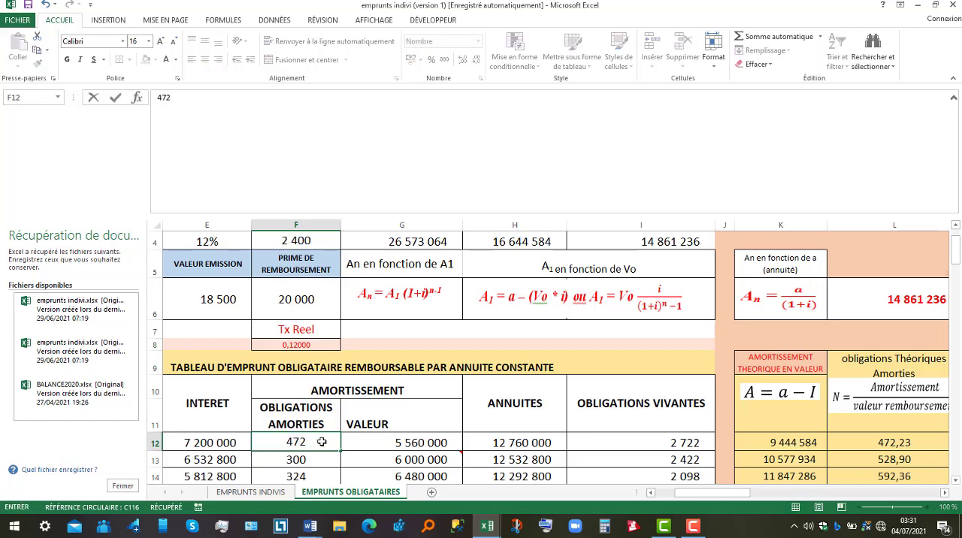
pyautogui.press('Return')
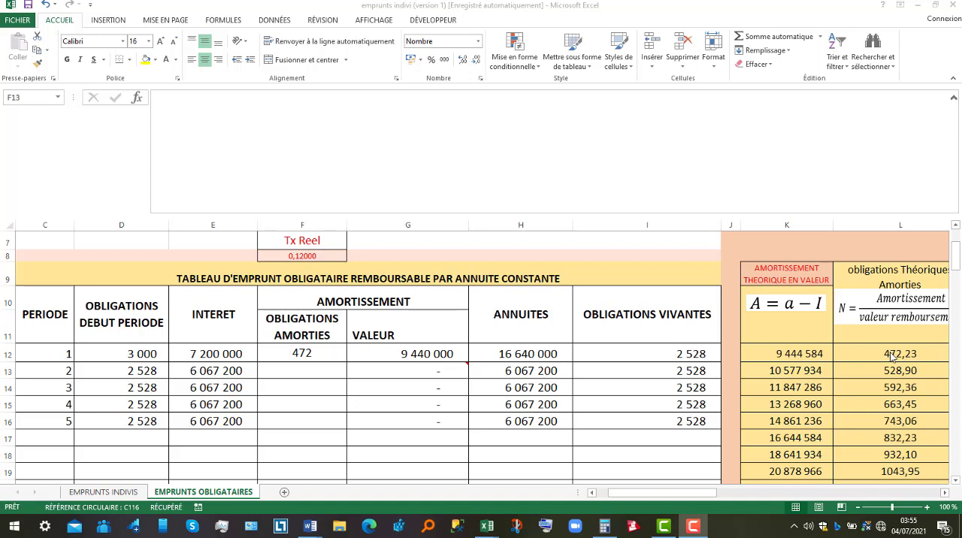
# Examine the theoretical redeemed bonds formulas for periods 2 and 3 in L13 and L14
pyautogui.hotkey('shift', 'Down')
pyautogui.hotkey('shift', 'Down')
pyautogui.hotkey('shift', 'Down')
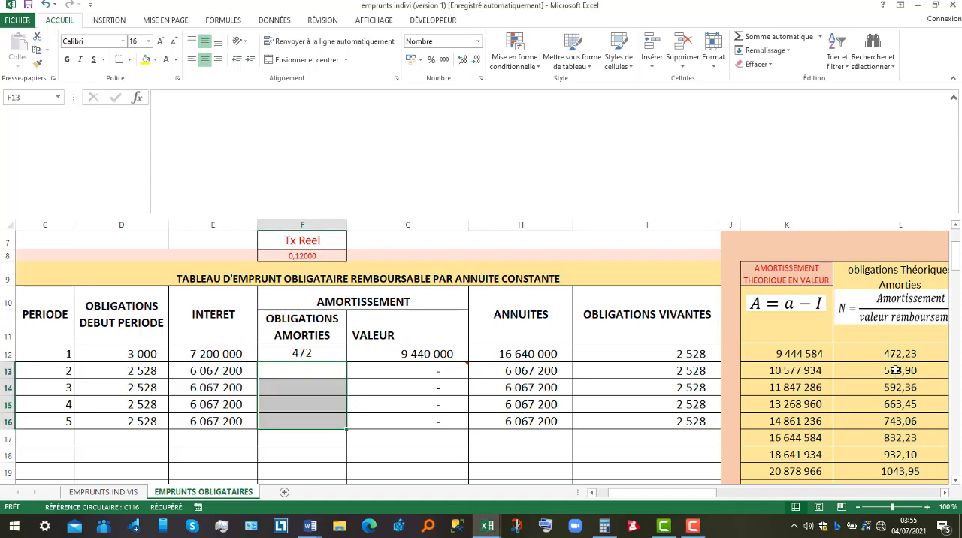
pyautogui.click(897, 371)
pyautogui.doubleClick(896, 370)
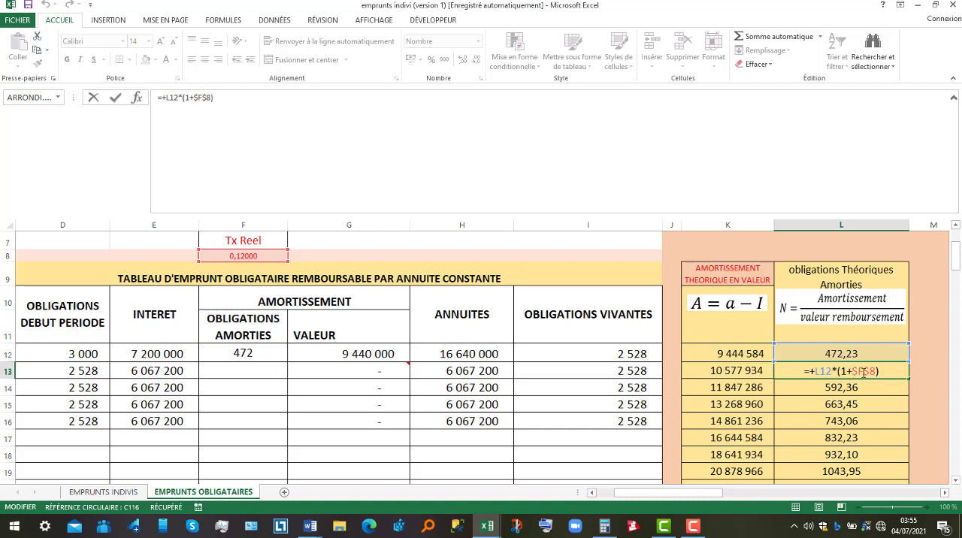
pyautogui.press('Return')
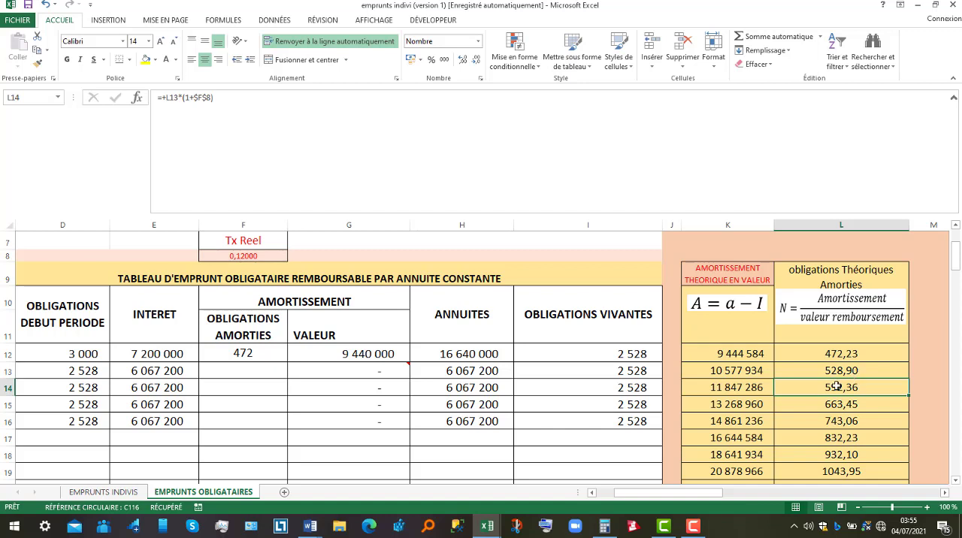
pyautogui.doubleClick(836, 387)
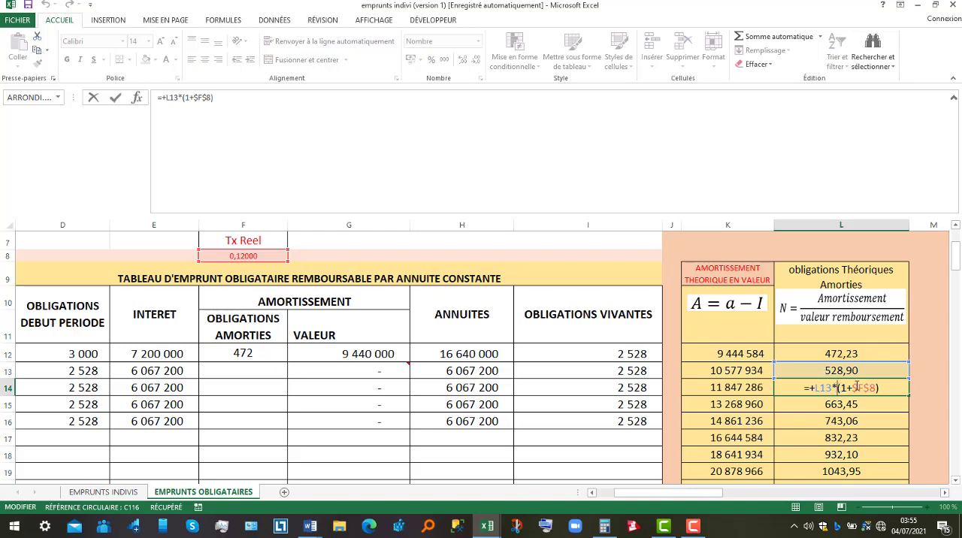
pyautogui.press('Return')
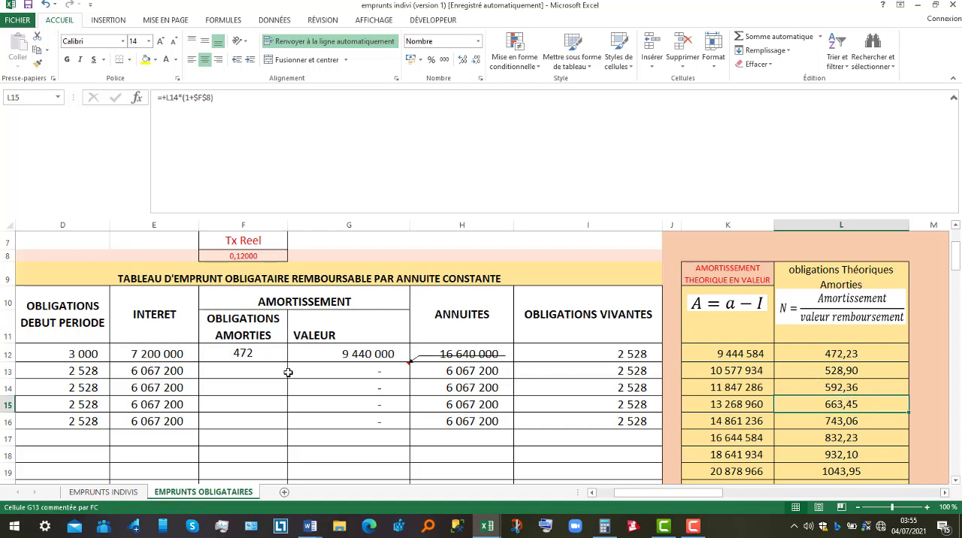
# Enter 529 as the number of redeemed bonds (OBLIGATIONS AMORTIES) for period 2
pyautogui.click(253, 371)
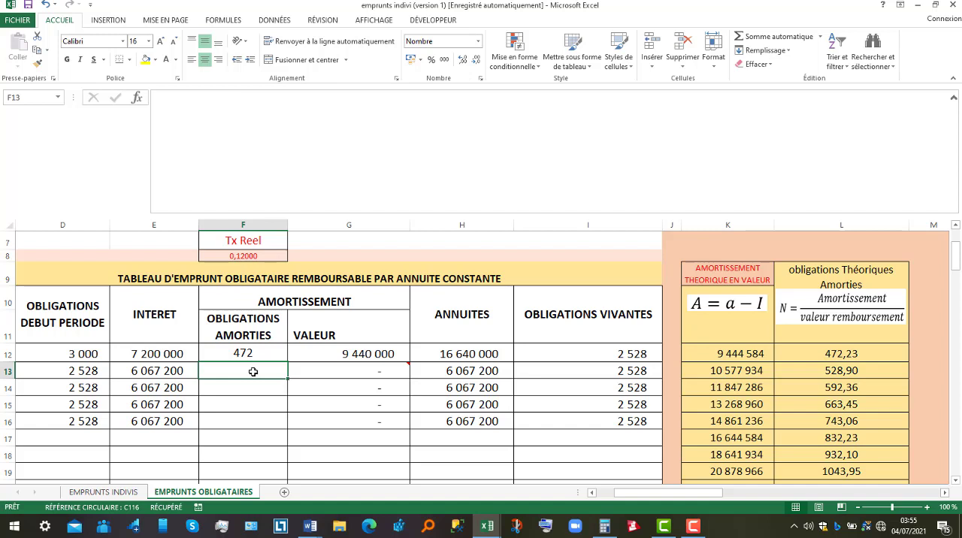
pyautogui.write('529')
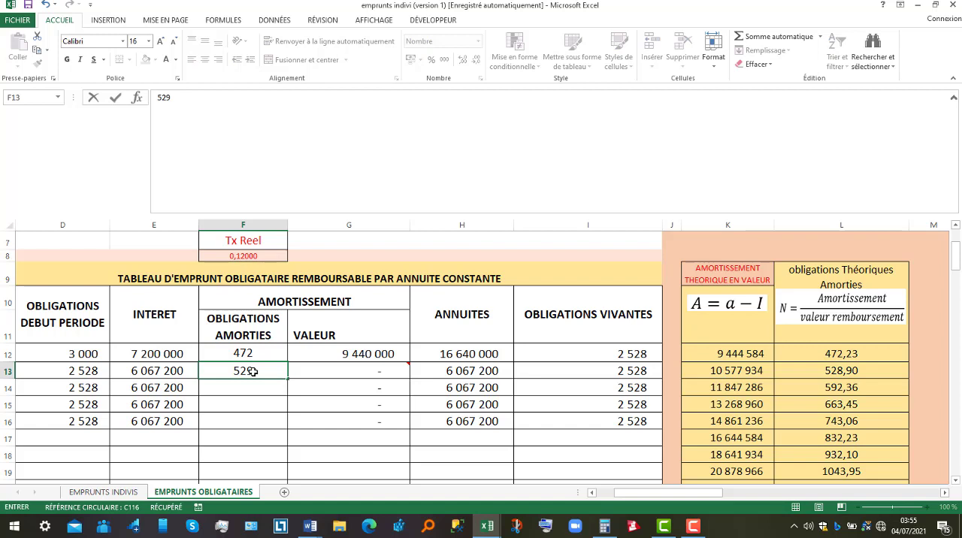
pyautogui.press('Return')
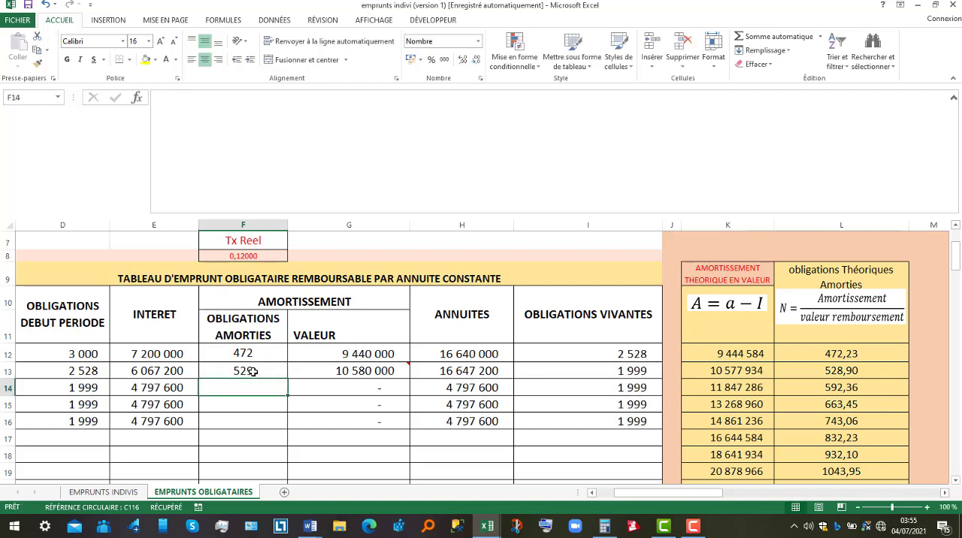
# Enter 592 as the number of redeemed bonds (OBLIGATIONS AMORTIES) for period 3, based on the theoretical value in L14
pyautogui.click(827, 389)
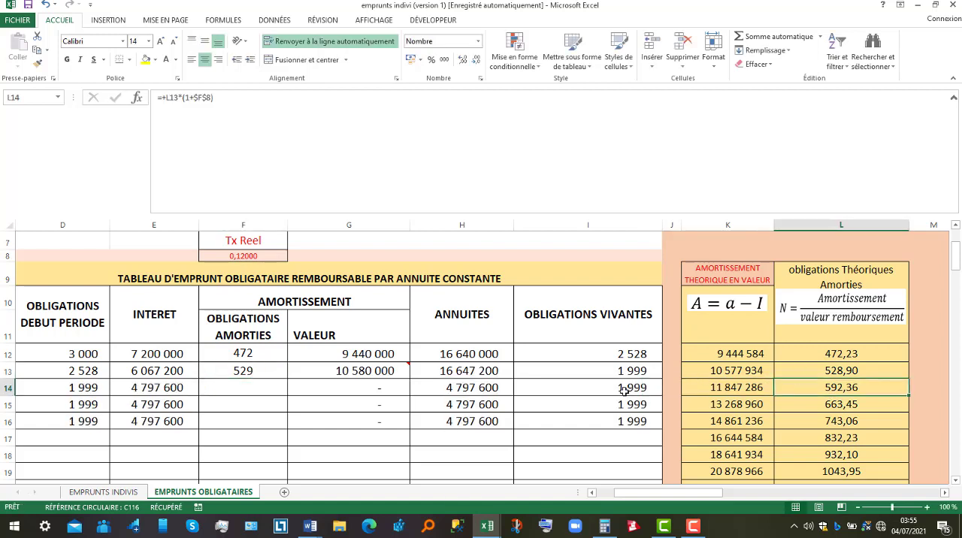
pyautogui.click(240, 390)
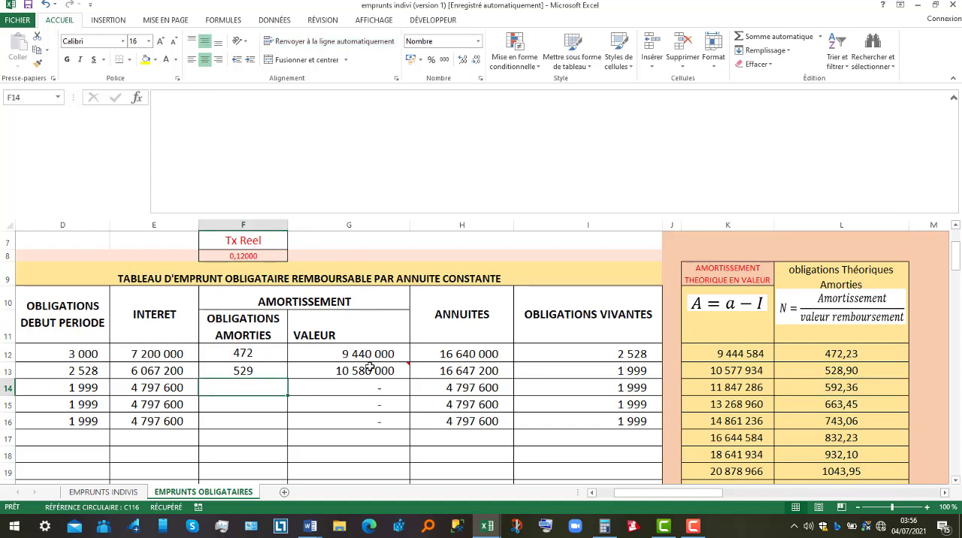
pyautogui.click(298, 384)
pyautogui.click(248, 386)
pyautogui.write('592')
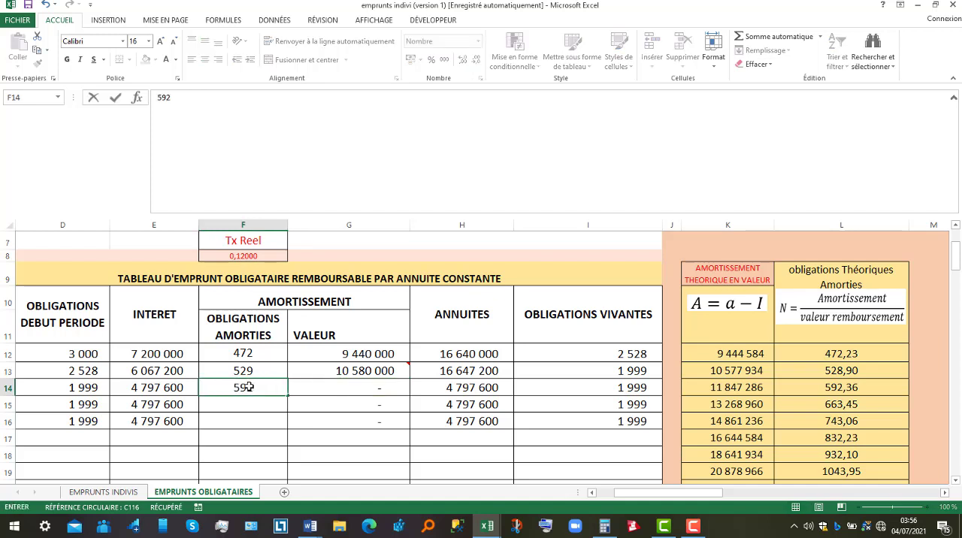
pyautogui.press('Return')
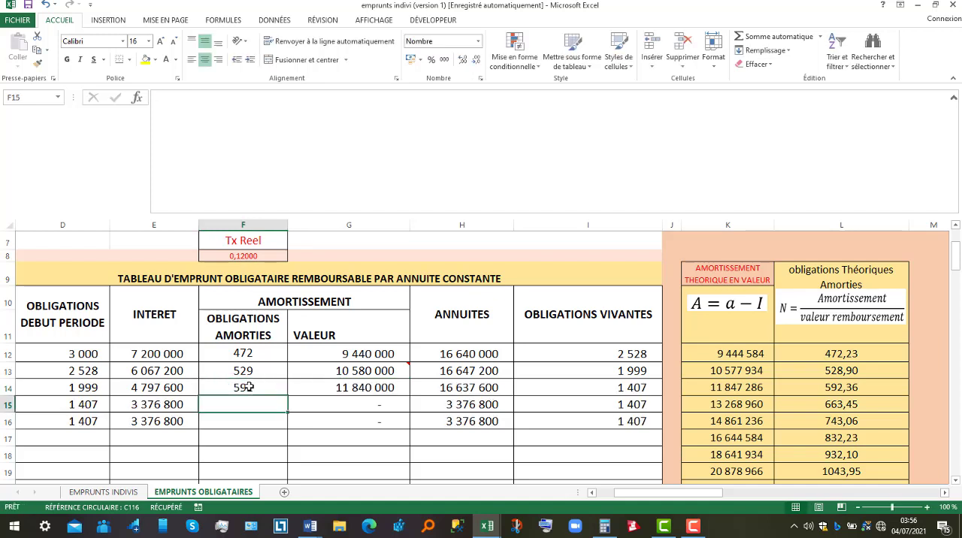
# Enter 663 as the number of redeemed bonds (OBLIGATIONS AMORTIES) for period 4
pyautogui.click(248, 386)
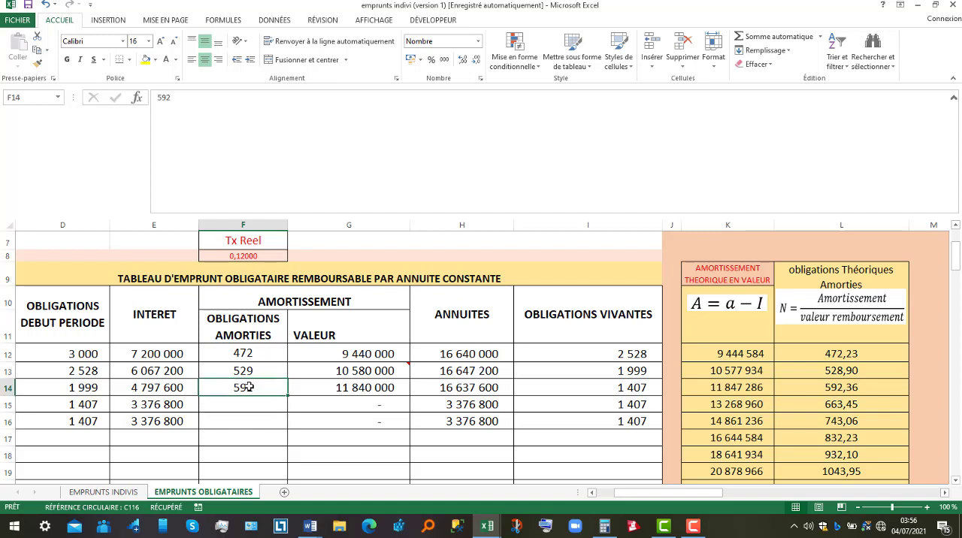
pyautogui.click(245, 404)
pyautogui.write('663')
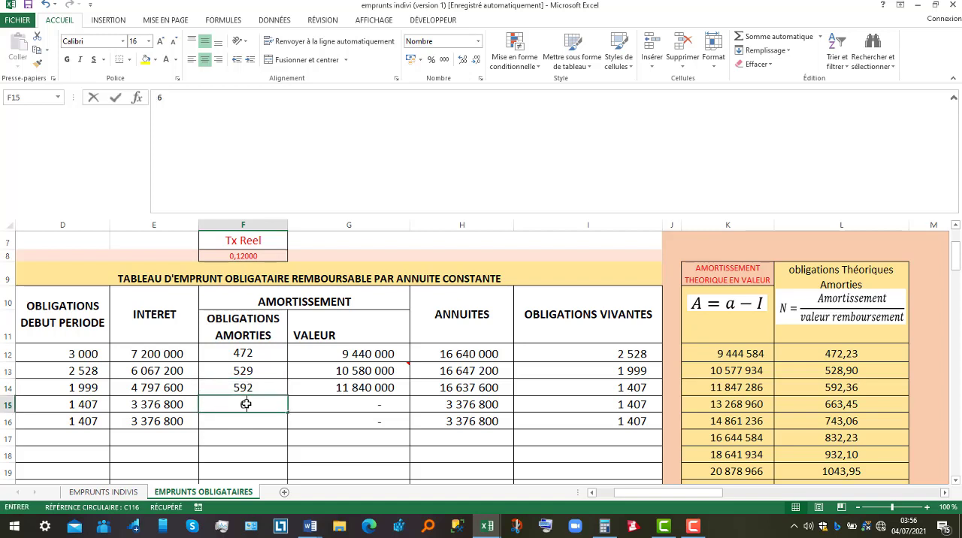
pyautogui.click(806, 401)
# Enter 744 as the number of redeemed bonds (OBLIGATIONS AMORTIES) for period 5
pyautogui.click(236, 419)
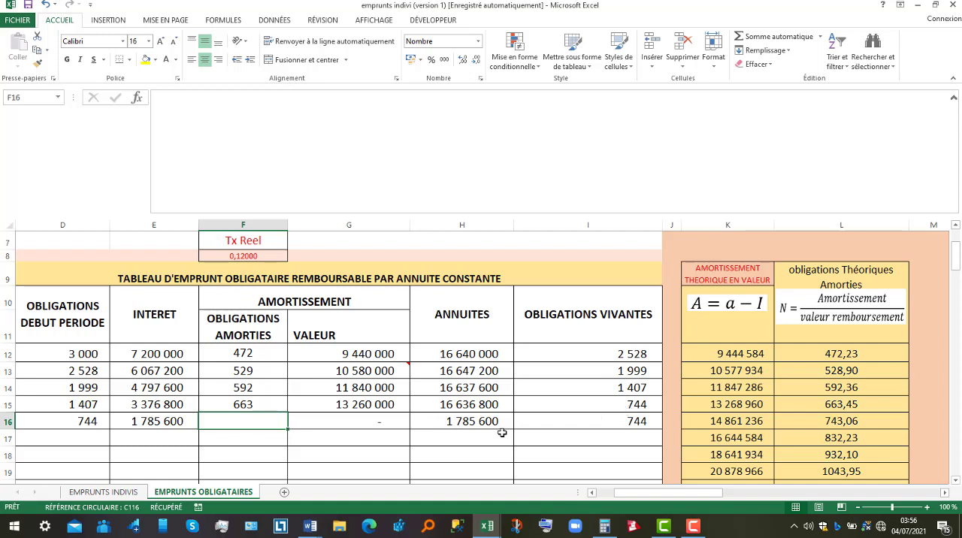
pyautogui.write('744')
pyautogui.press('Return')
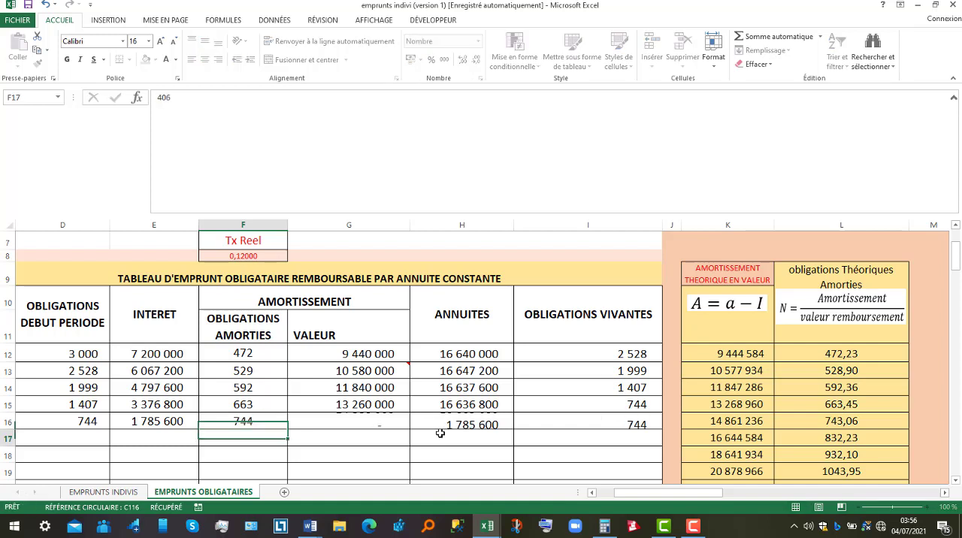
# Compare the period 5 redeemed bonds with the theoretical number in L16 and the outstanding bonds of periods 4 and 5
pyautogui.click(629, 405)
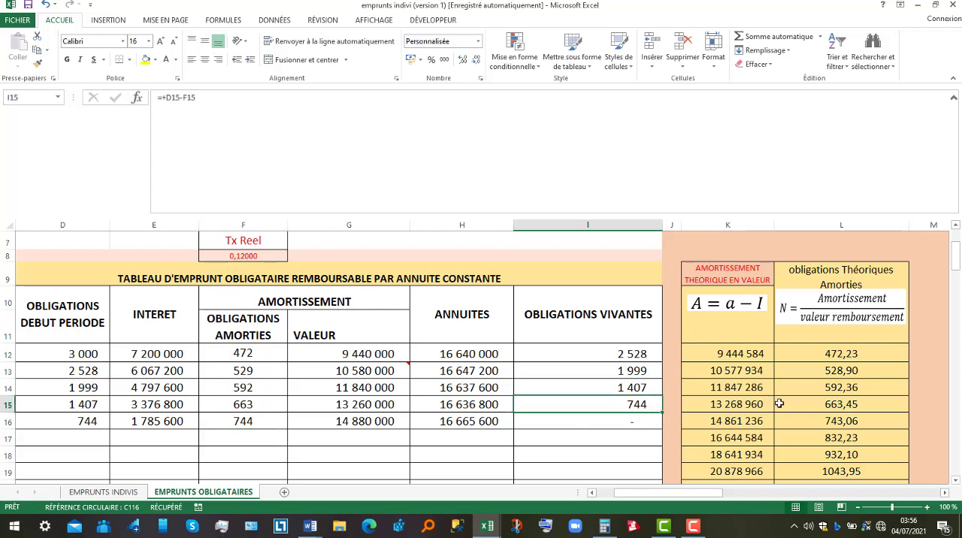
pyautogui.click(835, 420)
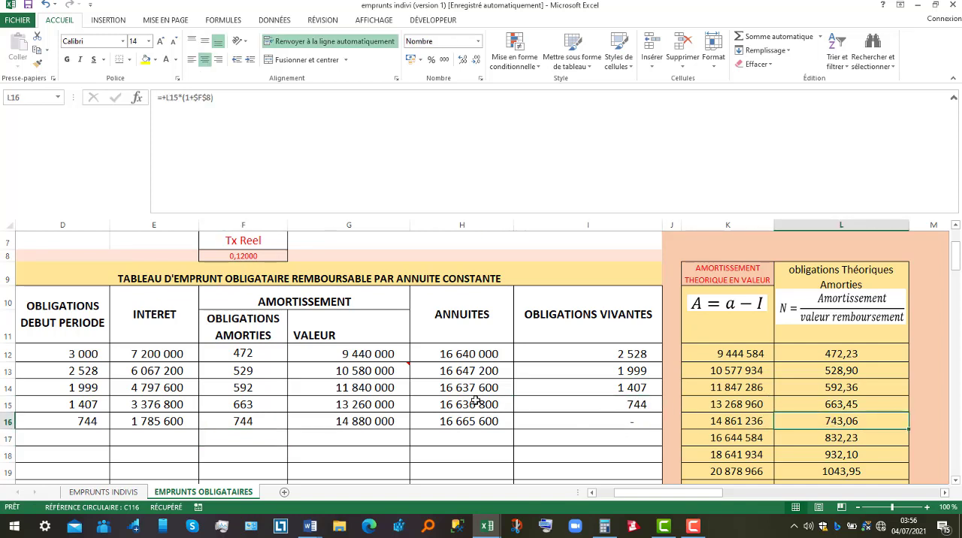
pyautogui.click(251, 421)
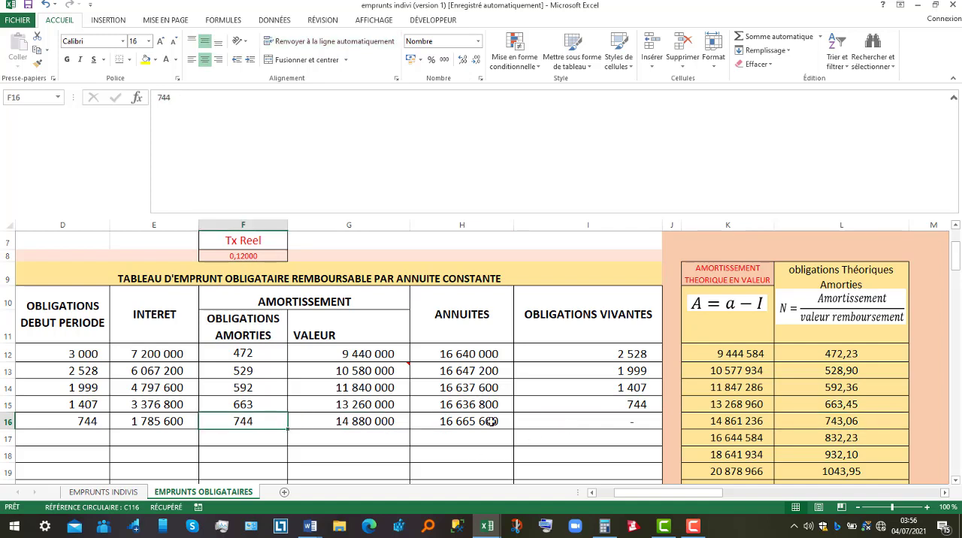
pyautogui.click(595, 417)
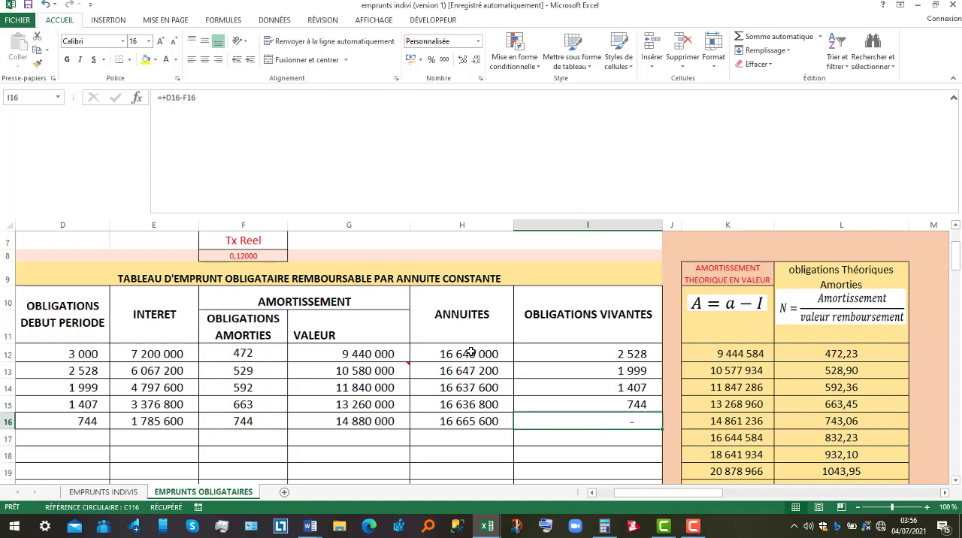
# Review the annuities of all five periods and the cell references of the annuity formula in H12
pyautogui.moveTo(470, 353); pyautogui.dragTo(469, 421)
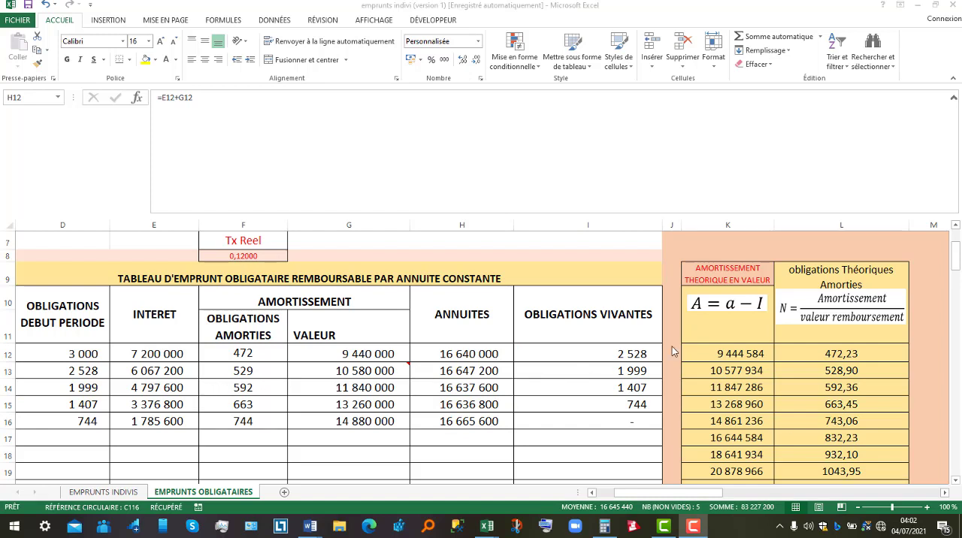
pyautogui.press('F2')
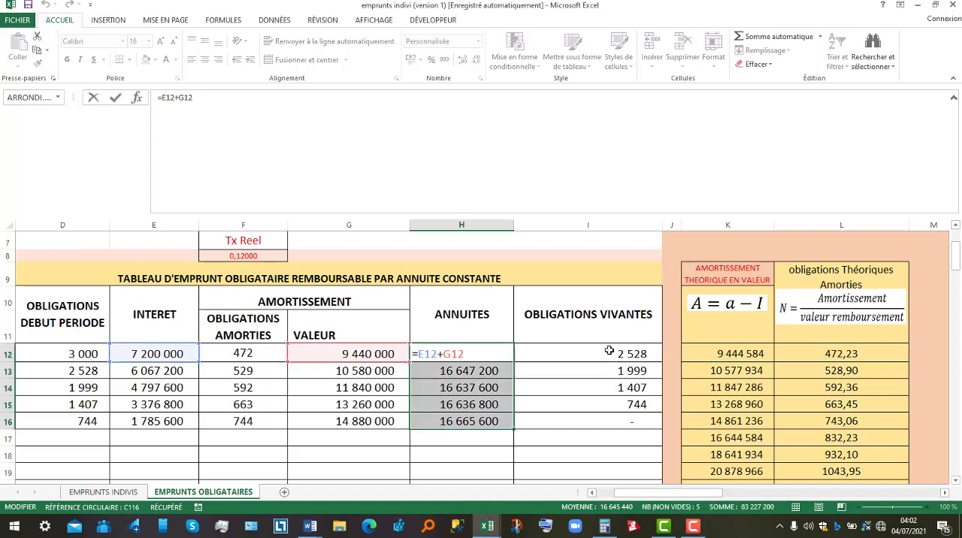
pyautogui.press('Return')
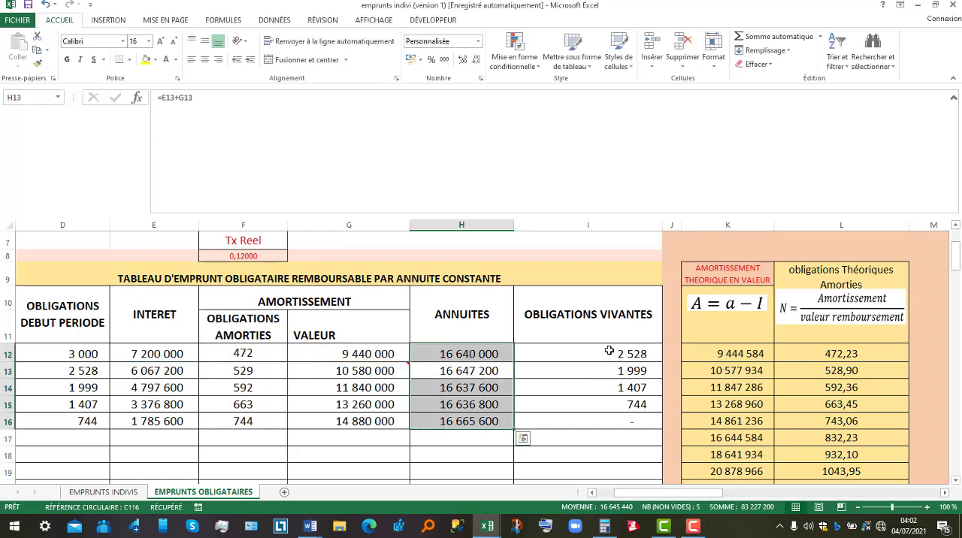
# Examine the period 1 outstanding bonds formula in I12 and the redeemed bonds in F12 that it subtracts
pyautogui.click(609, 351)
pyautogui.press('F2')
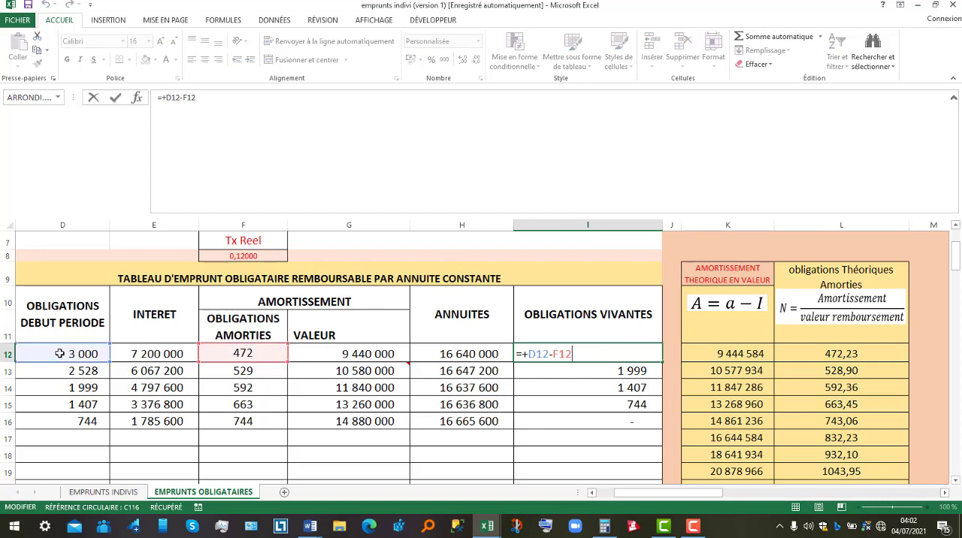
pyautogui.click(242, 353)
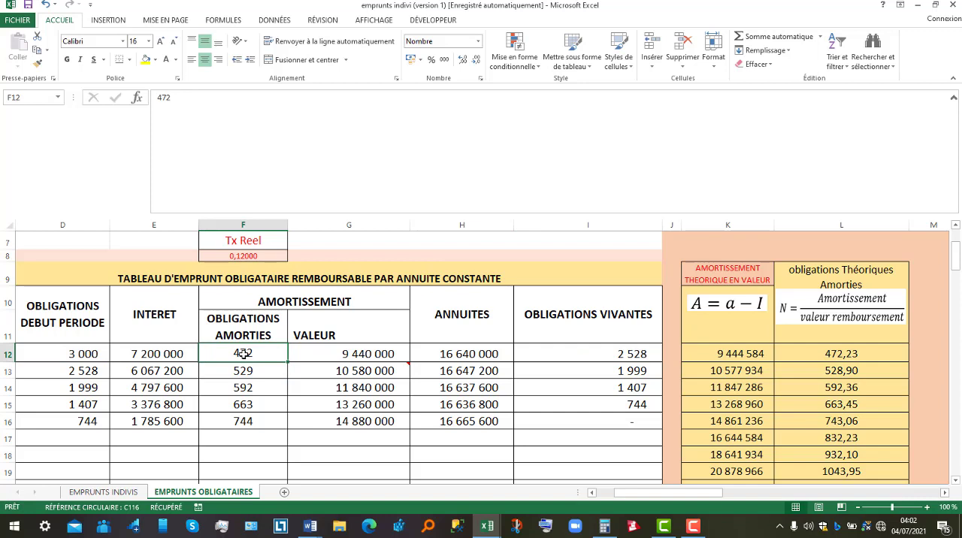
# Trace how the outstanding bonds in I12 carry into D13 and combine with F13 in the period 2 outstanding bonds formula
pyautogui.click(604, 352)
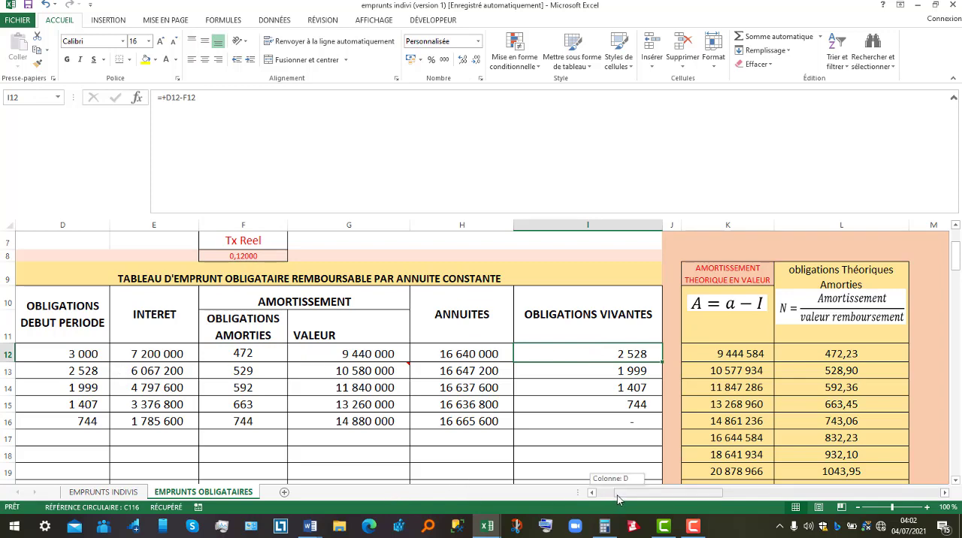
pyautogui.moveTo(617, 495); pyautogui.dragTo(610, 495)
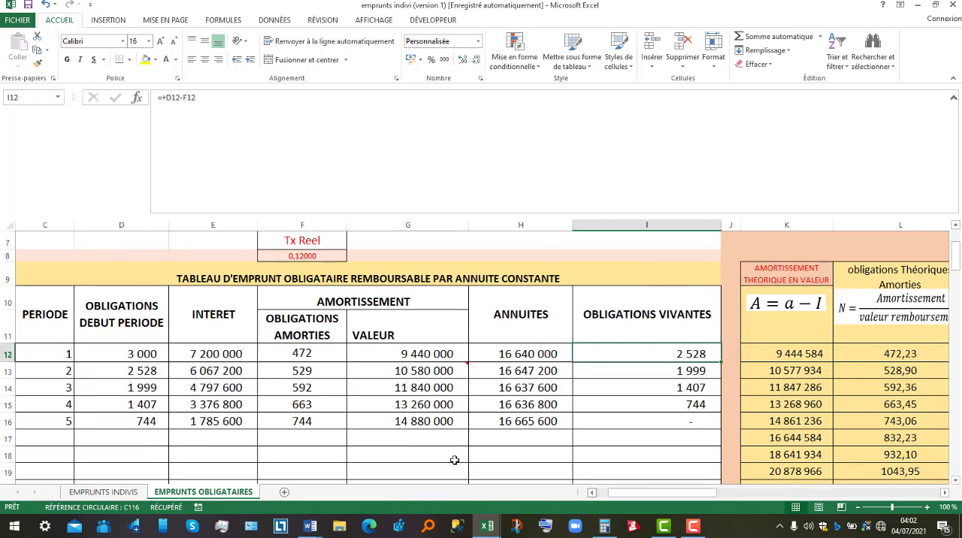
pyautogui.click(121, 376)
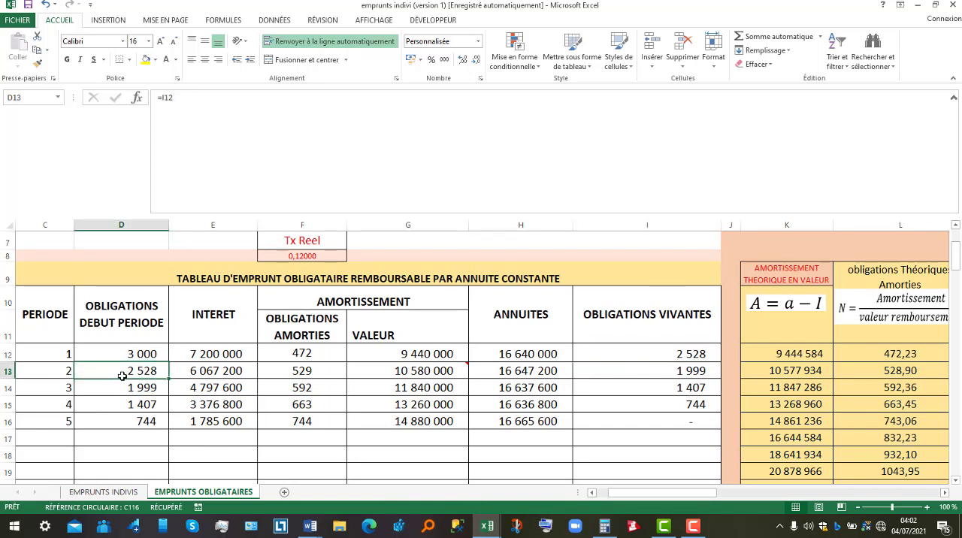
pyautogui.click(305, 371)
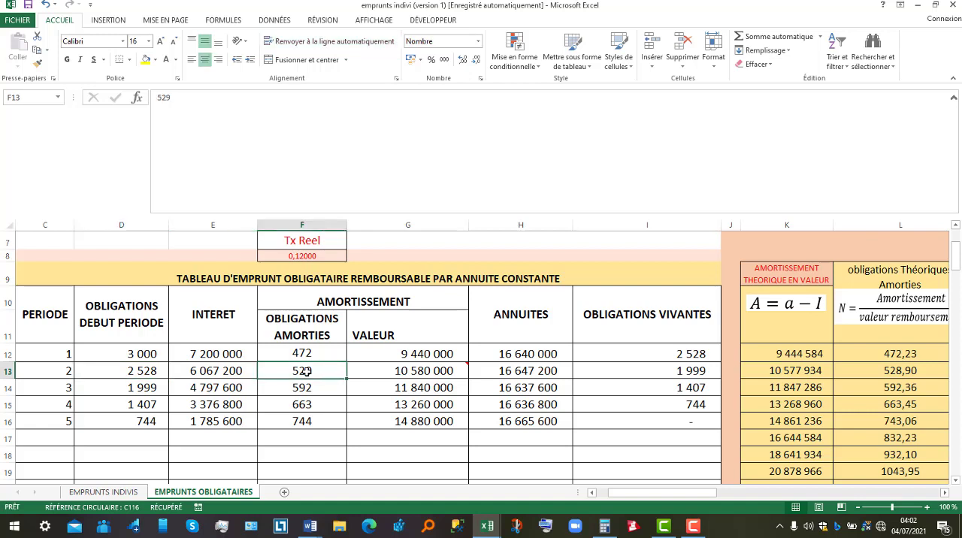
pyautogui.doubleClick(673, 374)
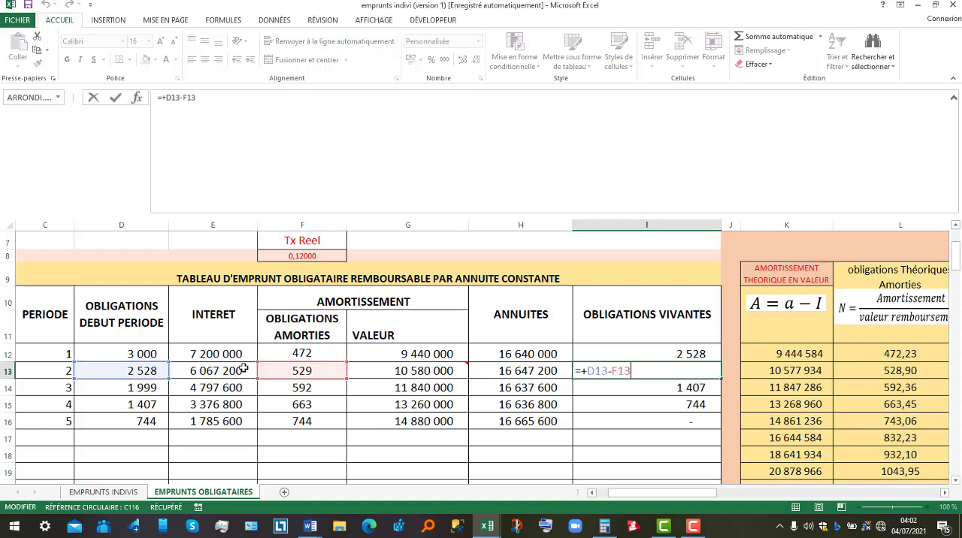
pyautogui.press('Return')
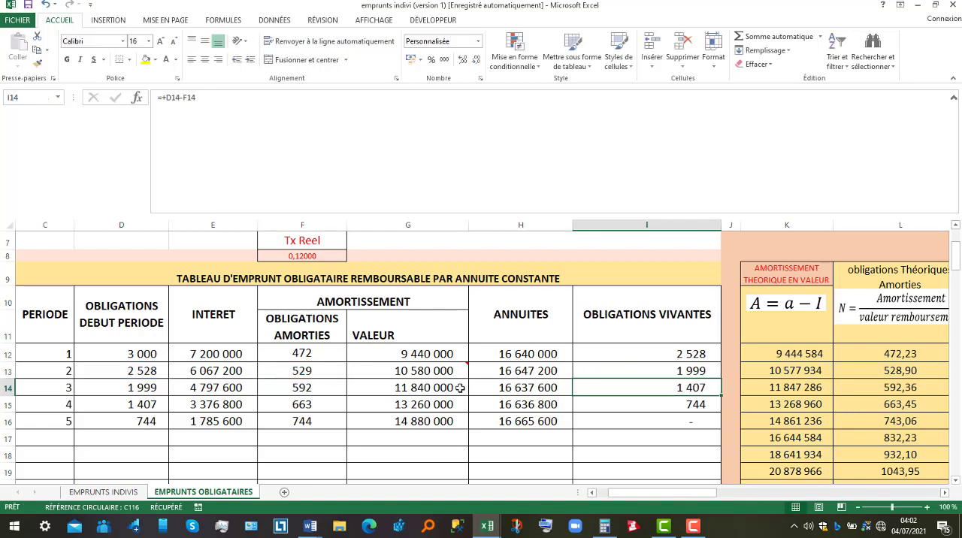
pyautogui.click(699, 370)
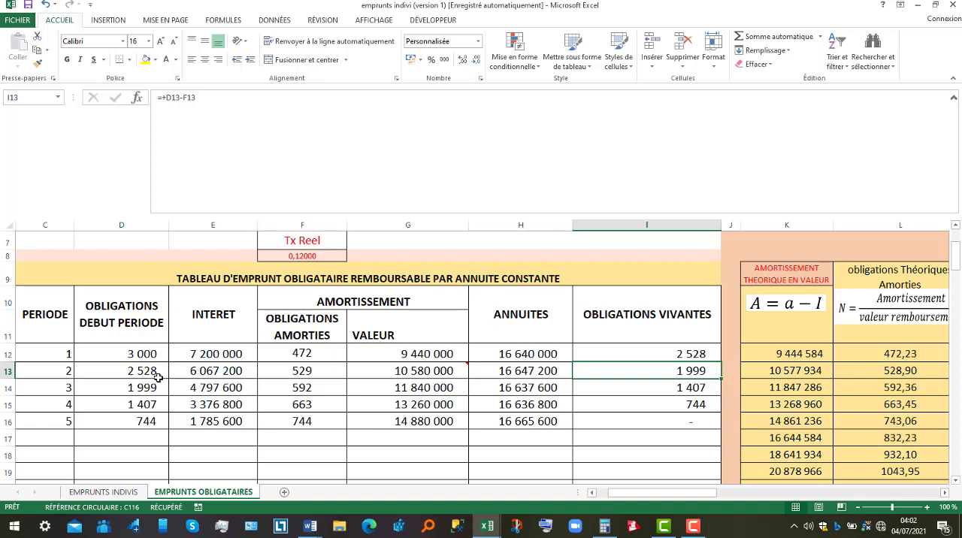
# Check the period 3 opening bonds in D14 and the interest formulas for periods 2 and 3 in E13 and E14
pyautogui.click(134, 388)
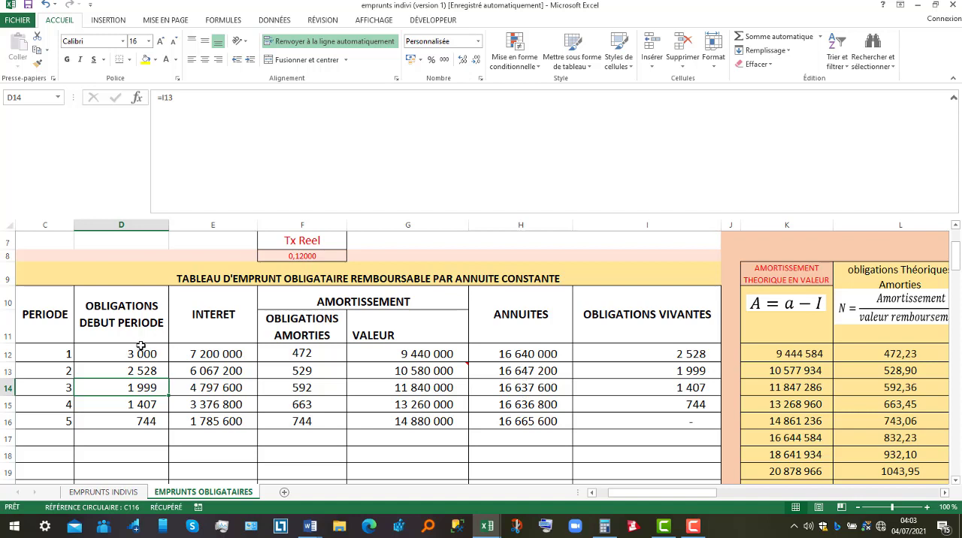
pyautogui.click(213, 387)
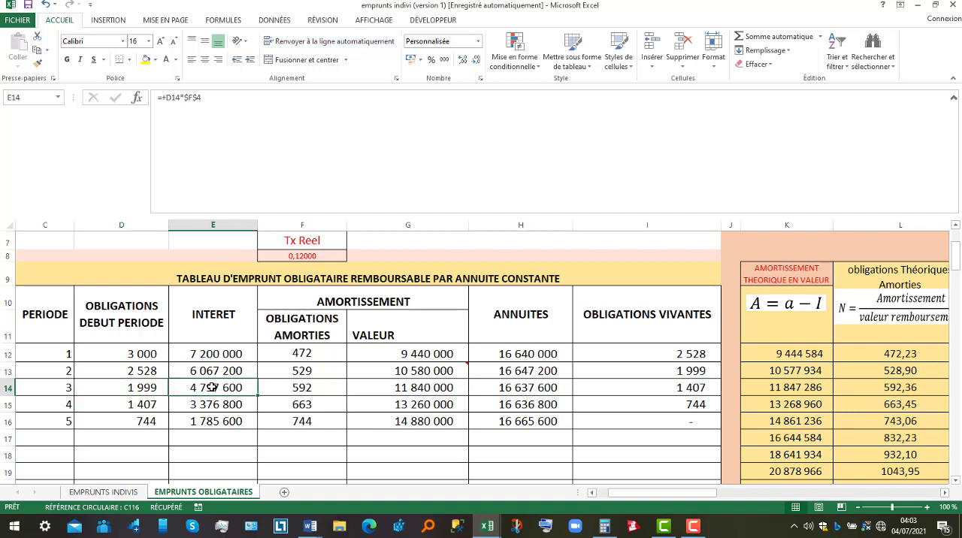
pyautogui.doubleClick(210, 370)
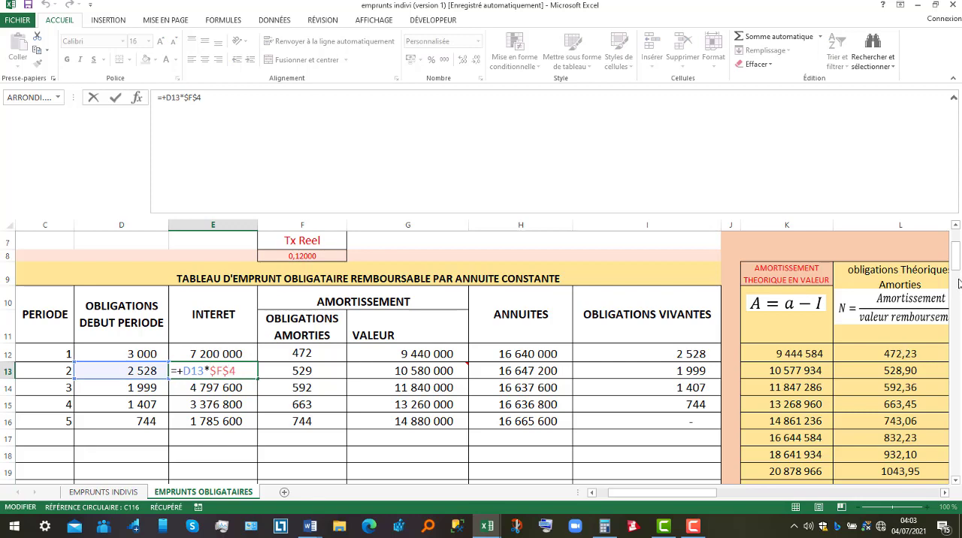
pyautogui.moveTo(957, 267)
pyautogui.mouseDown()
pyautogui.moveTo(957, 257)
pyautogui.moveTo(957, 272)
pyautogui.mouseUp()
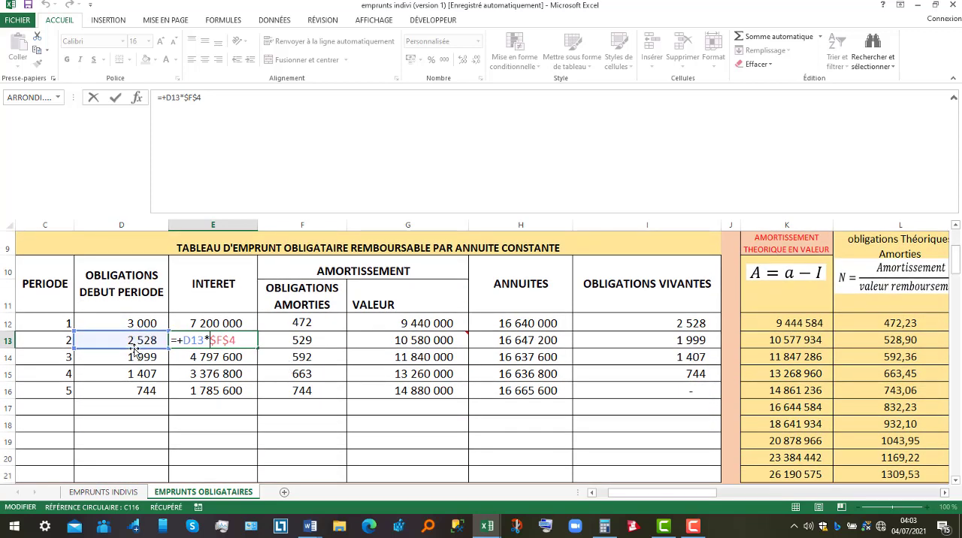
pyautogui.press('Return')
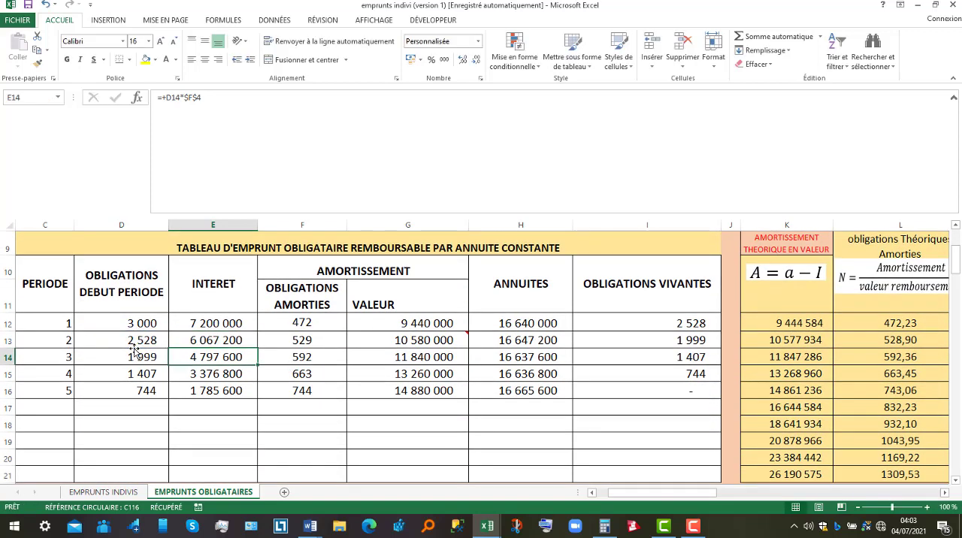
pyautogui.doubleClick(201, 358)
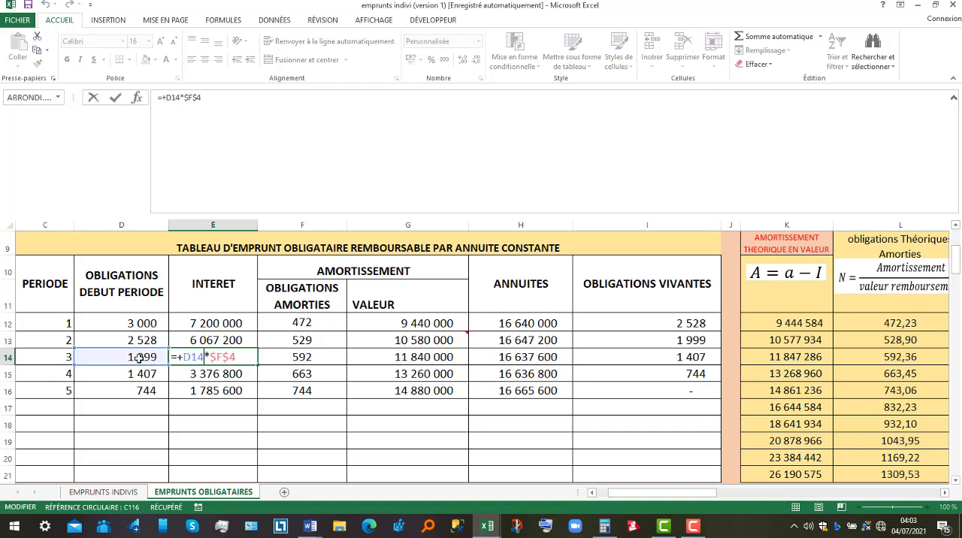
pyautogui.press('Return')
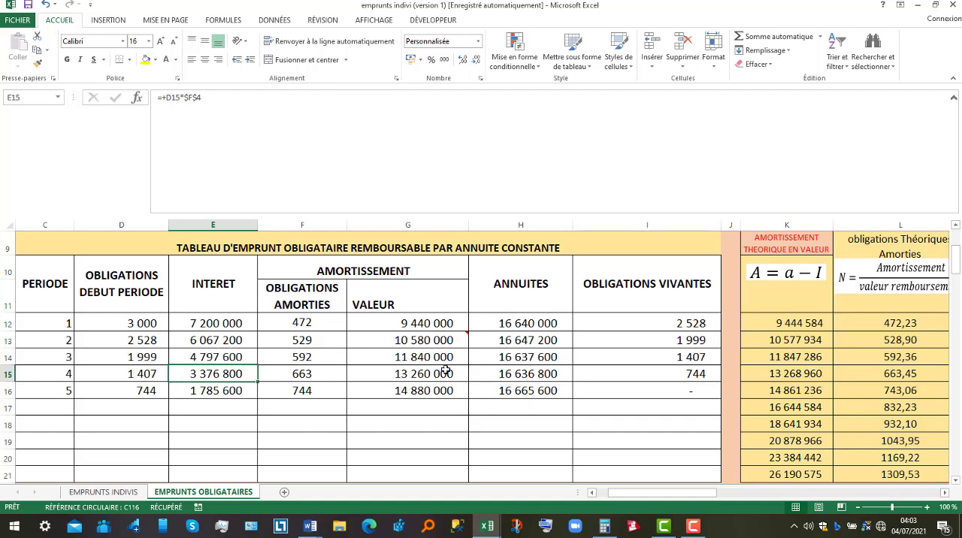
# Switch to the Word document emprunt obligataires to review the questions of EXERCICE1, and return to the Excel loan workbook
pyautogui.moveTo(425, 332)
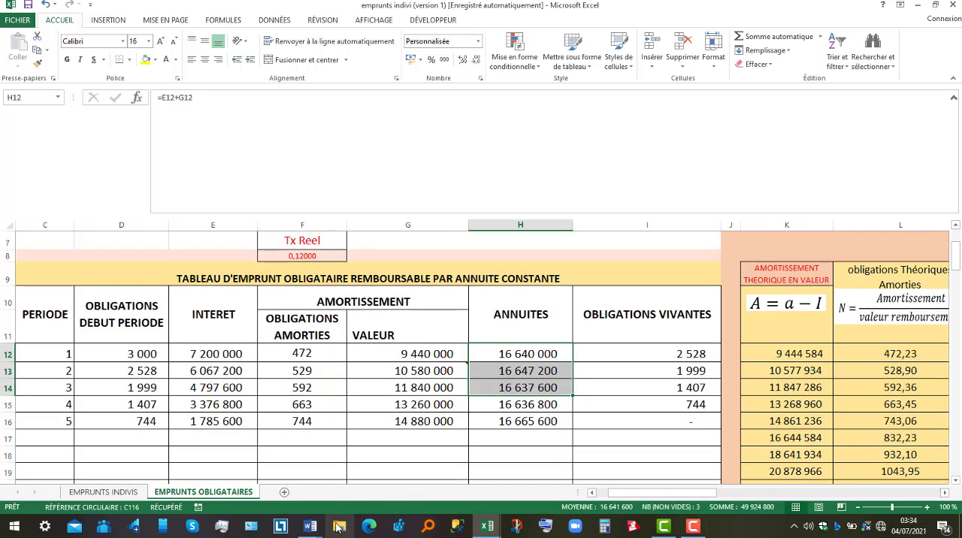
pyautogui.moveTo(310, 526)
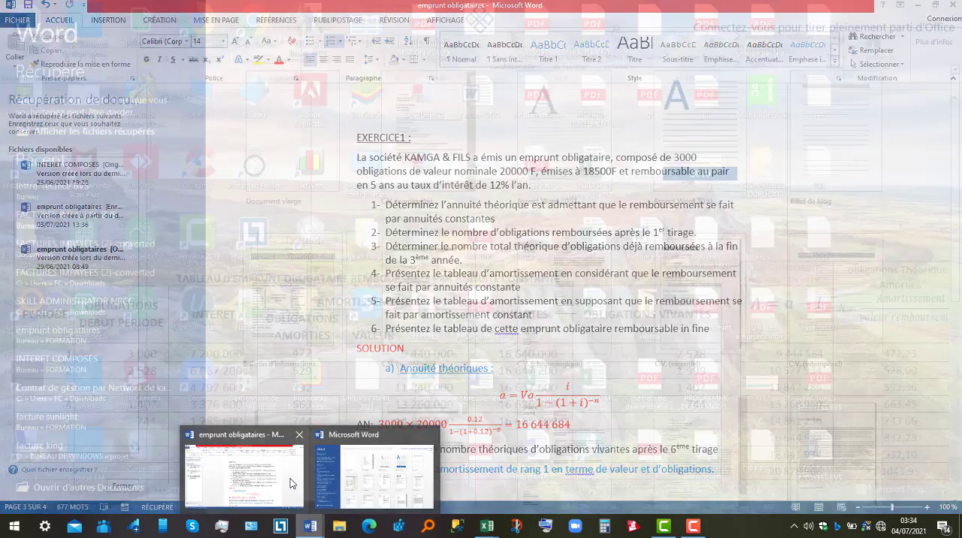
pyautogui.click(292, 483)
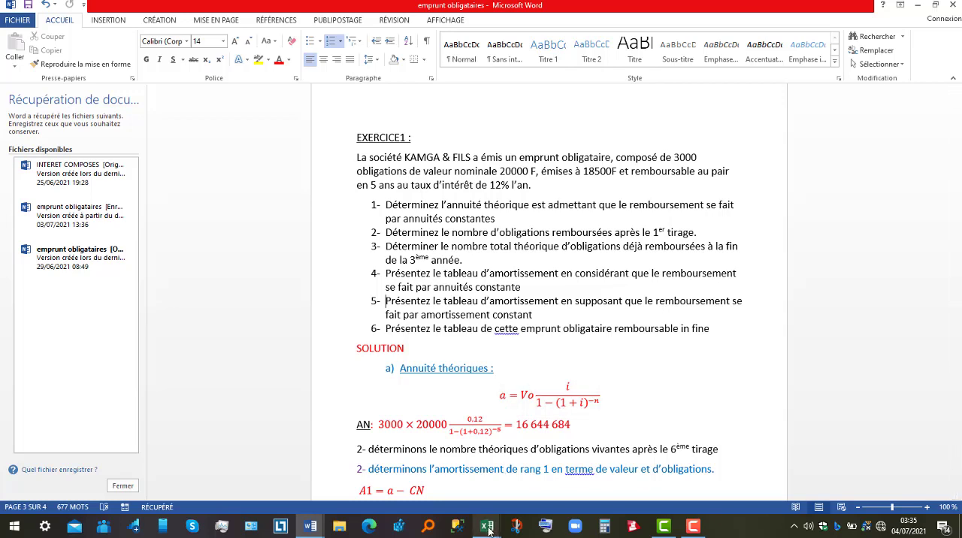
pyautogui.moveTo(487, 526)
pyautogui.click(541, 494)
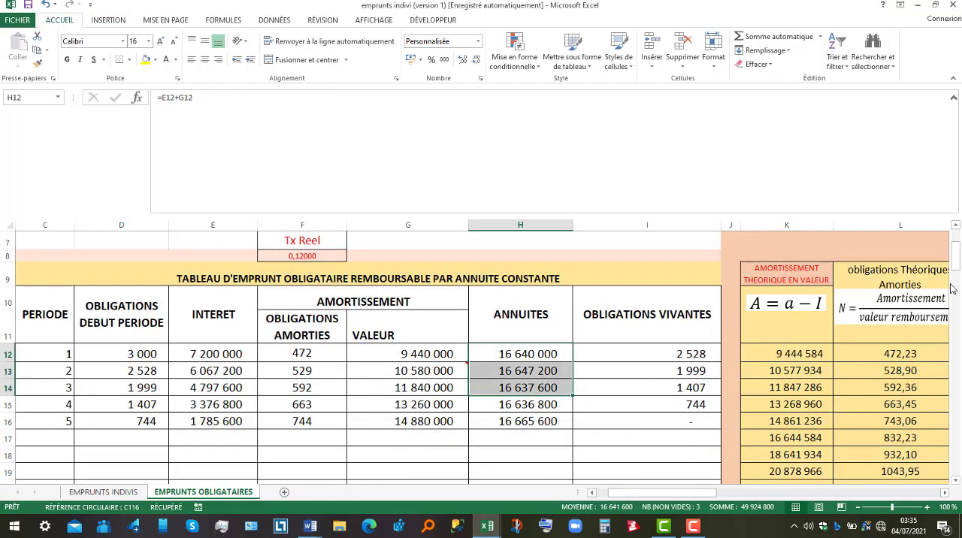
# Examine the constant amortization formula in H27, the bond count in C29 and the periodicity in C27 of the AMORTISSEMENTS CONSTANT block
pyautogui.moveTo(955, 271); pyautogui.dragTo(958, 300)
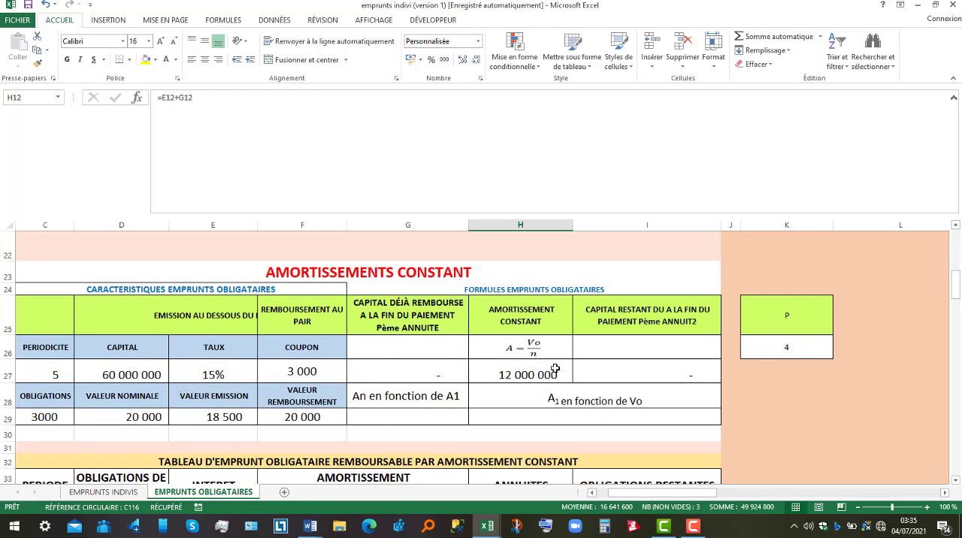
pyautogui.click(531, 375)
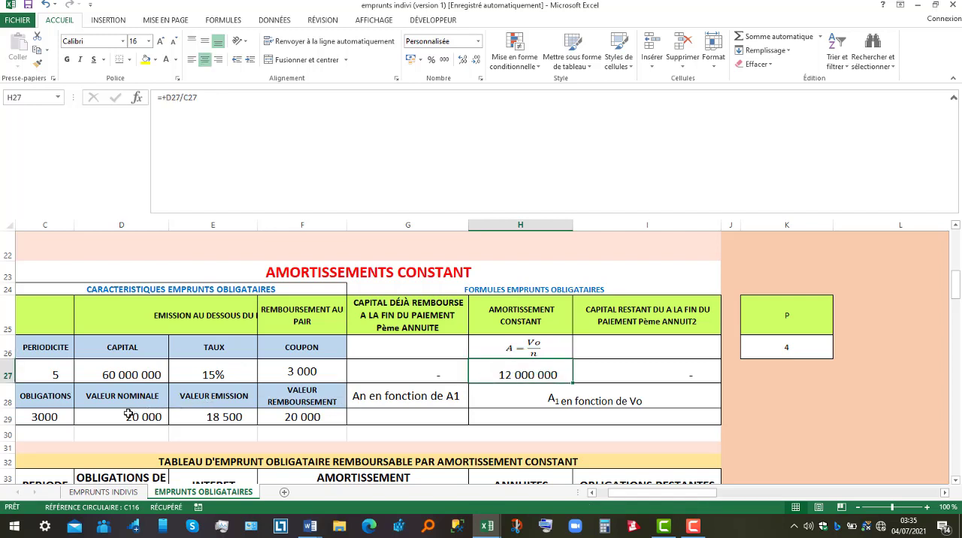
pyautogui.click(45, 418)
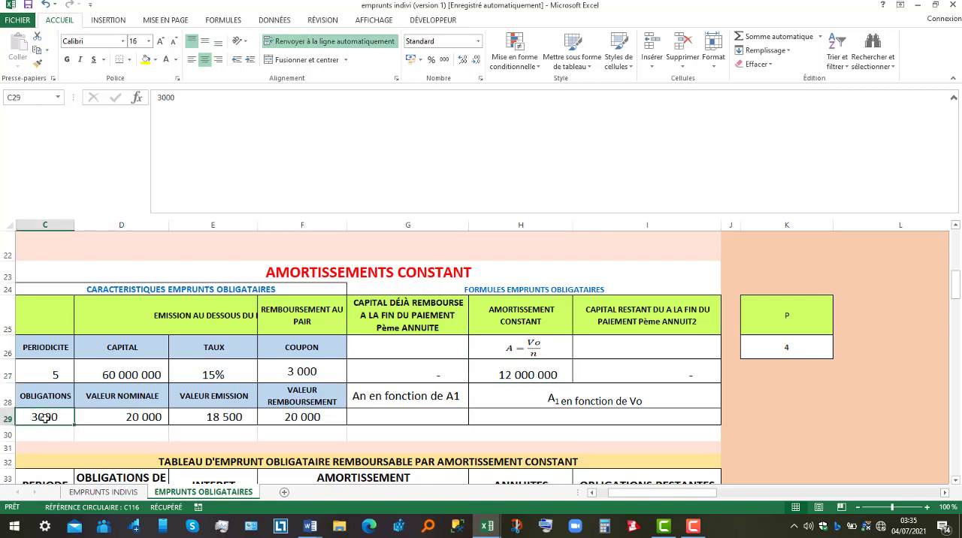
pyautogui.click(51, 368)
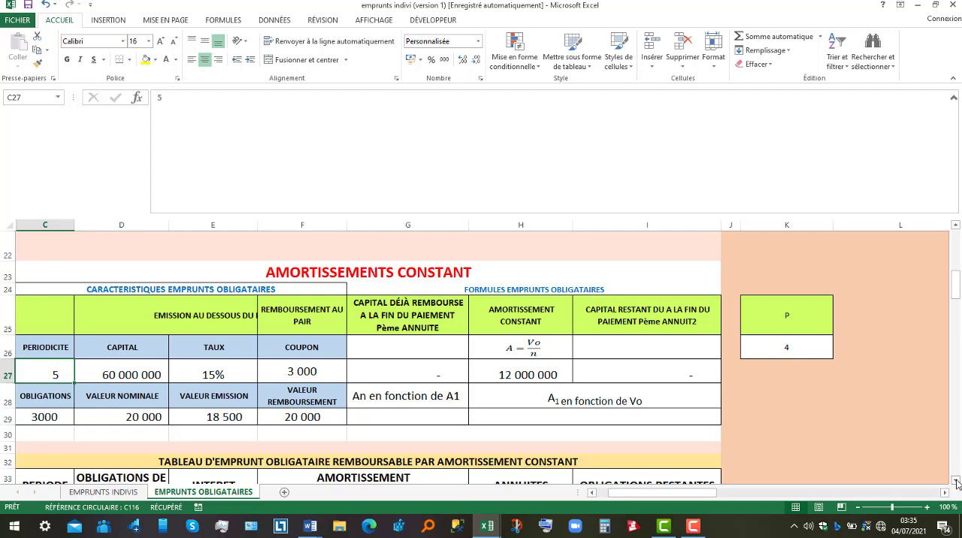
# Check the redeemed bonds formula for periods 1 to 5 in column F of the constant-amortization table
pyautogui.scroll(-3, 956, 481)
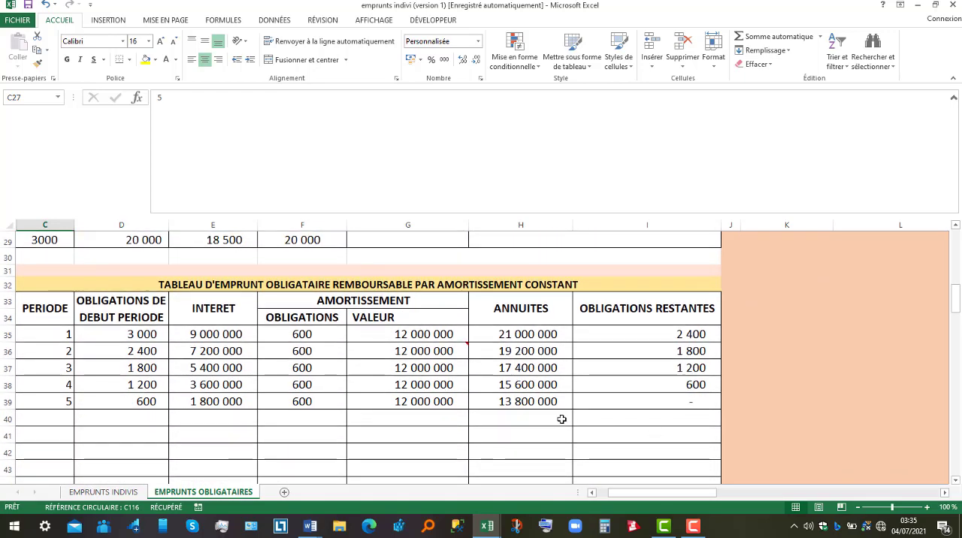
pyautogui.click(302, 334)
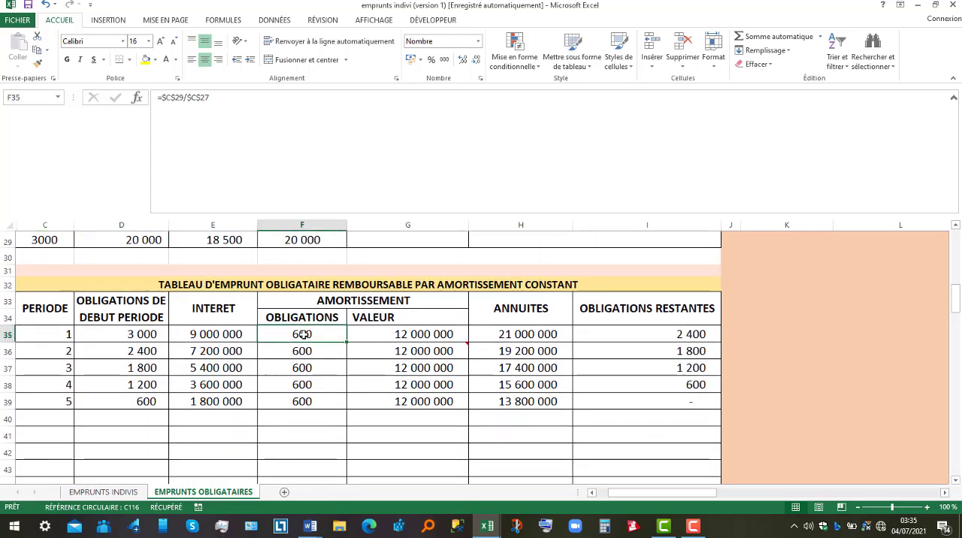
pyautogui.click(305, 353)
pyautogui.click(311, 368)
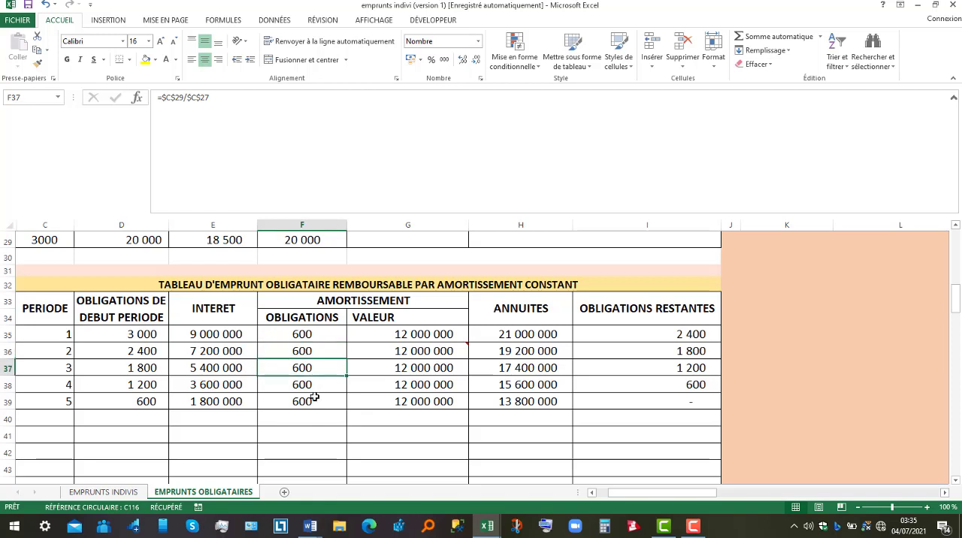
pyautogui.click(314, 398)
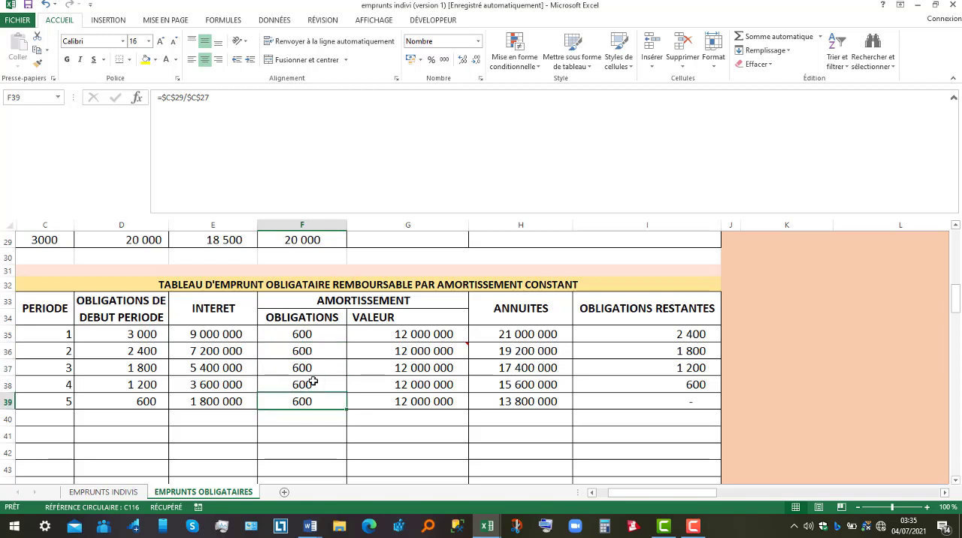
pyautogui.click(308, 337)
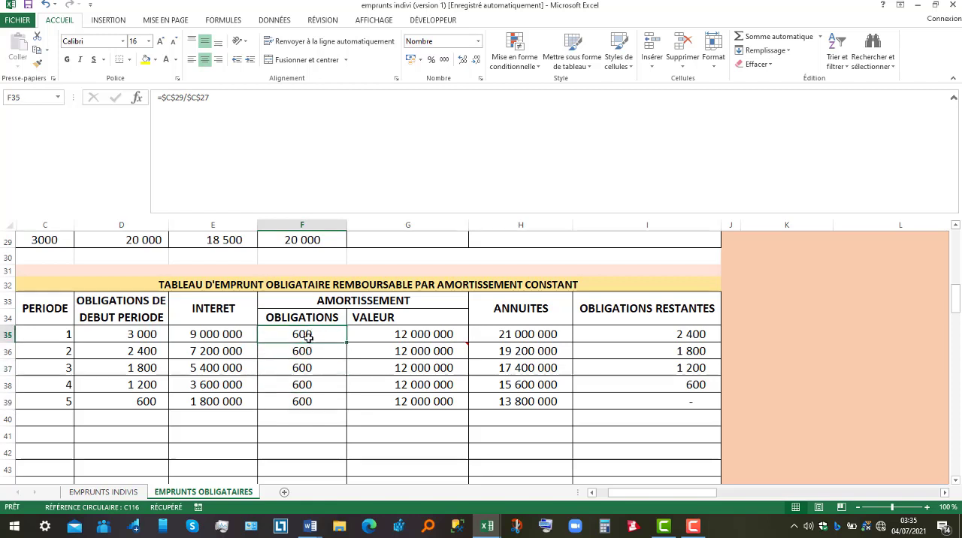
# Check the amortization value formulas in column G of the constant-amortization table, from period 1 to period 5
pyautogui.click(428, 336)
pyautogui.click(427, 352)
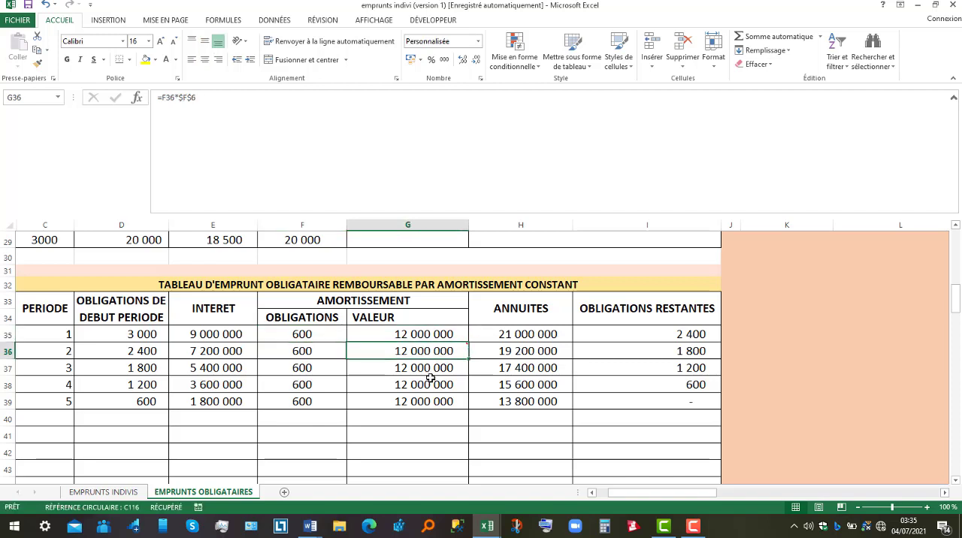
pyautogui.click(430, 379)
pyautogui.click(433, 398)
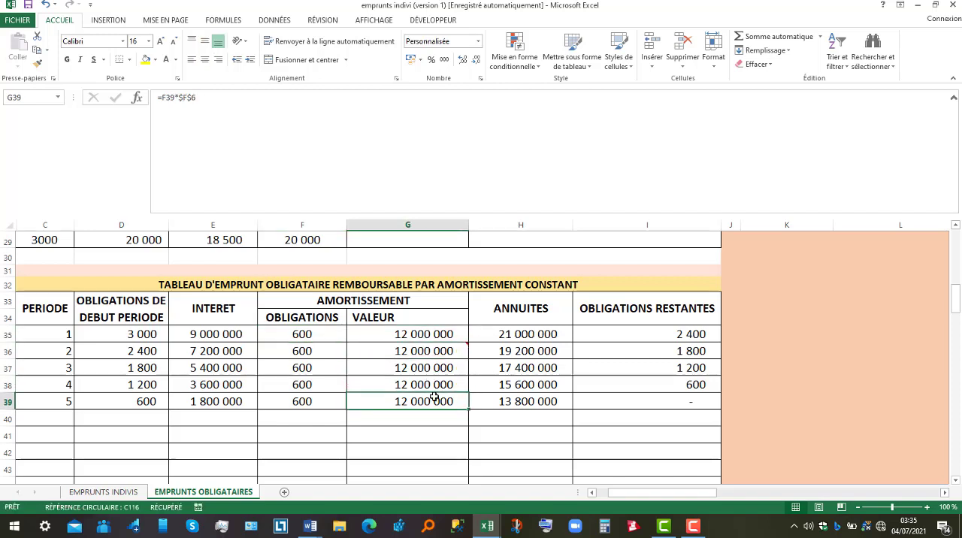
# Trace the cells that the period 1 annuity formula in H35 adds together
pyautogui.click(520, 335)
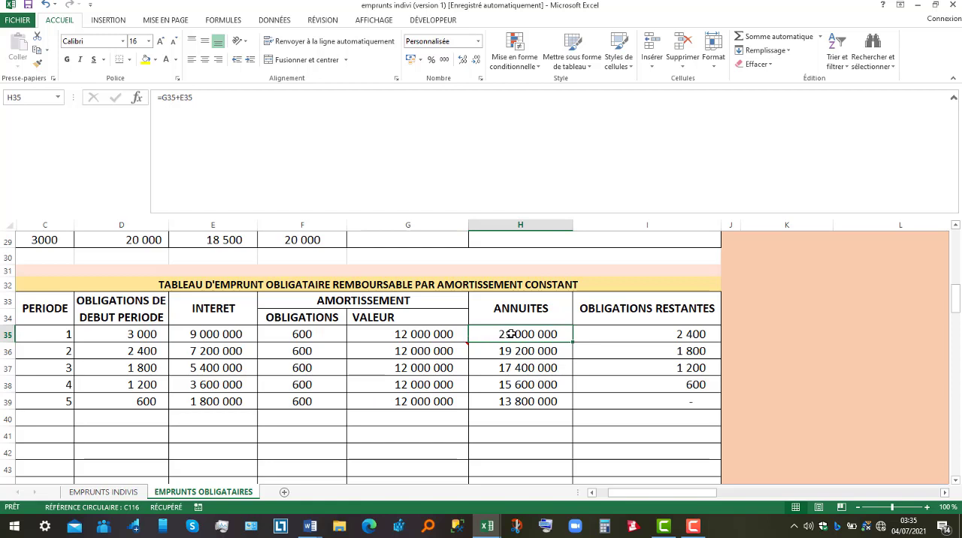
pyautogui.doubleClick(507, 334)
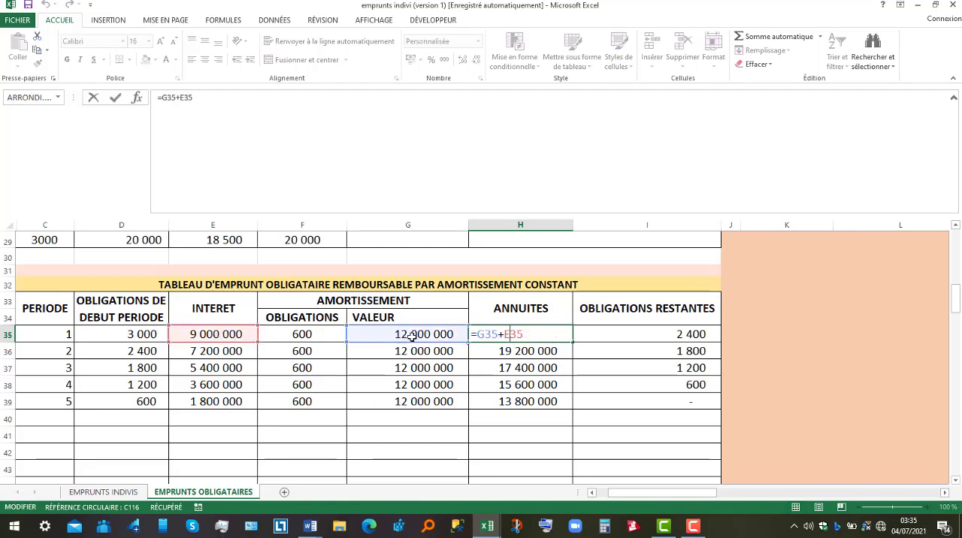
pyautogui.press('Return')
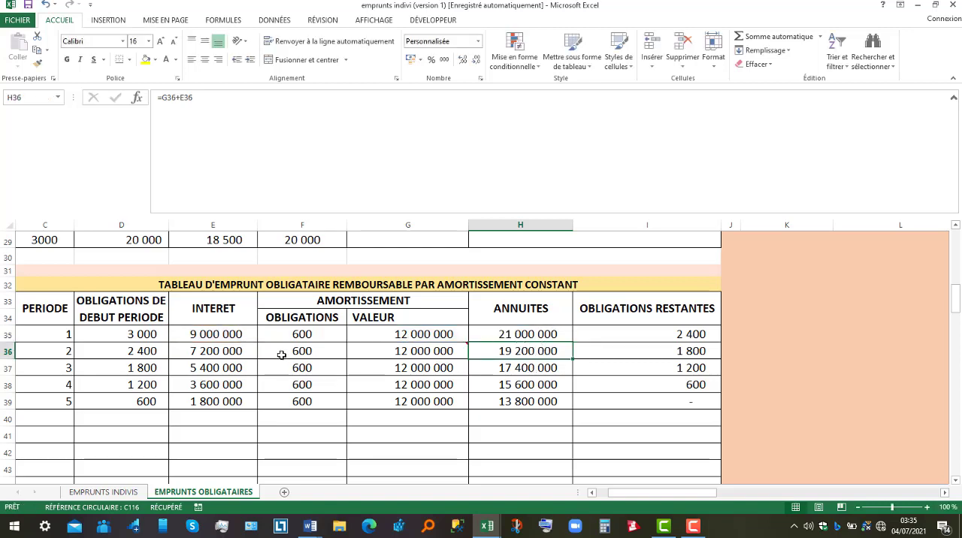
# Trace the period 1 remaining bonds formula in I35 to D35 and F35, and check the period 5 formula in I39
pyautogui.click(671, 332)
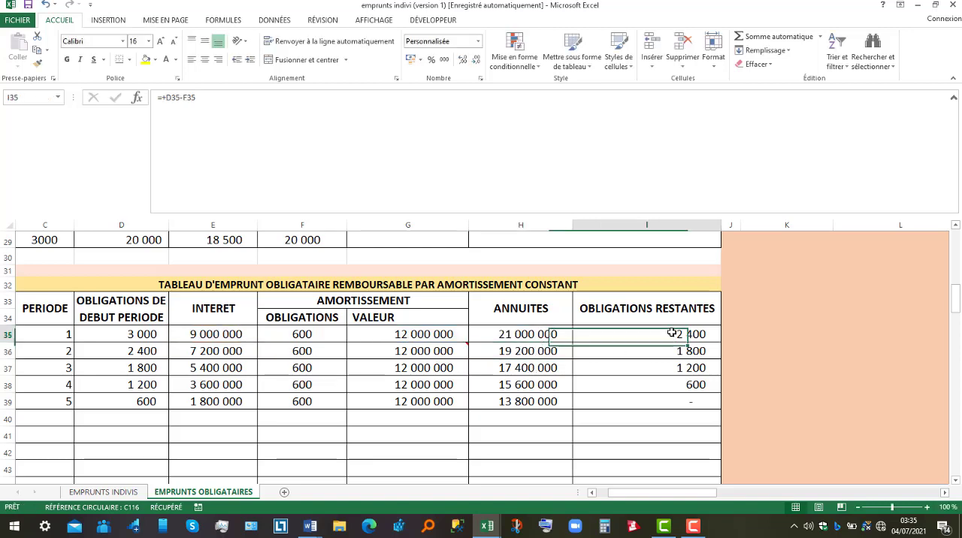
pyautogui.write('=+D35-F35')
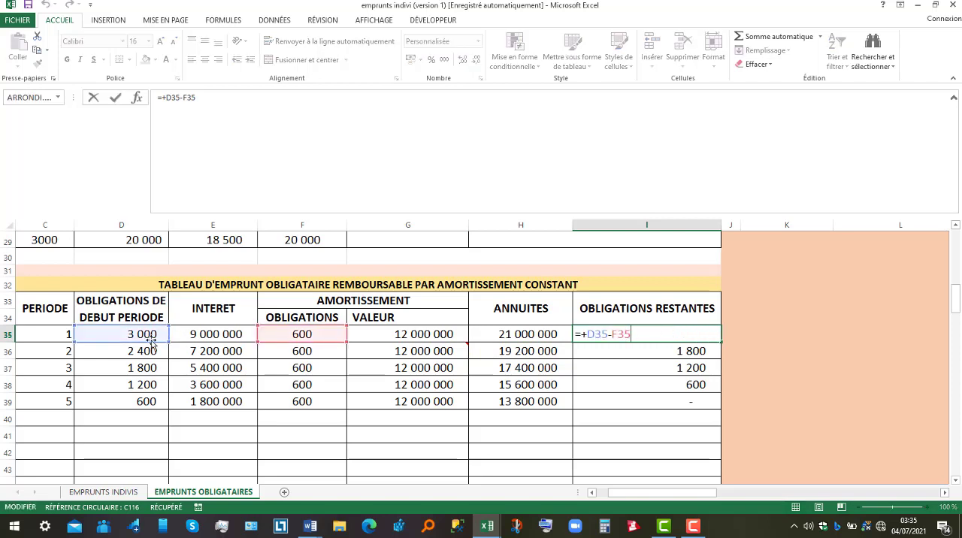
pyautogui.press('Return')
pyautogui.click(302, 333)
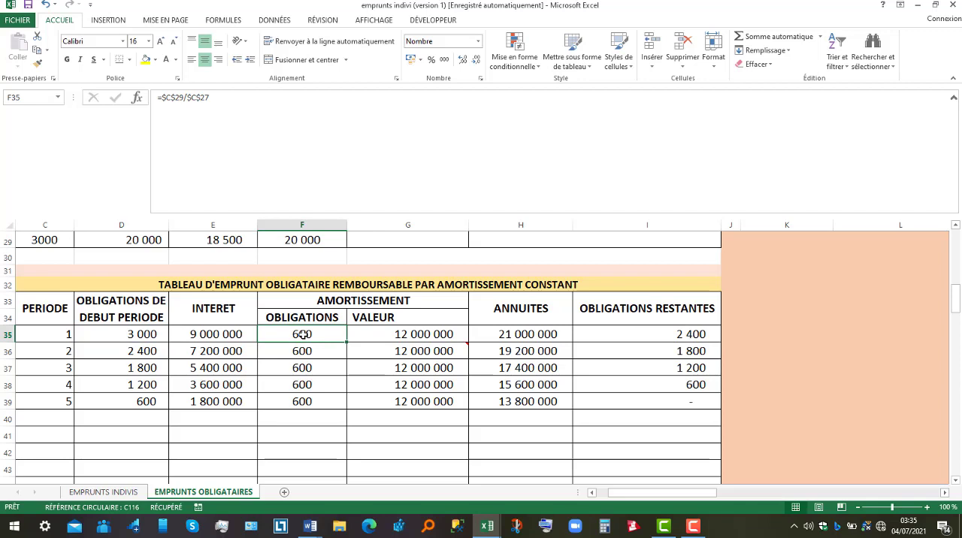
pyautogui.click(631, 399)
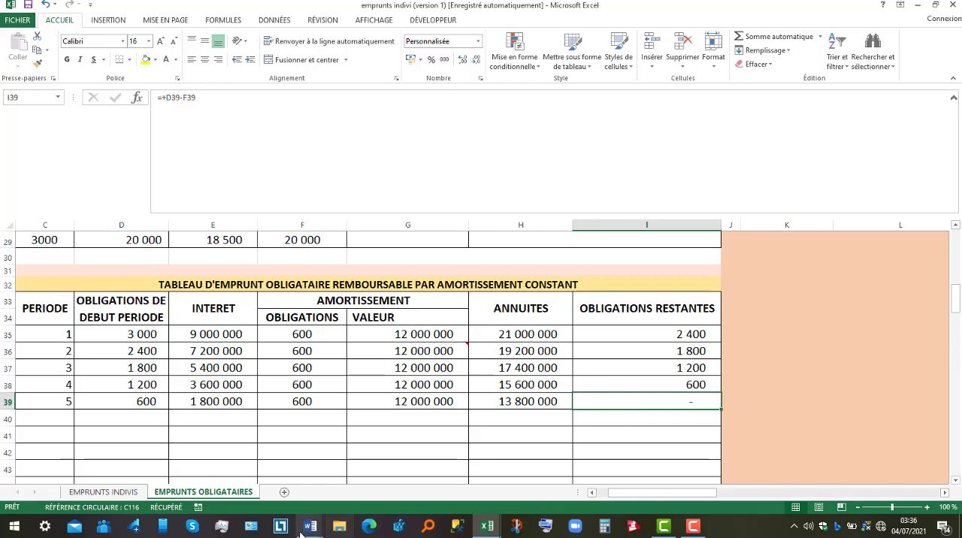
# Switch to the Word document emprunt obligataires to read EXERCICE1's question on the in fine table, and return to the Excel workbook
pyautogui.moveTo(313, 530)
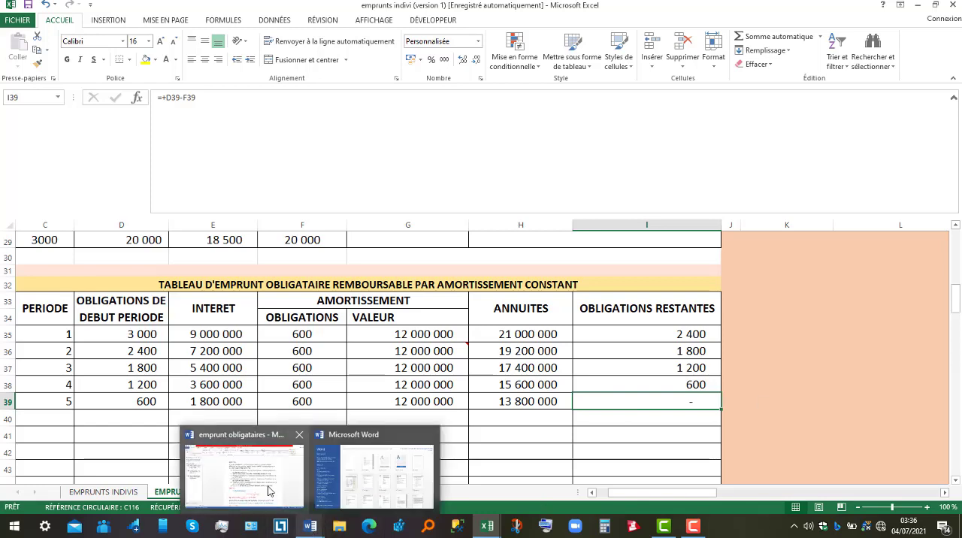
pyautogui.click(270, 488)
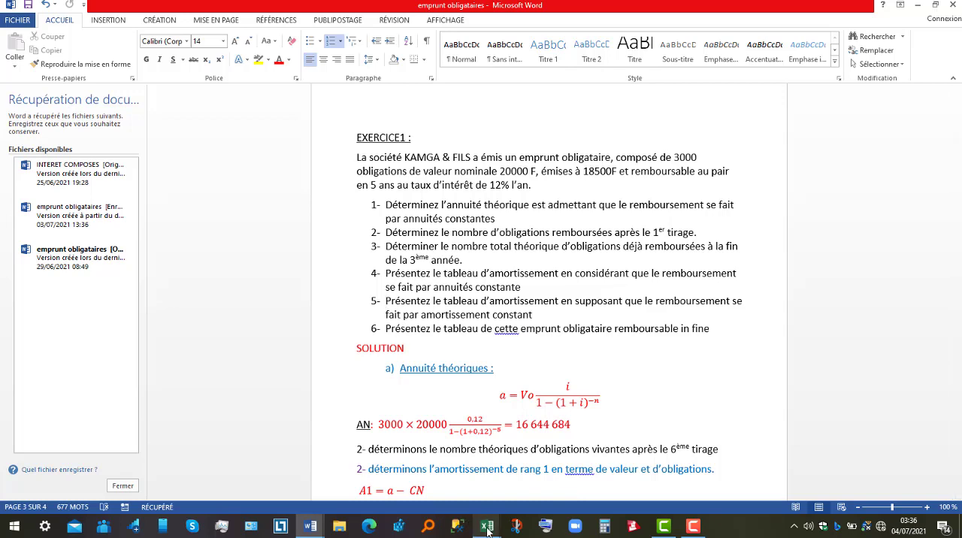
pyautogui.moveTo(487, 531)
pyautogui.click(545, 499)
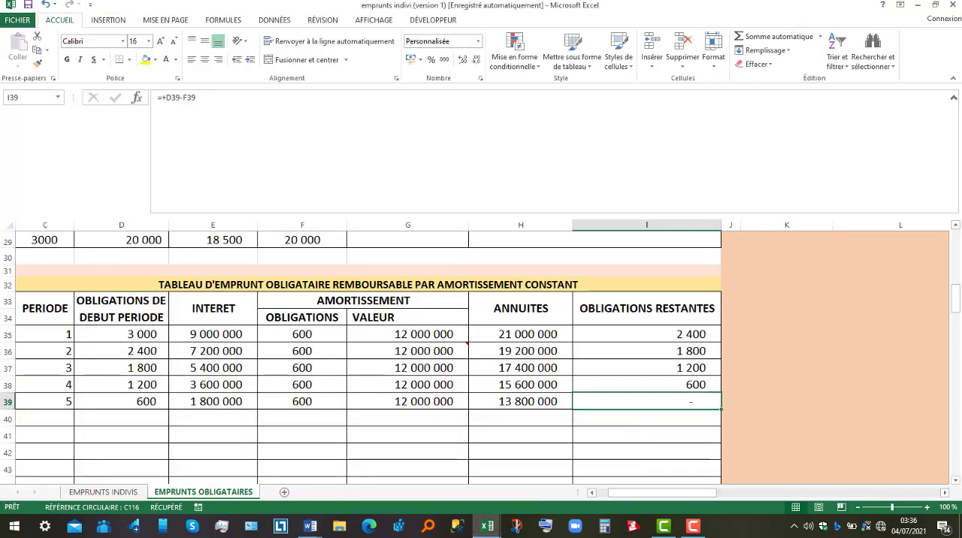
# Go to the TABLEAU D'EMPRUNT OBLIGATAIRE REMBOURSABLE IN FINE and examine the interest formulas of its first periods
pyautogui.moveTo(955, 300); pyautogui.dragTo(958, 335)
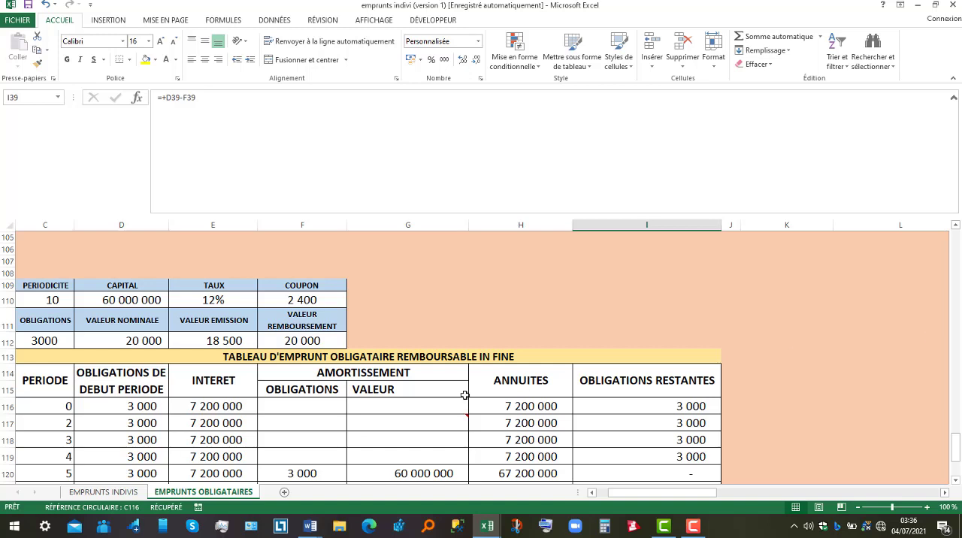
pyautogui.click(216, 411)
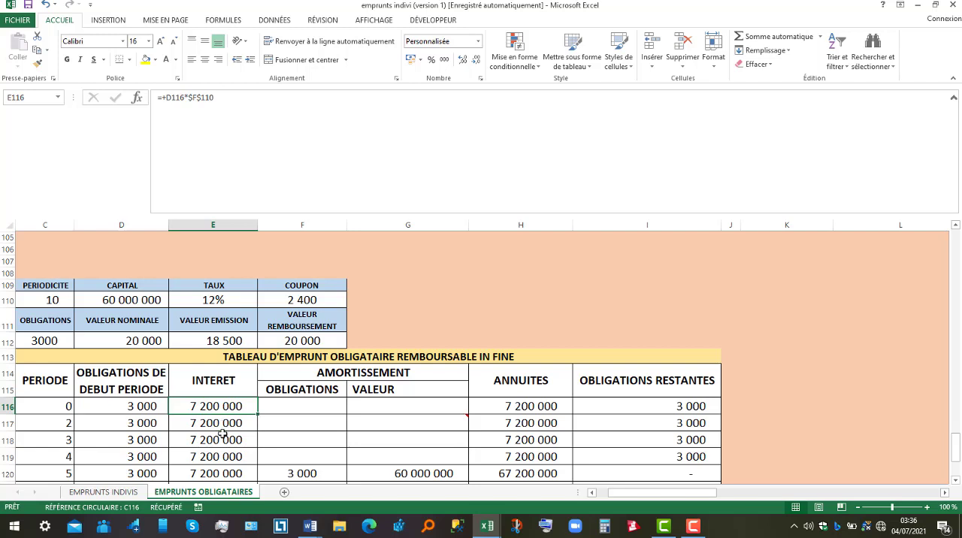
pyautogui.click(222, 434)
pyautogui.click(213, 407)
# Examine row 120 of the in fine table: redeemed bonds, amortization value, interest, annuity and remaining bonds for period 5
pyautogui.click(319, 471)
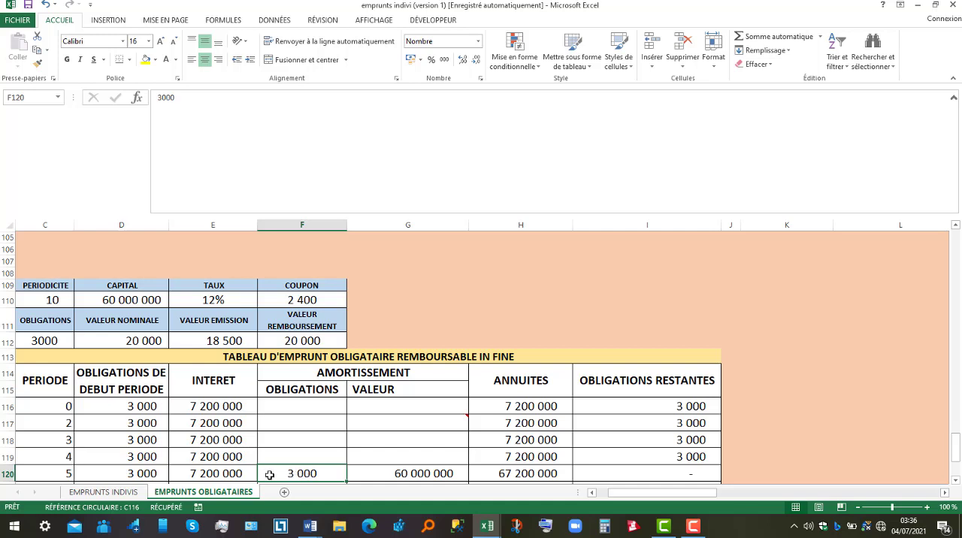
pyautogui.click(409, 474)
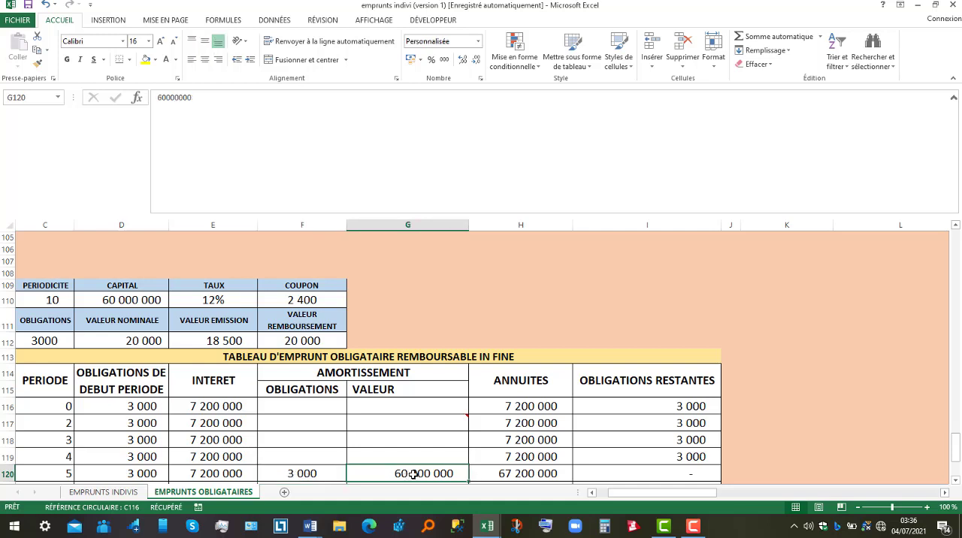
pyautogui.click(218, 475)
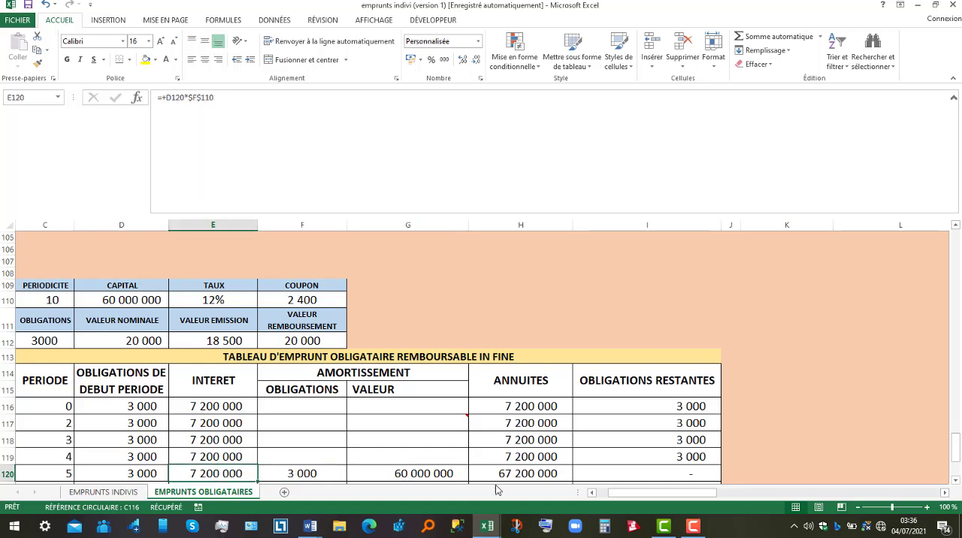
pyautogui.click(538, 475)
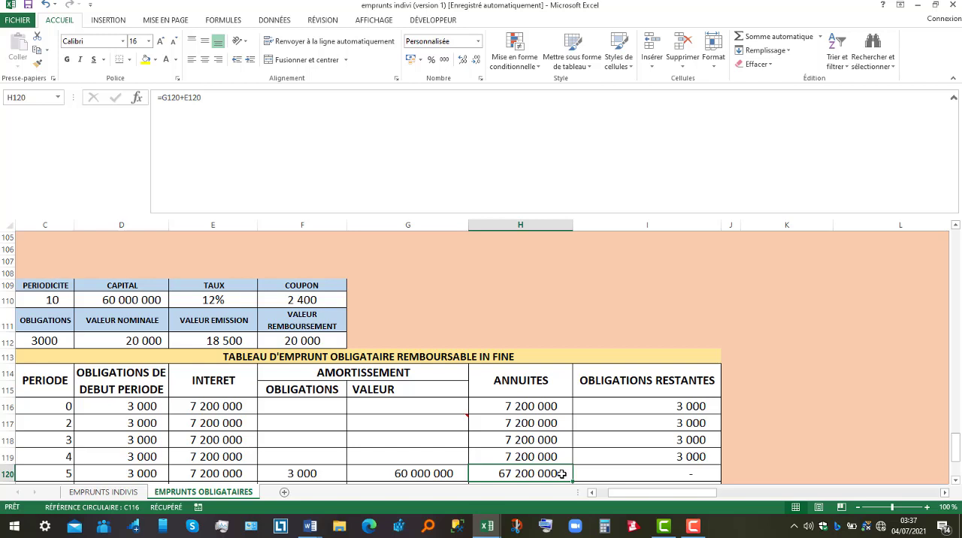
pyautogui.click(670, 468)
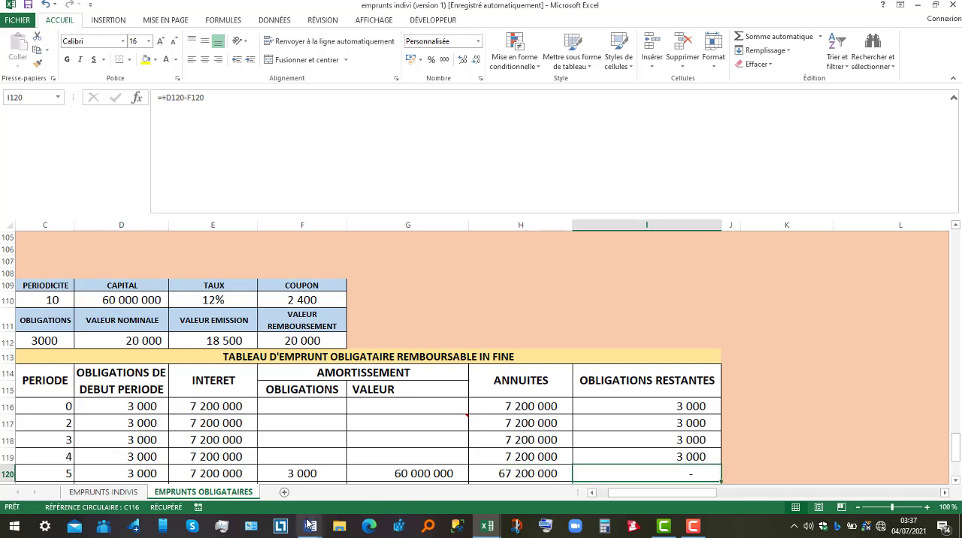
# Switch to the Word document to recheck EXERCICE1's questions on redeemed bonds, and return to the Excel loan workbook
pyautogui.moveTo(309, 526)
pyautogui.click(251, 483)
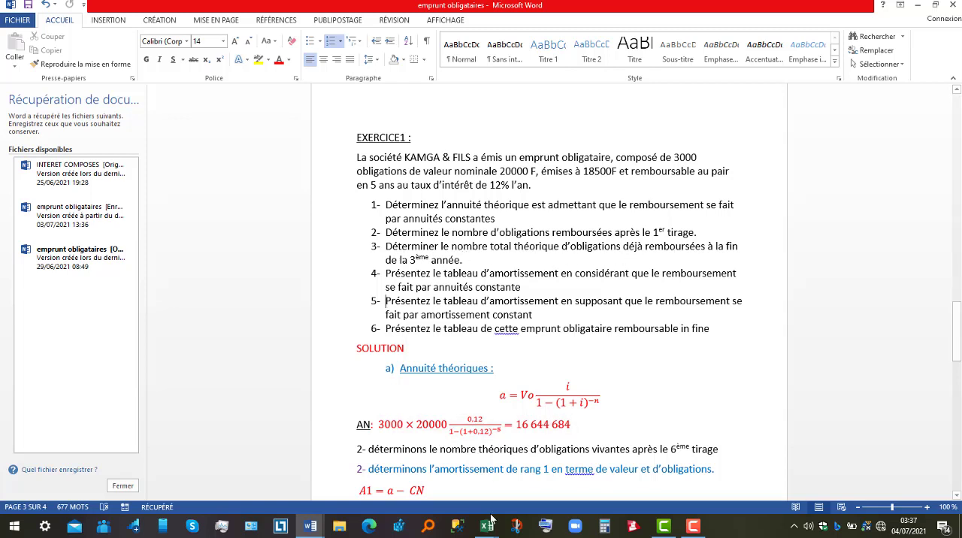
pyautogui.moveTo(492, 524)
pyautogui.click(553, 493)
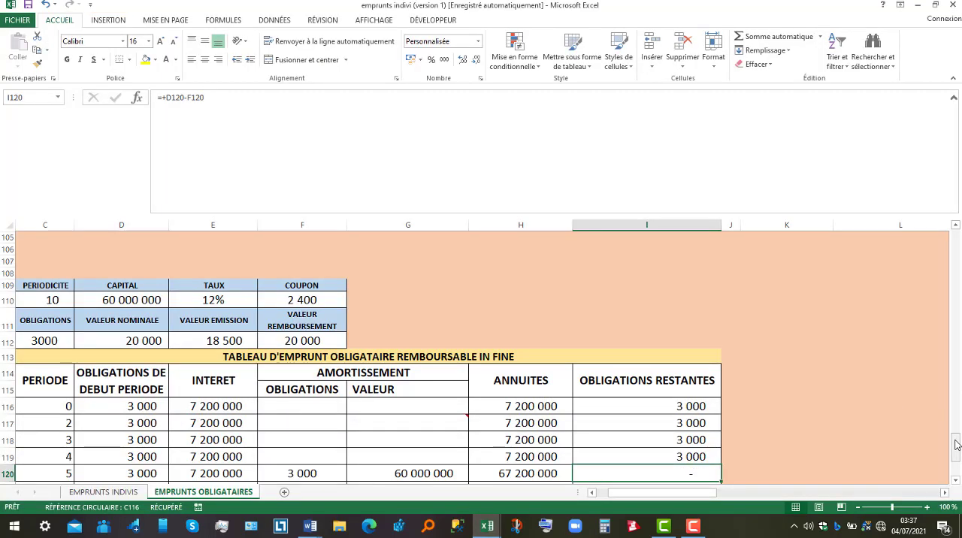
# Return to the constant-annuity table and check the period 3 outstanding bonds formula in I14
pyautogui.moveTo(957, 445); pyautogui.dragTo(960, 248)
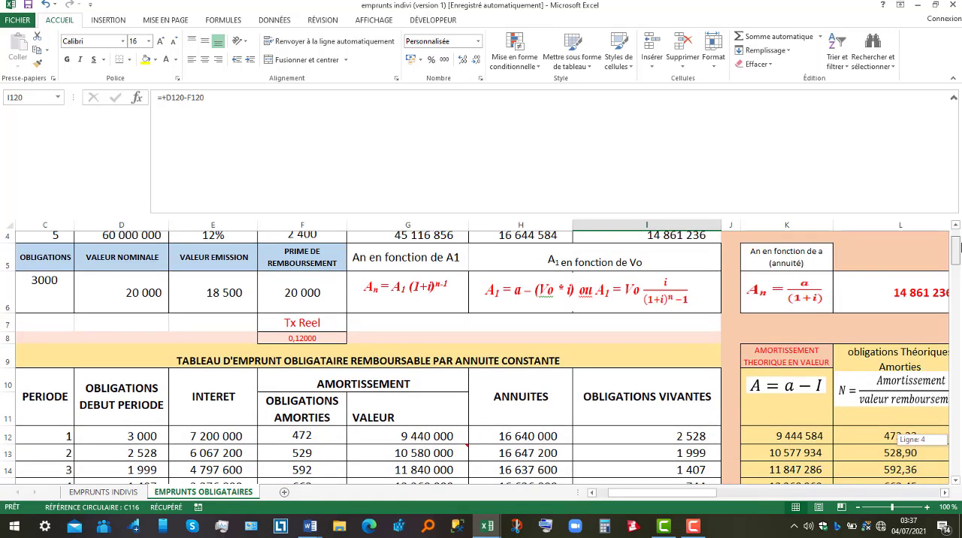
pyautogui.moveTo(959, 248); pyautogui.dragTo(958, 254)
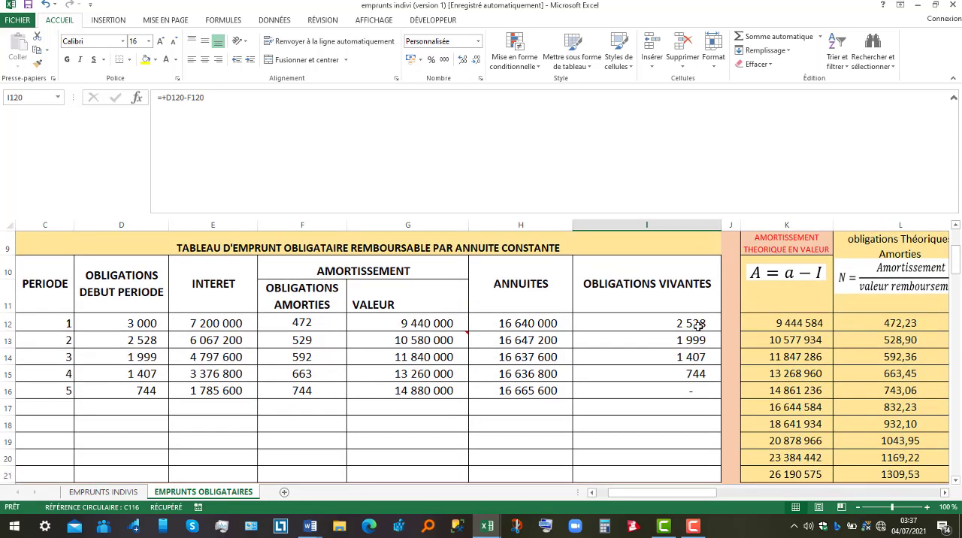
pyautogui.click(688, 357)
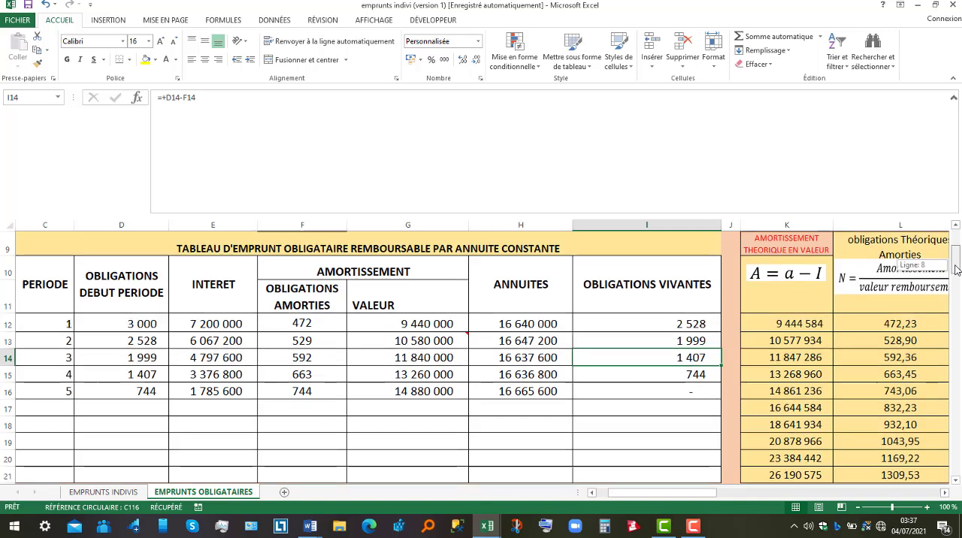
# Set the payment rank P in K3 to 3 and check the recalculated remaining capital in I4
pyautogui.moveTo(955, 269); pyautogui.dragTo(956, 227)
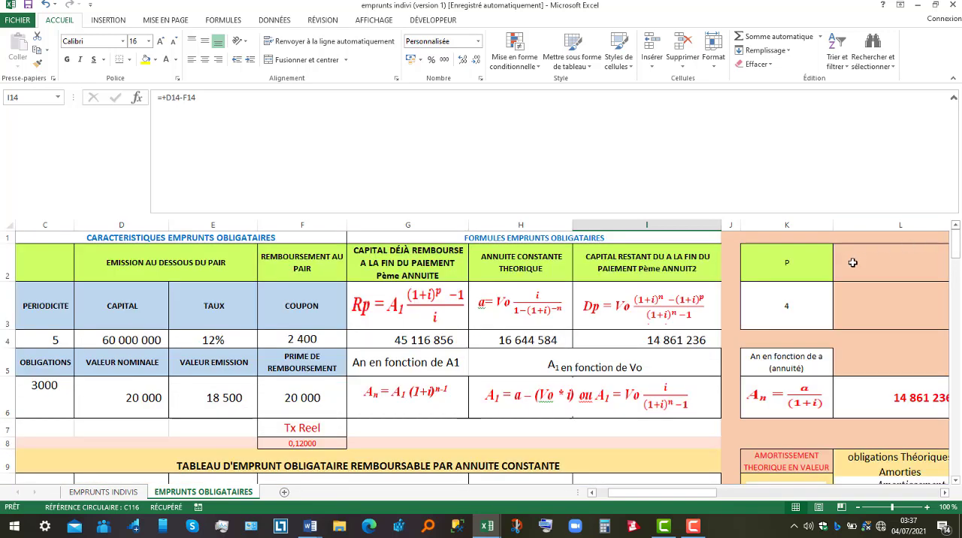
pyautogui.click(794, 305)
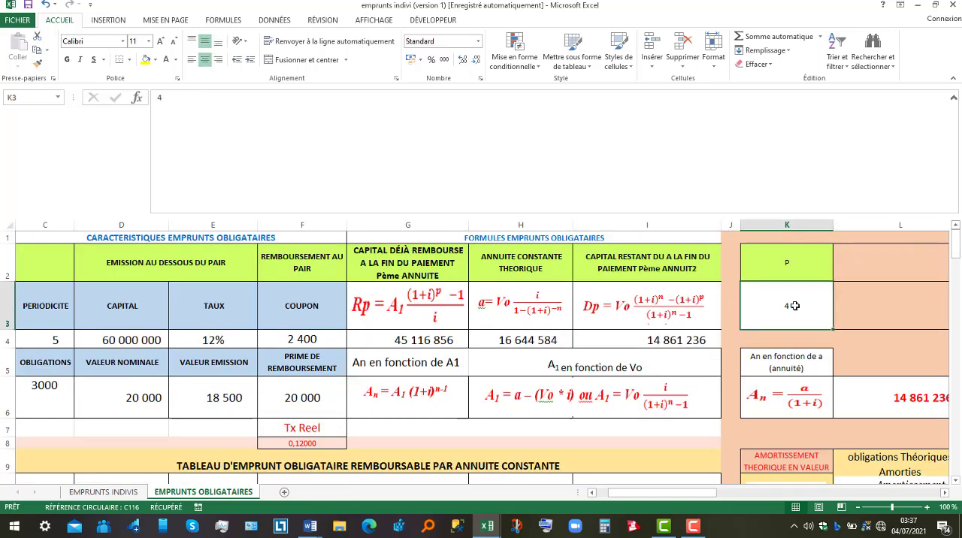
pyautogui.write('3')
pyautogui.press('Return')
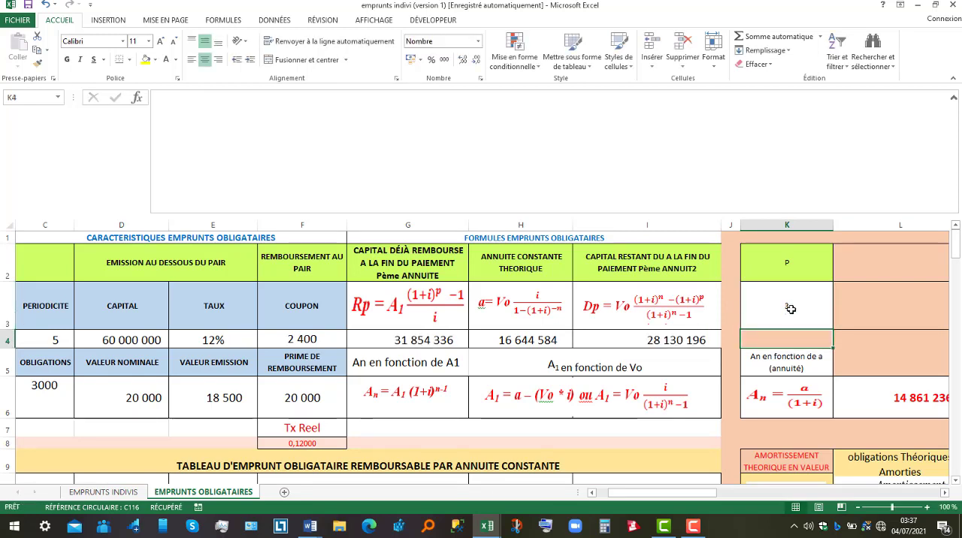
pyautogui.click(661, 340)
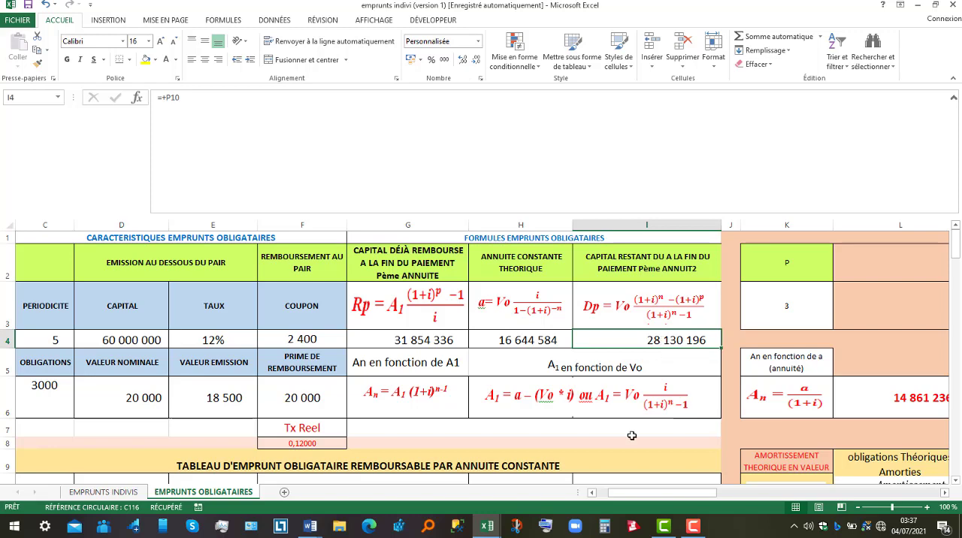
# Switch to the Windows calculator and divide the remaining capital 28130196 by the redemption value 20000
pyautogui.click(607, 531)
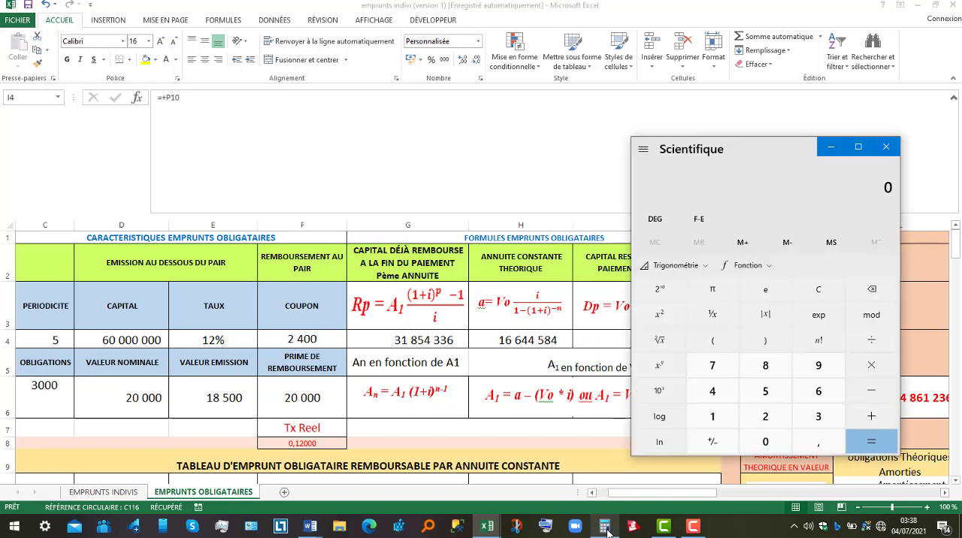
pyautogui.click(607, 531)
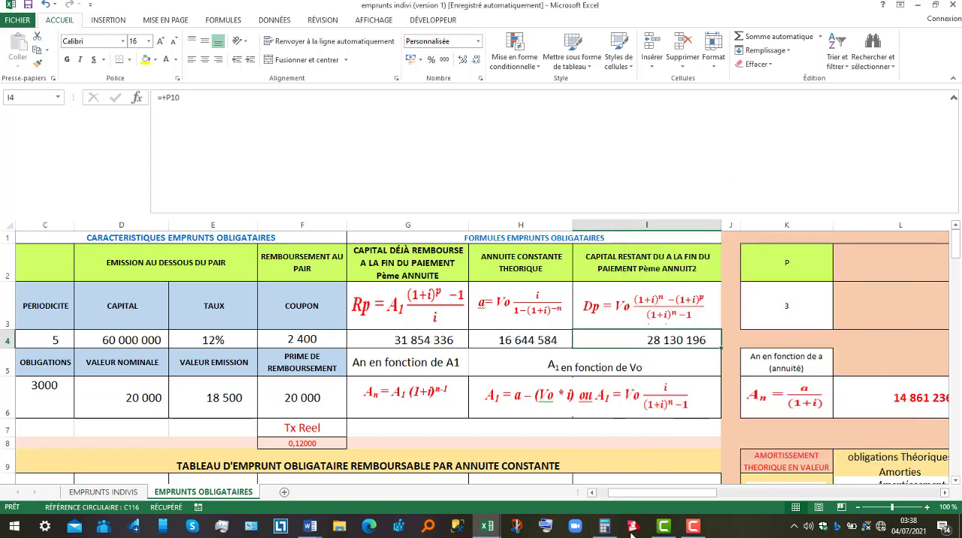
pyautogui.click(607, 532)
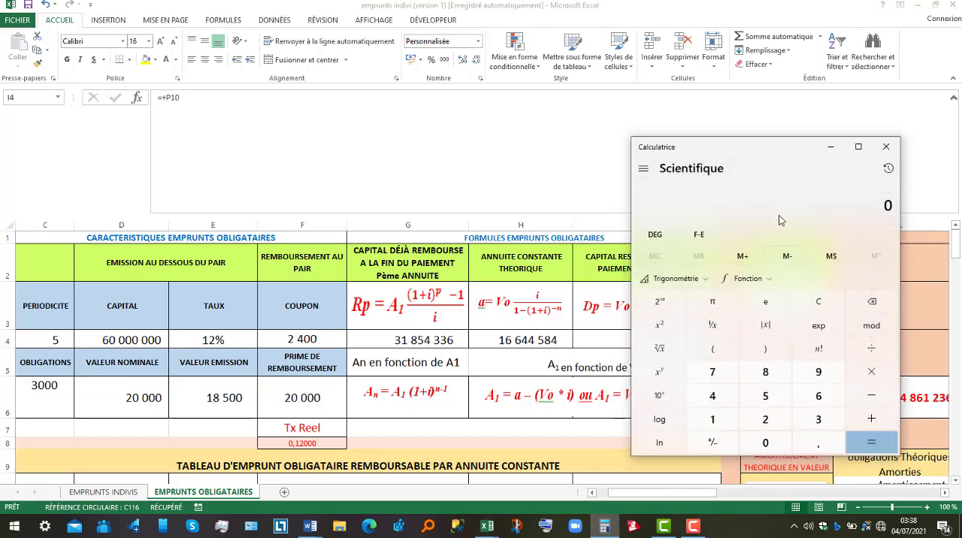
pyautogui.moveTo(780, 151); pyautogui.dragTo(412, 133)
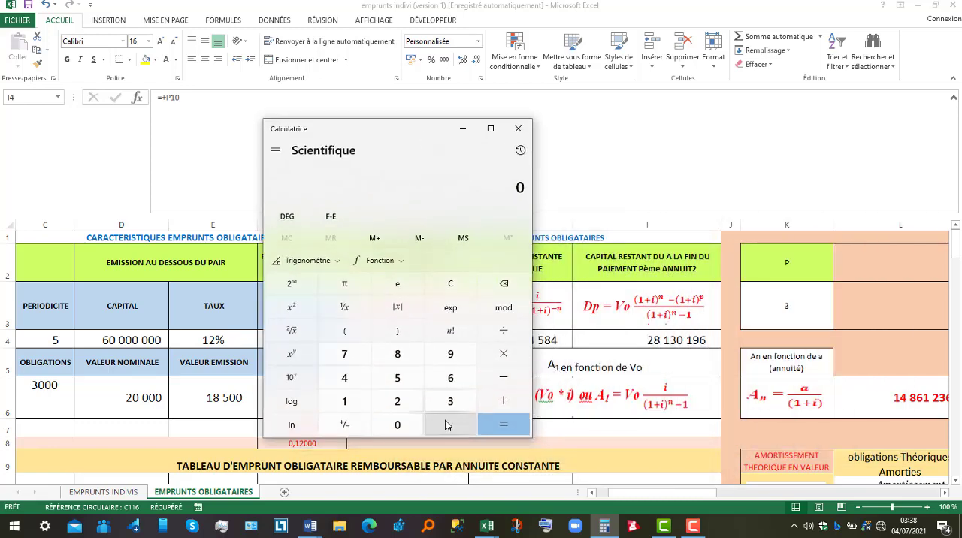
pyautogui.click(398, 402)
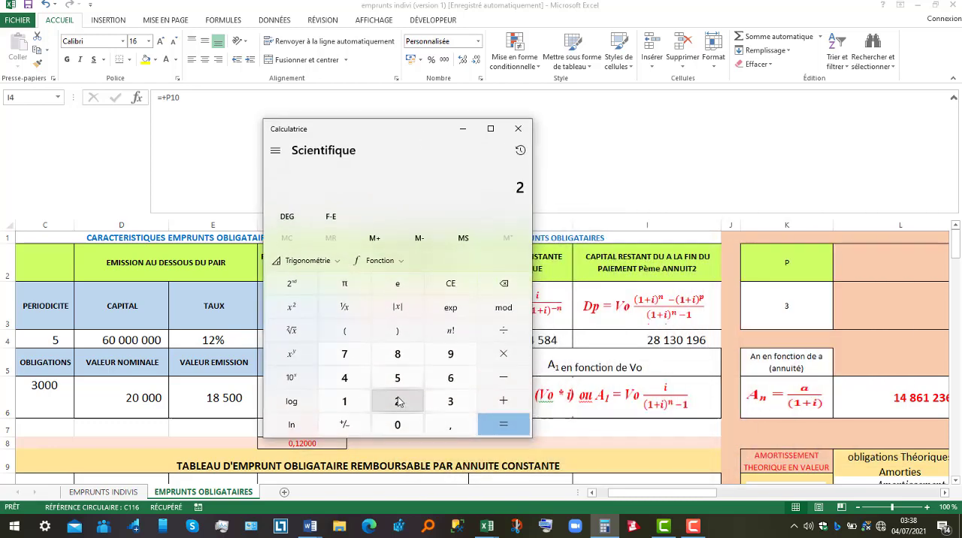
pyautogui.click(395, 352)
pyautogui.click(359, 410)
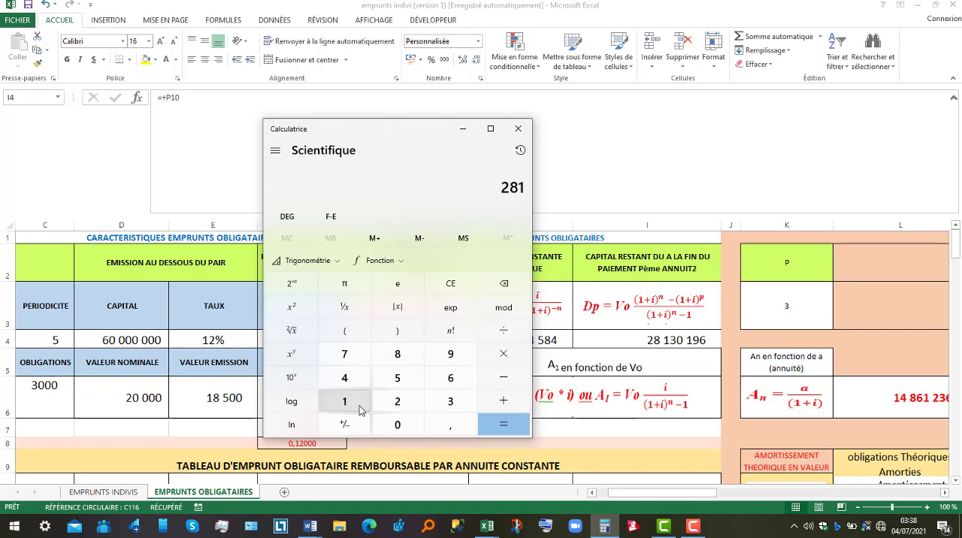
pyautogui.click(448, 402)
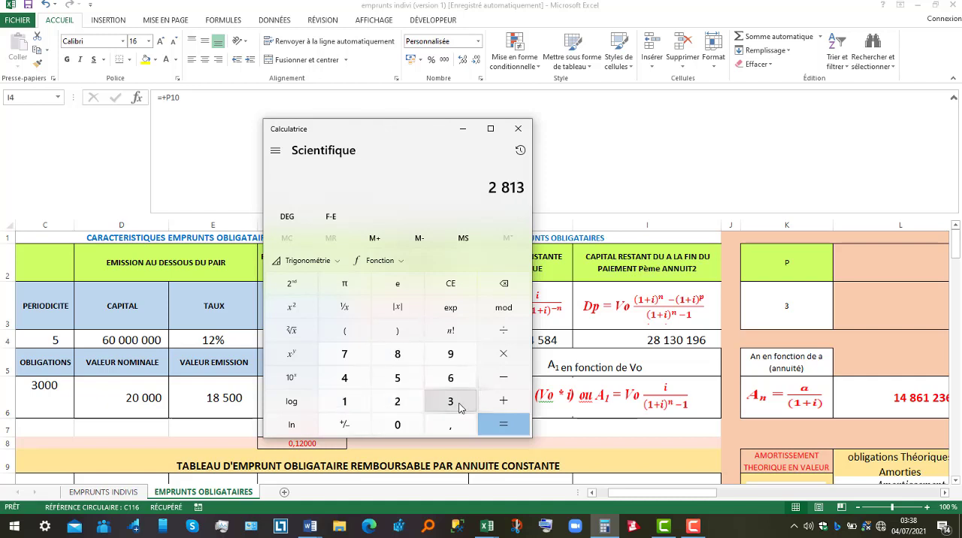
pyautogui.click(391, 425)
pyautogui.click(353, 404)
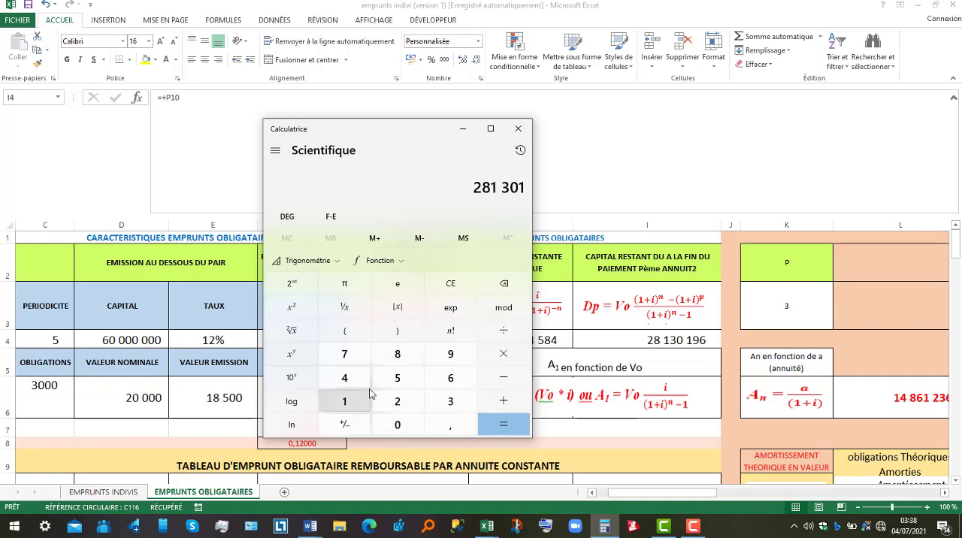
pyautogui.click(453, 353)
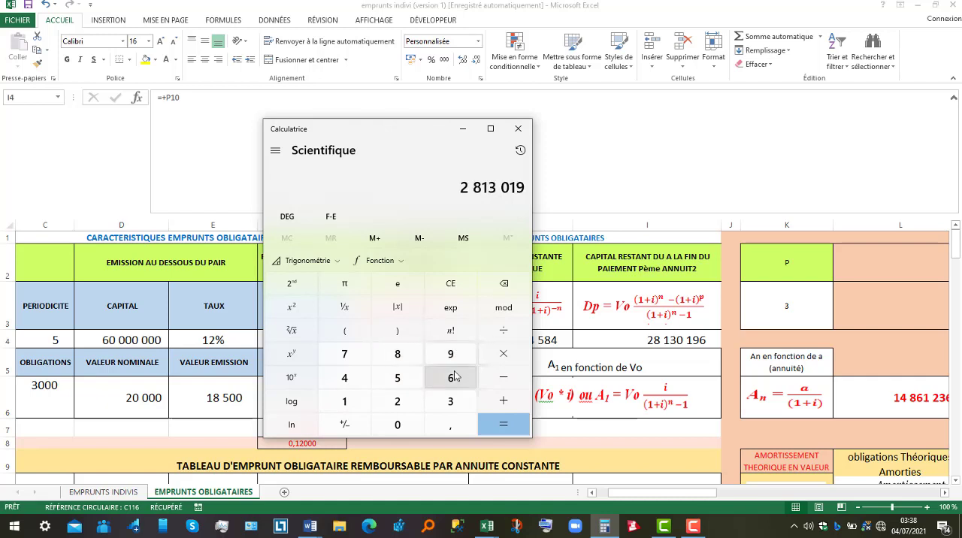
pyautogui.click(450, 377)
pyautogui.click(515, 336)
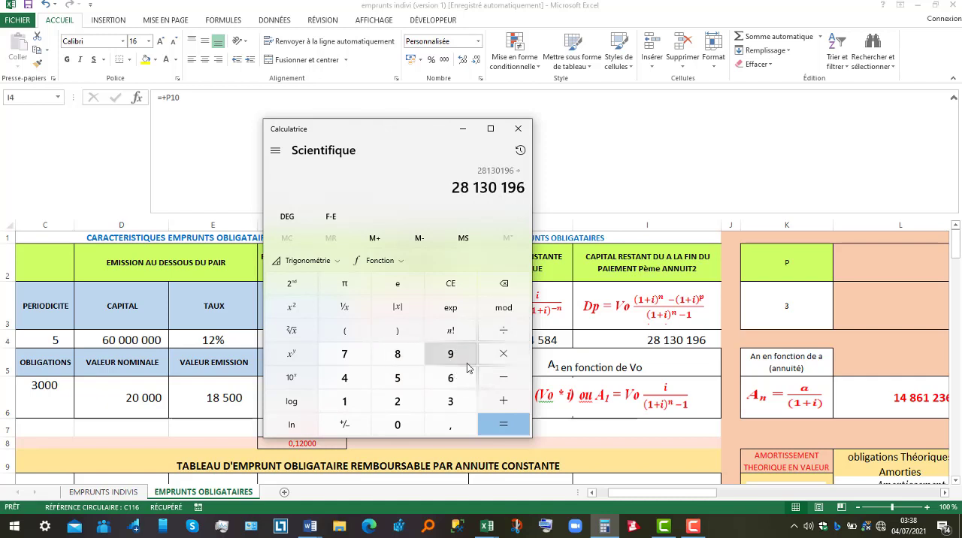
pyautogui.click(396, 401)
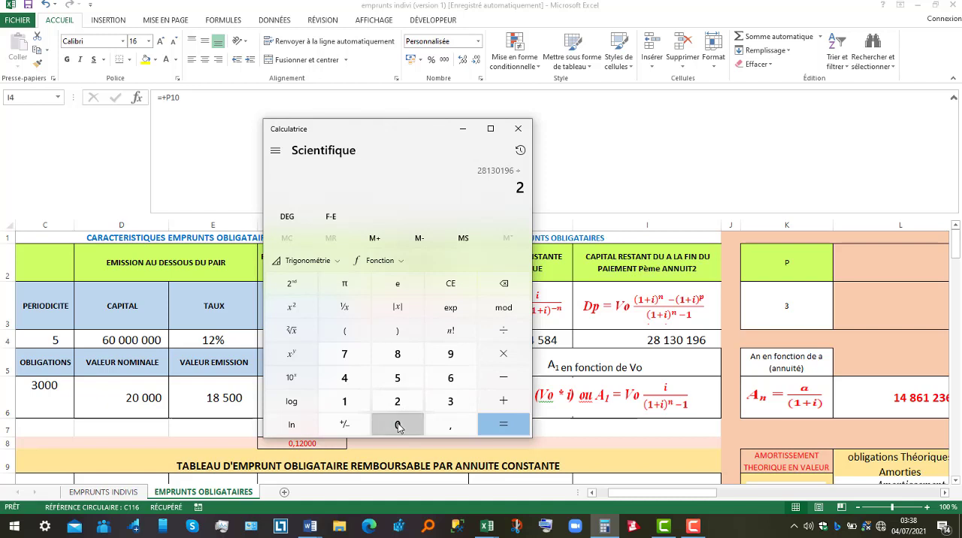
pyautogui.click(398, 424)
pyautogui.click(398, 425)
pyautogui.click(397, 424)
pyautogui.click(397, 425)
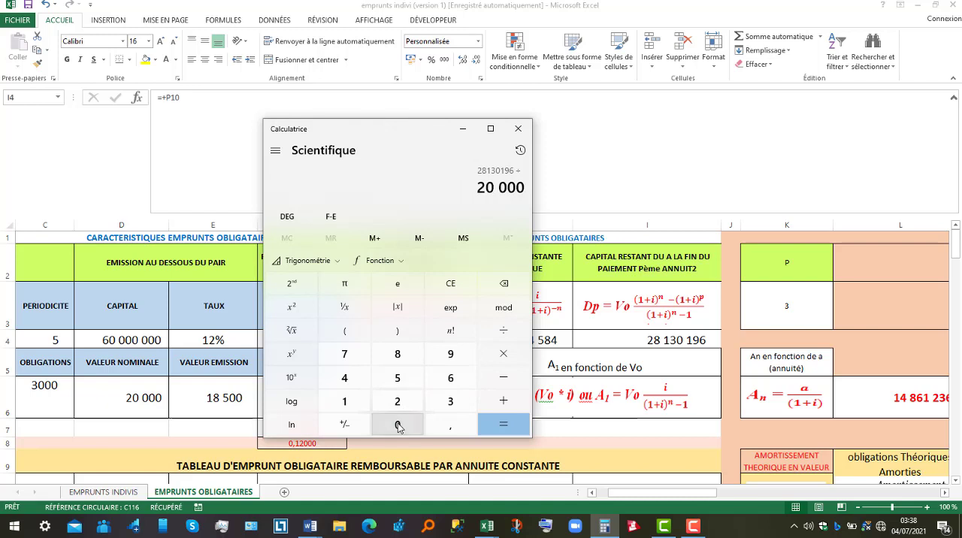
pyautogui.click(505, 426)
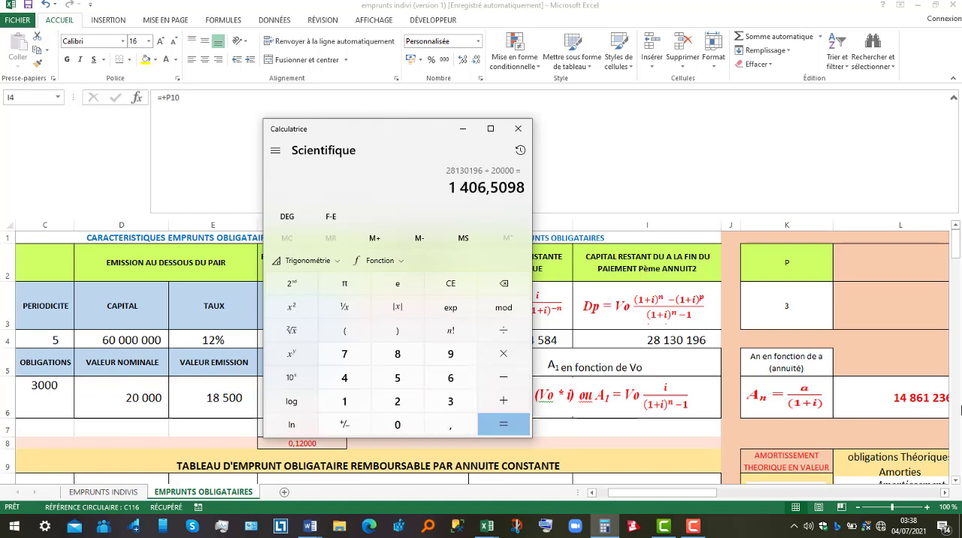
# Compare the calculated quotient with the period 3 outstanding bonds in I14 of the constant-annuity table and recheck the Dp formula
pyautogui.click(955, 482)
pyautogui.click(955, 482)
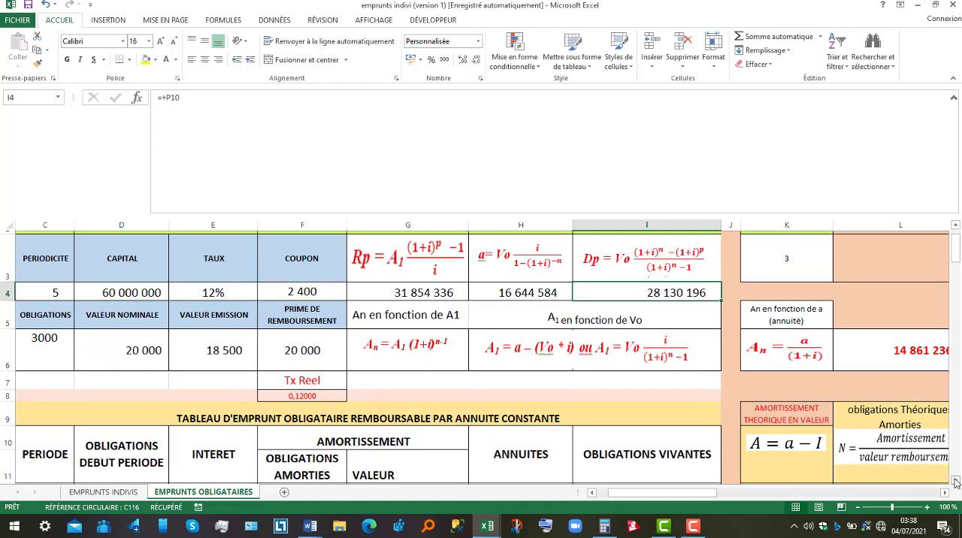
pyautogui.click(955, 482)
pyautogui.click(955, 481)
pyautogui.click(955, 482)
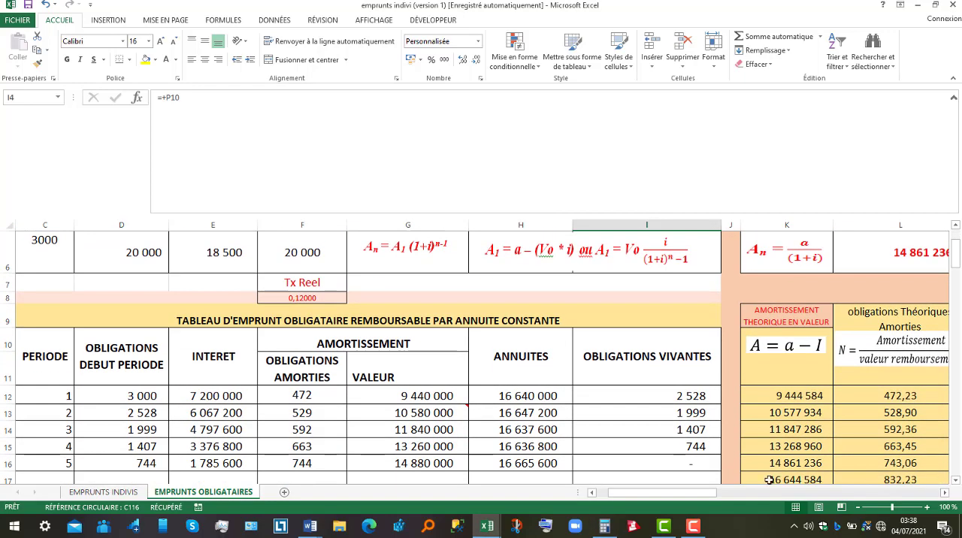
pyautogui.click(699, 431)
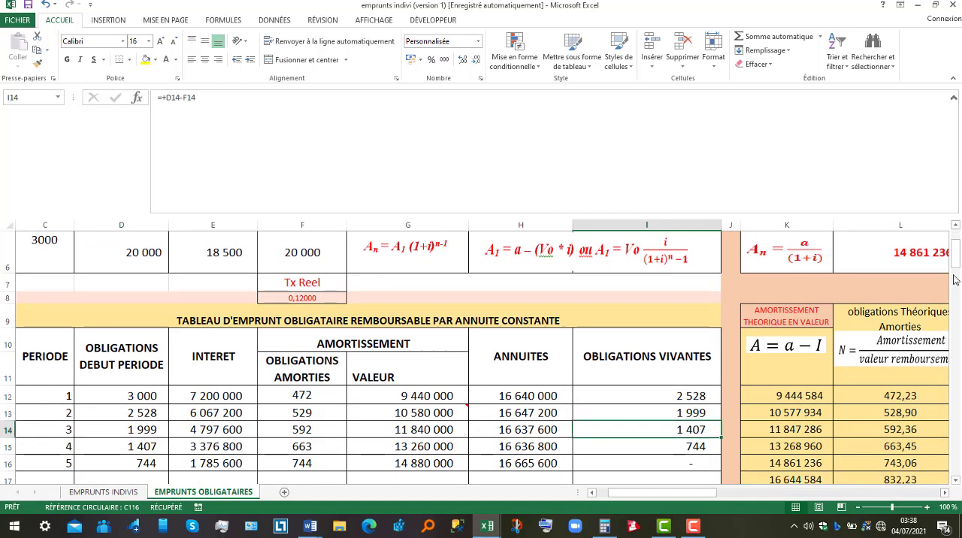
pyautogui.moveTo(955, 263); pyautogui.dragTo(956, 253)
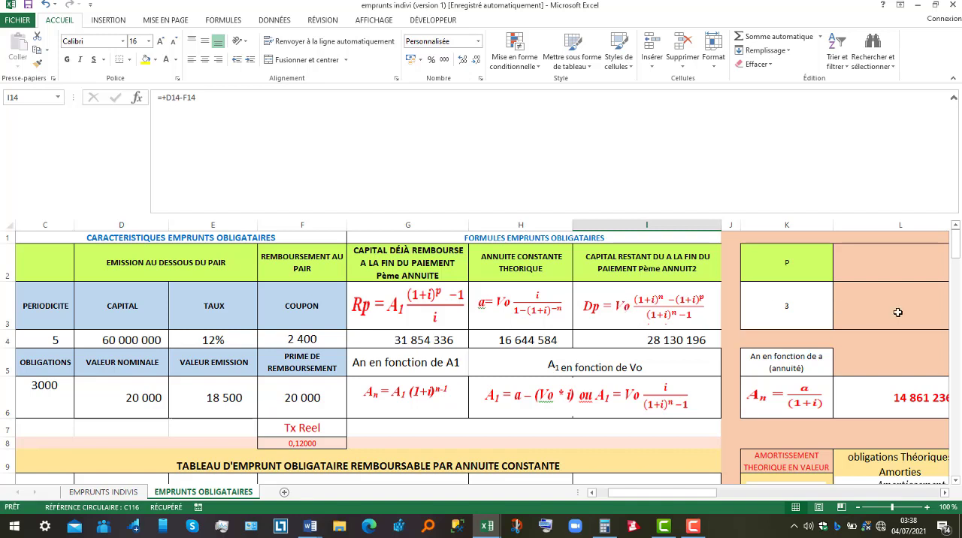
pyautogui.click(956, 480)
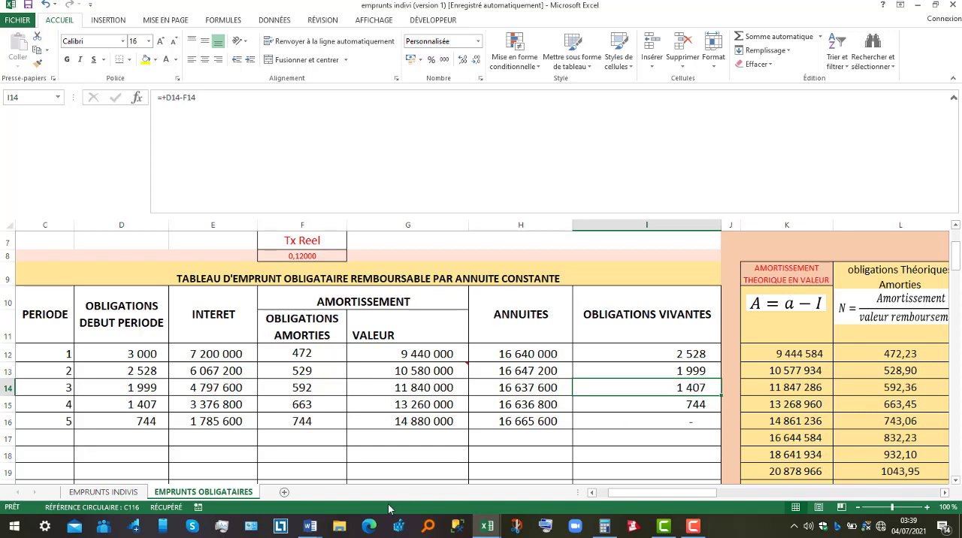
# Switch to the emprunt obligataires Word document, review EXERCICE1's solution on bonds redeemed after year 3, and return to the Excel loan workbook
pyautogui.click(314, 528)
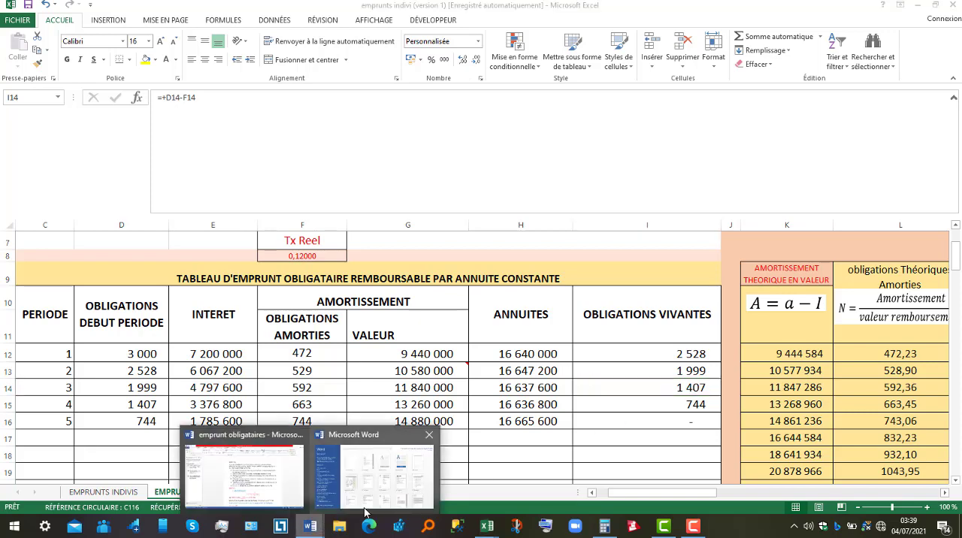
pyautogui.click(273, 494)
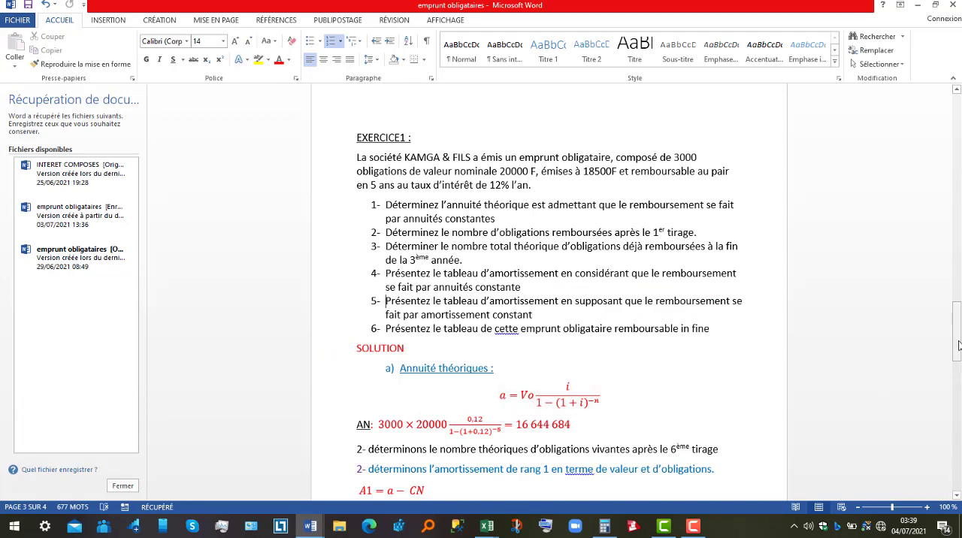
pyautogui.moveTo(958, 345); pyautogui.dragTo(958, 411)
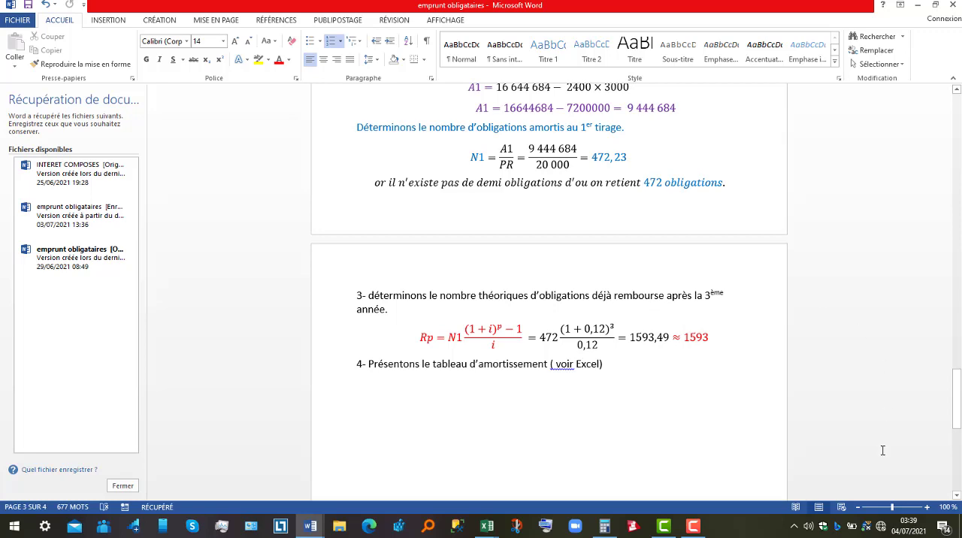
pyautogui.moveTo(487, 524)
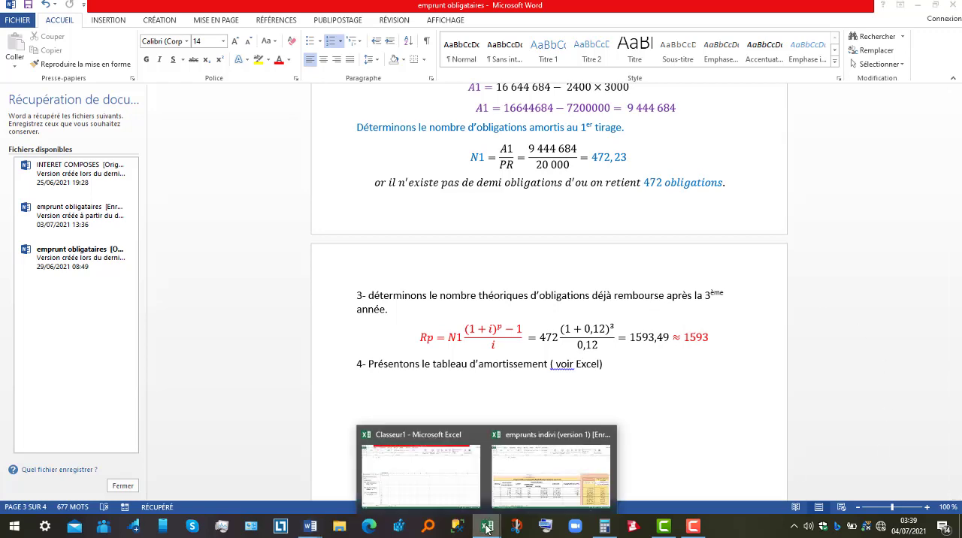
pyautogui.click(526, 502)
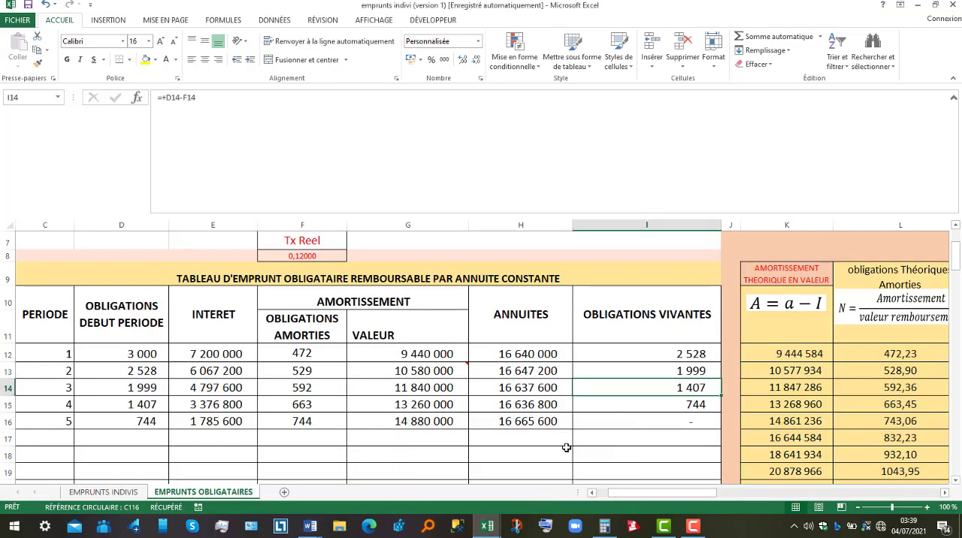
# Check the sum of redeemed bonds for periods 1 to 3 in F12:F14, and examine each period's figure down to F16
pyautogui.moveTo(309, 351); pyautogui.dragTo(311, 390)
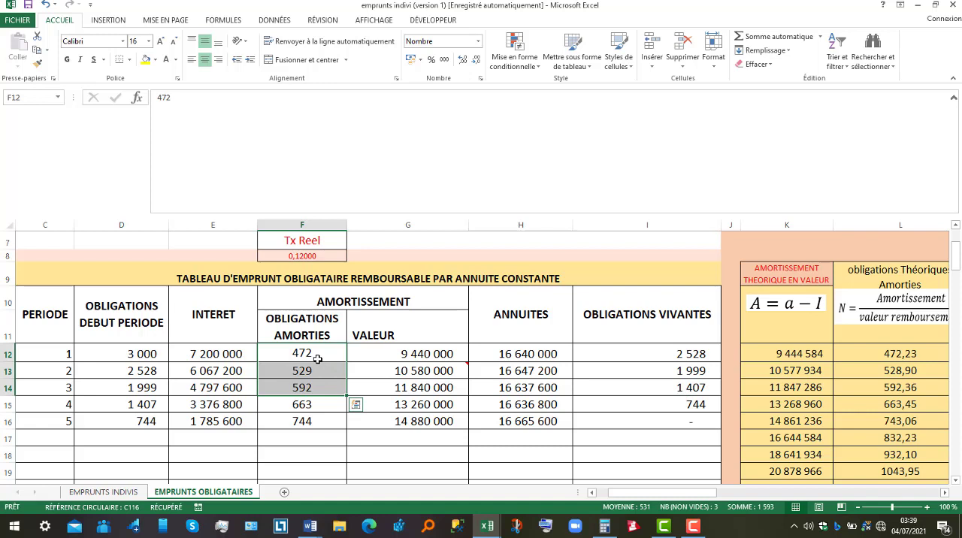
pyautogui.click(317, 356)
pyautogui.click(320, 368)
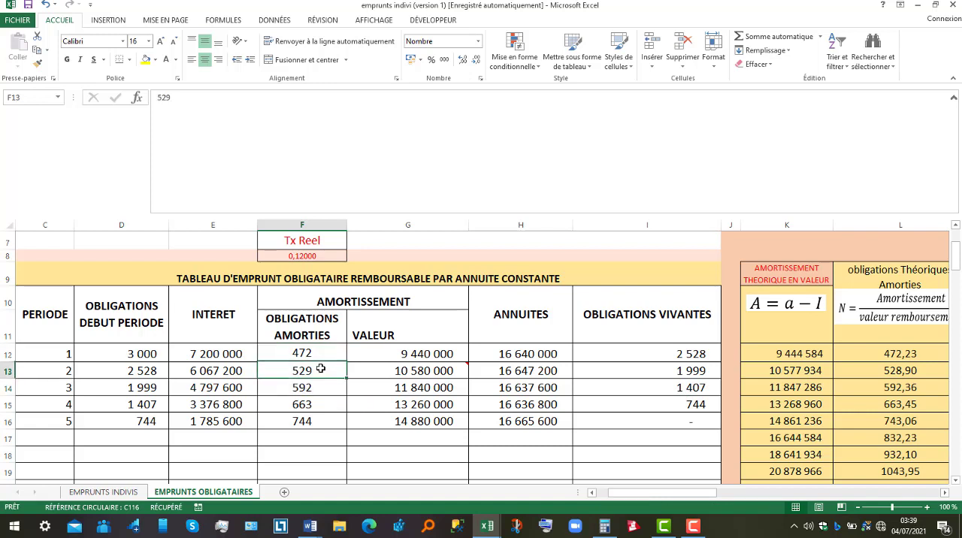
pyautogui.click(319, 387)
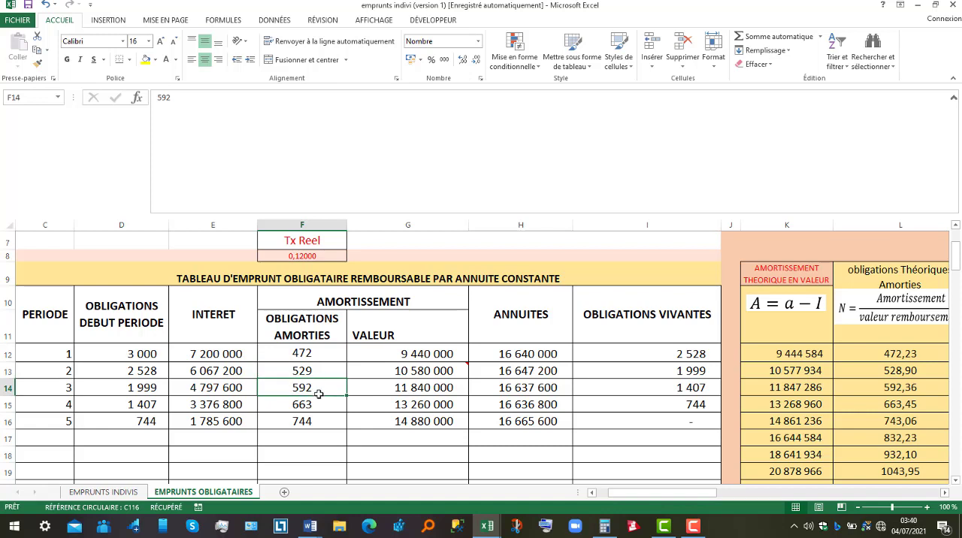
pyautogui.click(318, 403)
pyautogui.click(317, 422)
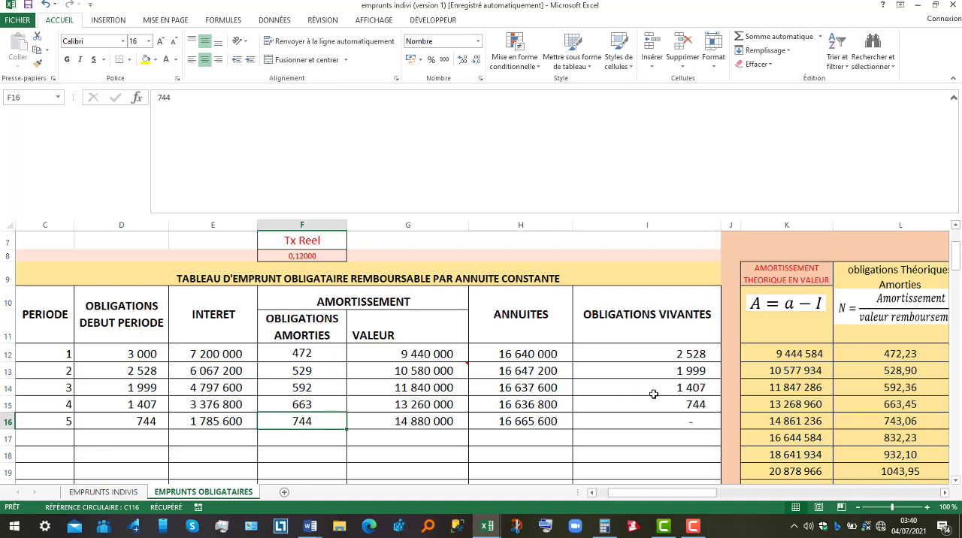
# Switch back to the emprunt obligataires Word document
pyautogui.moveTo(321, 531)
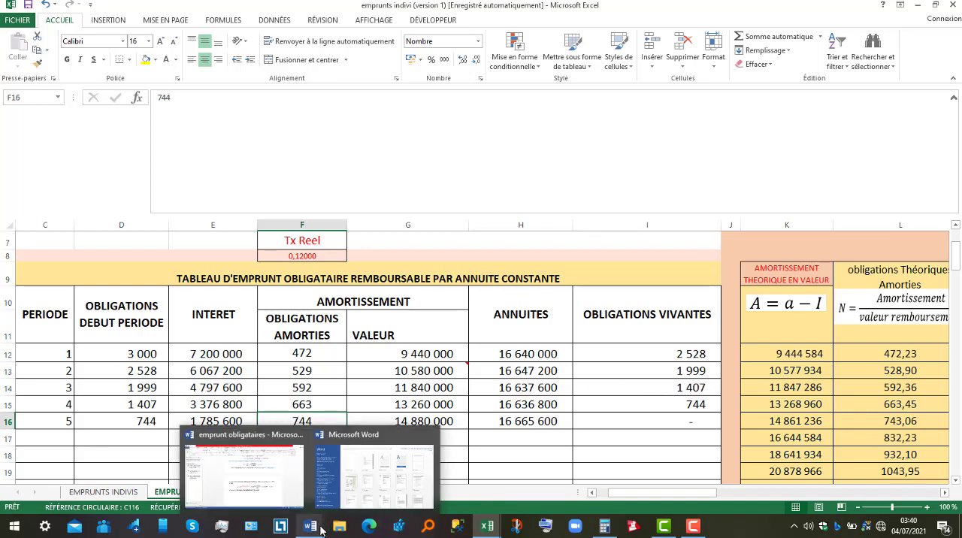
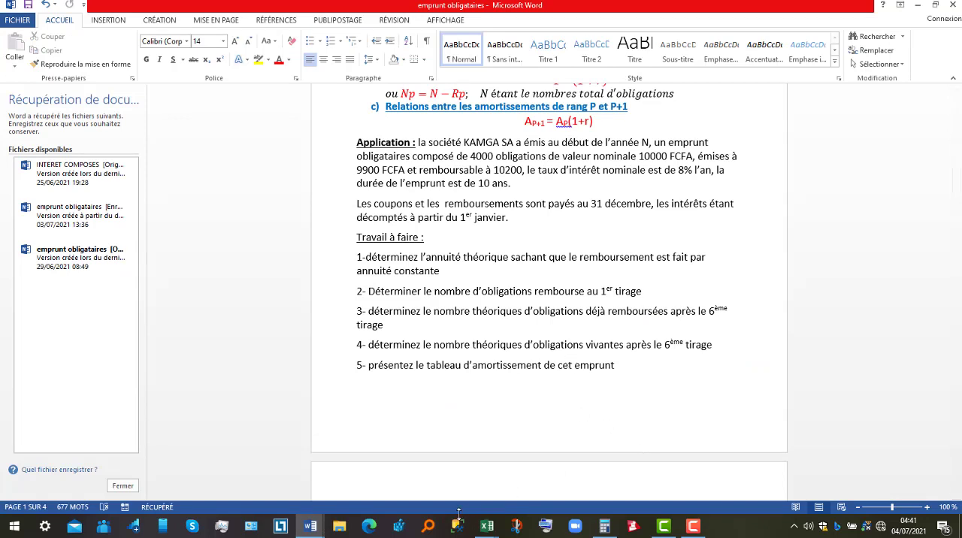
# Switch to the emprunts indivi workbook and set the bonds' issue value to 9900 and their redemption value to 10200
pyautogui.moveTo(500, 531)
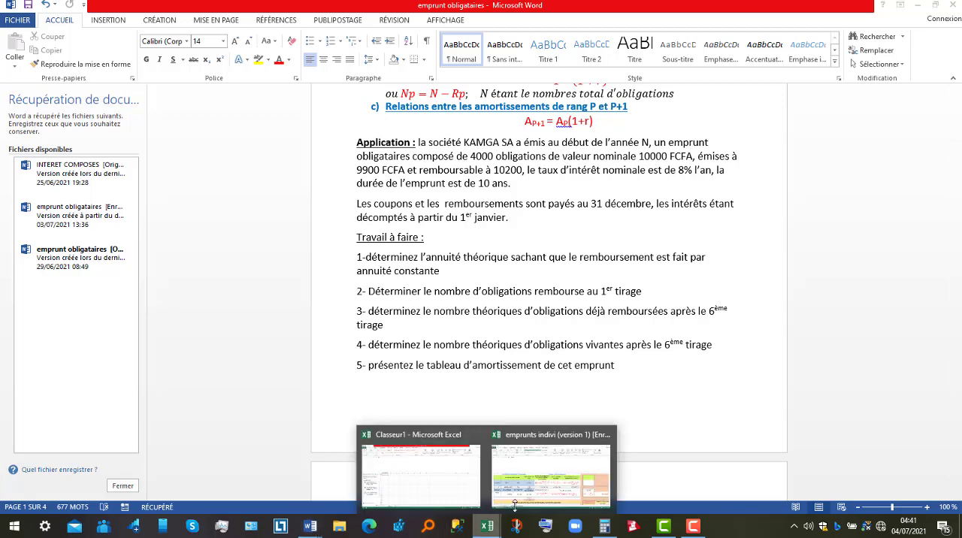
pyautogui.click(549, 469)
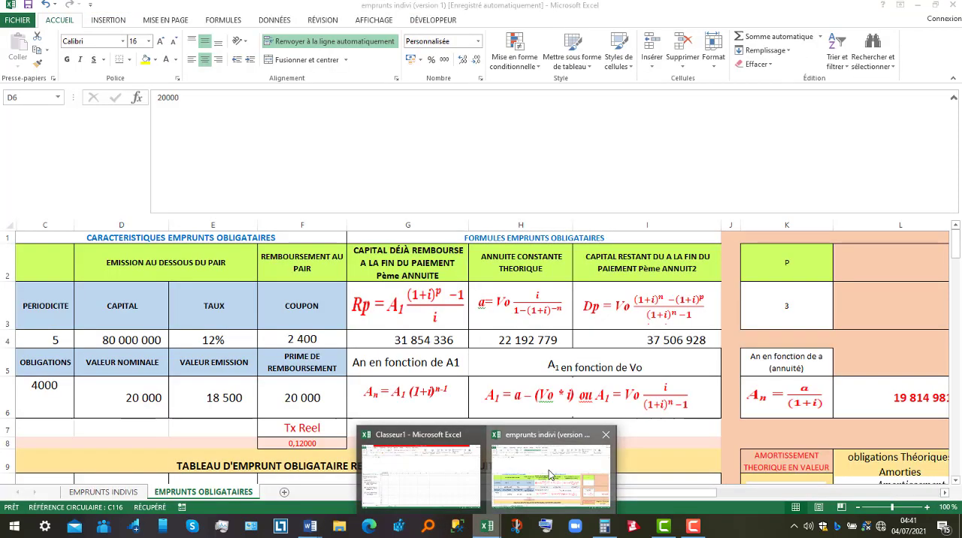
pyautogui.click(206, 395)
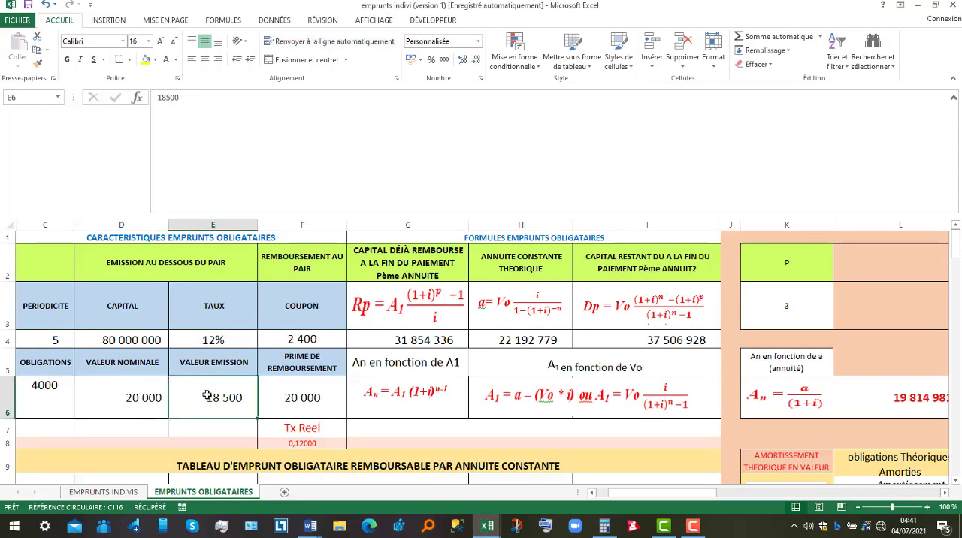
pyautogui.write('9900')
pyautogui.press('Tab')
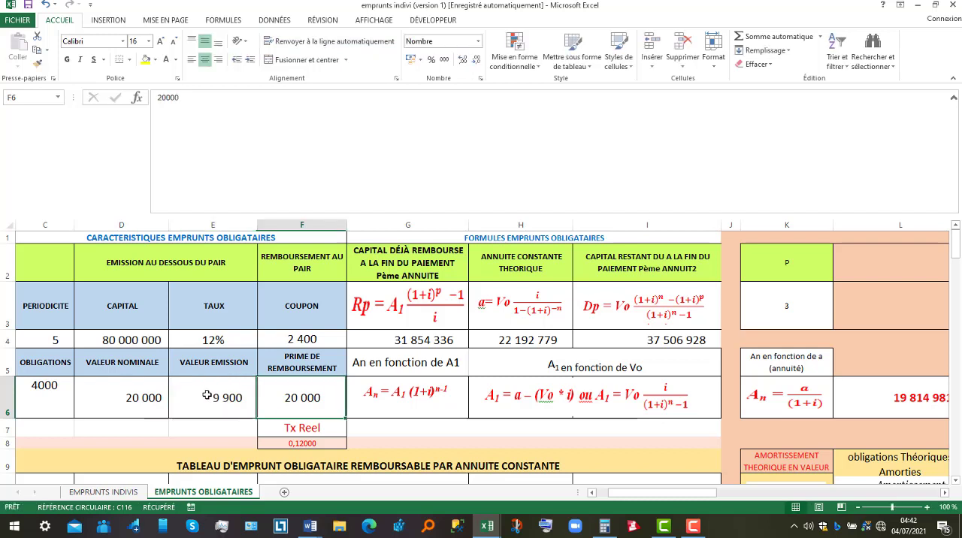
pyautogui.write('10200')
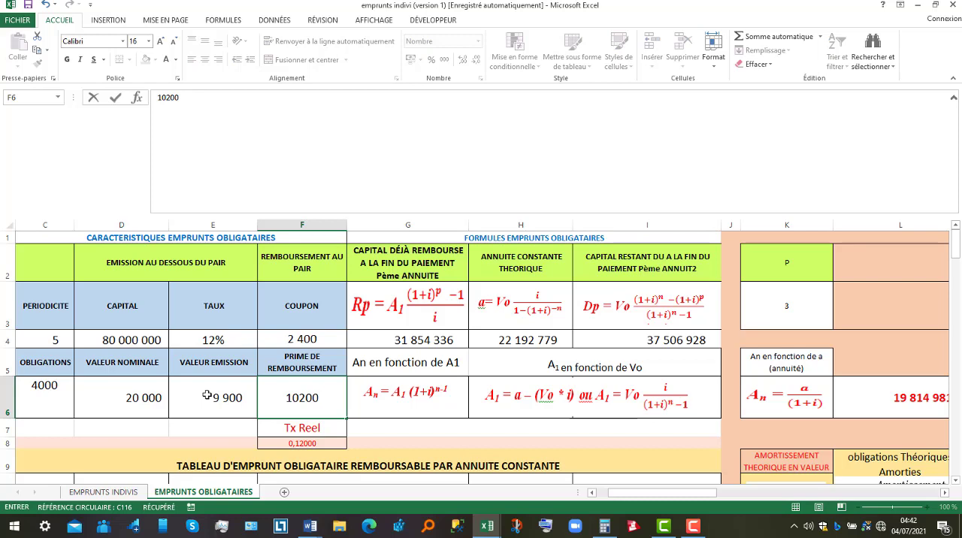
# Set the constant-annuity loan's periodicity to 10 and its interest rate to 8%
pyautogui.click(40, 342)
pyautogui.write('1')
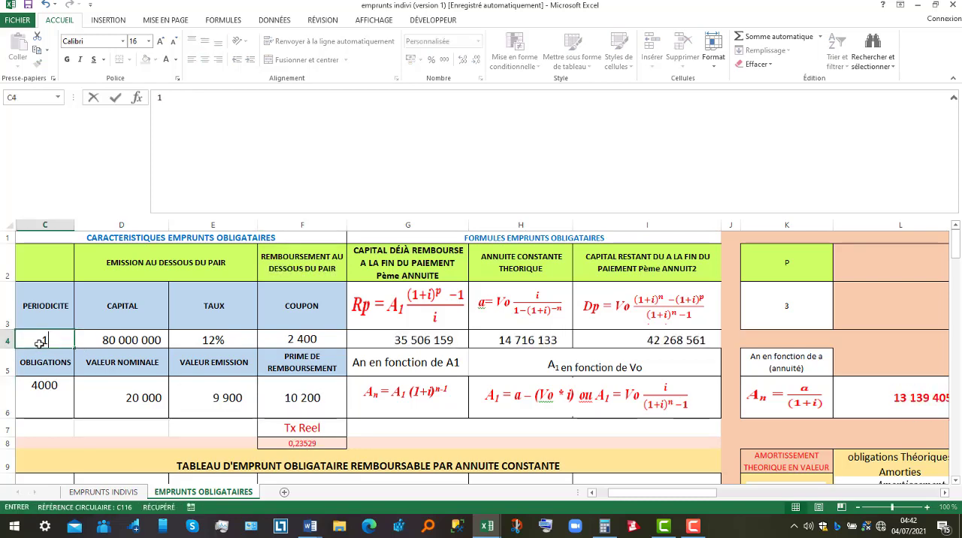
pyautogui.write('0')
pyautogui.press('Tab')
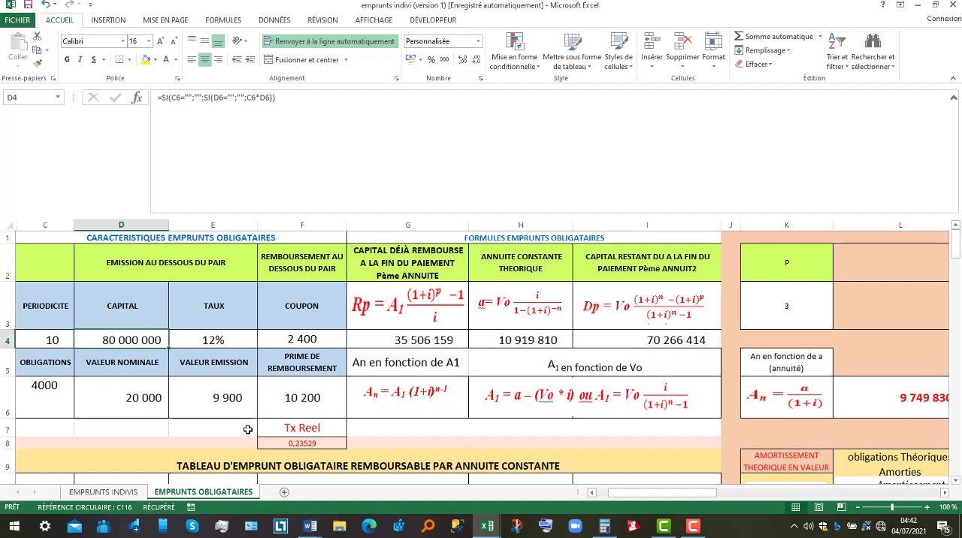
pyautogui.click(537, 339)
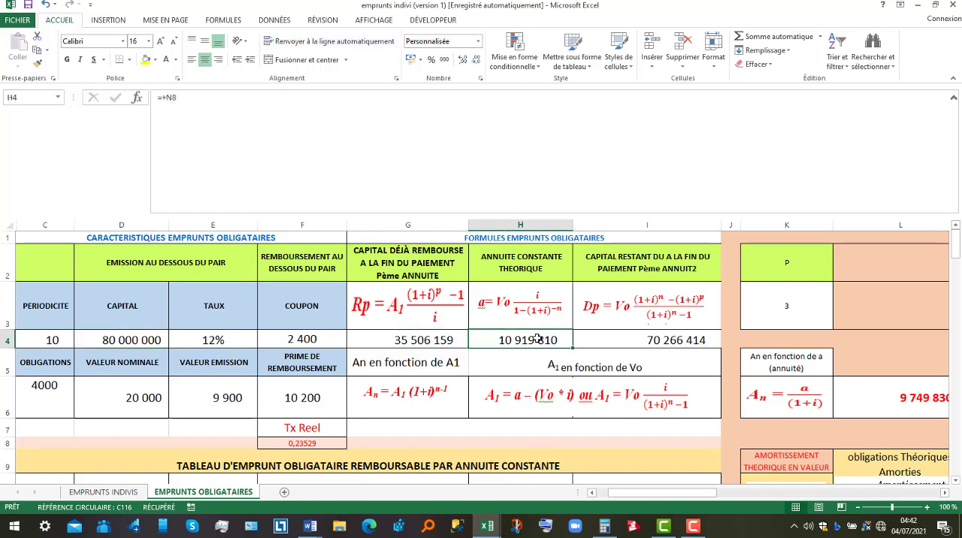
pyautogui.click(239, 337)
pyautogui.write('8')
pyautogui.press('Tab')
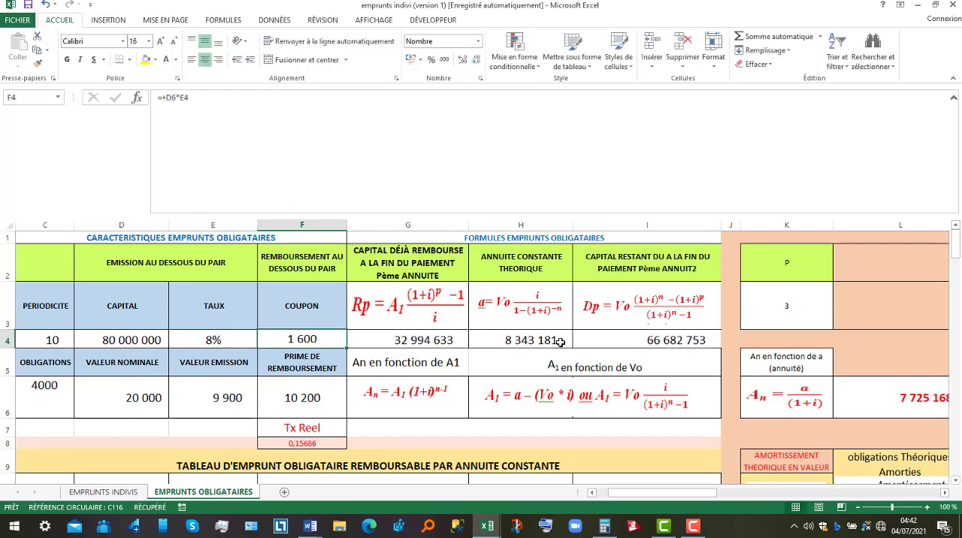
# Set the bonds' nominal value to 10000 and check the theoretical constant annuity in H4
pyautogui.click(158, 400)
pyautogui.write('10000')
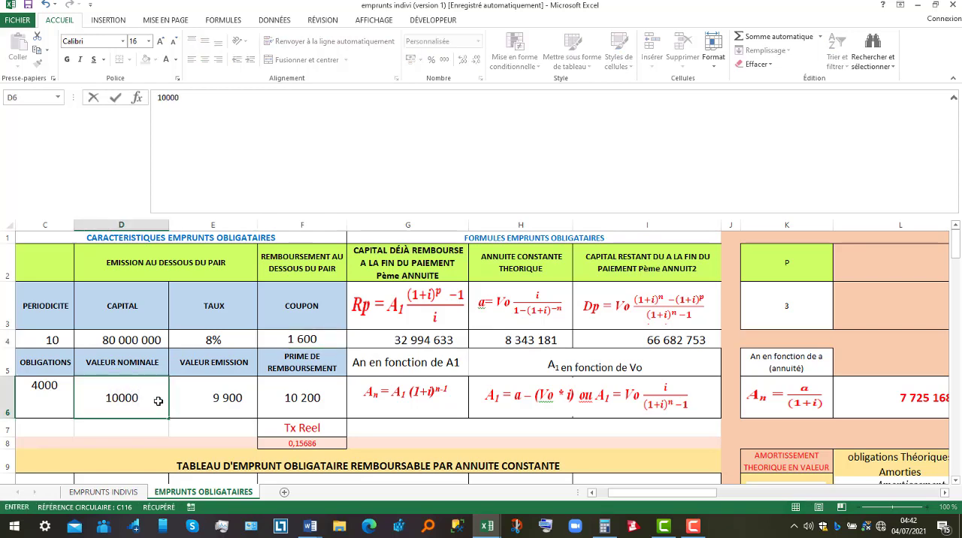
pyautogui.press('Tab')
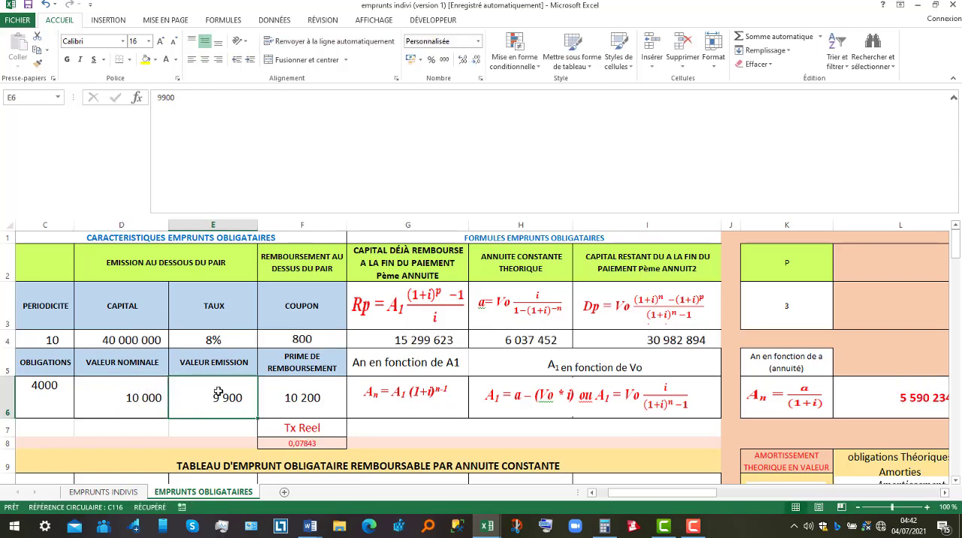
pyautogui.click(519, 339)
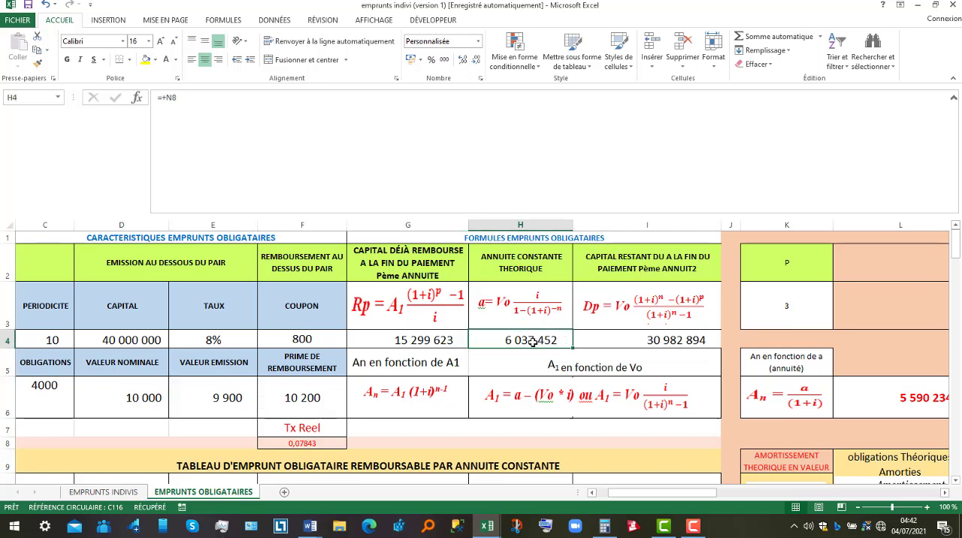
# Change the font colour of the table rows for periods 6 to 10 (C17:I21) to black
pyautogui.click(955, 481)
pyautogui.click(955, 481)
pyautogui.click(955, 481)
pyautogui.click(955, 481)
pyautogui.click(955, 481)
pyautogui.click(955, 481)
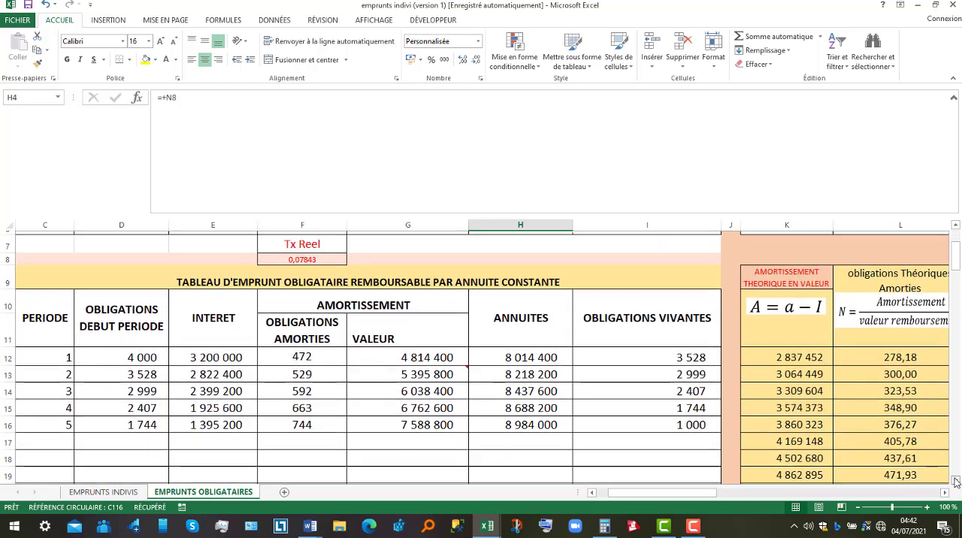
pyautogui.click(955, 481)
pyautogui.click(956, 481)
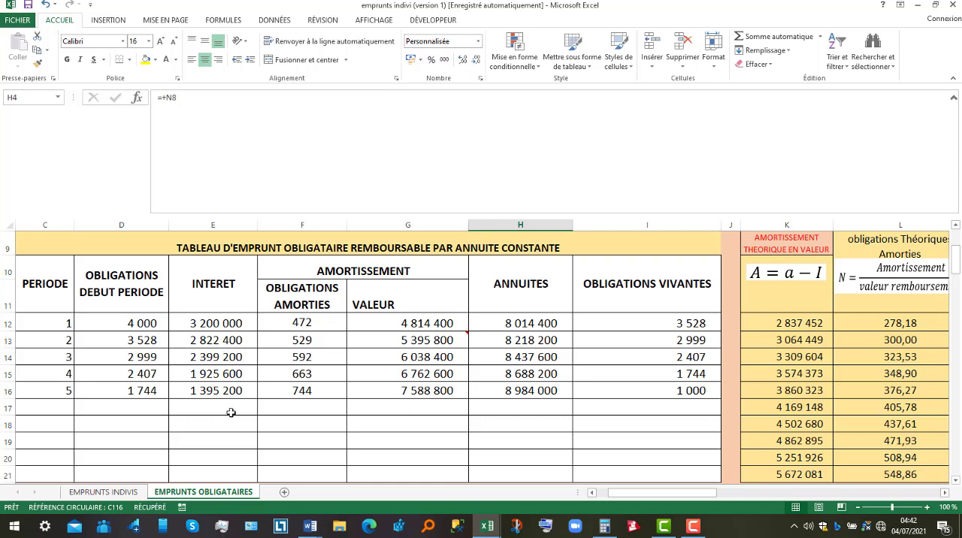
pyautogui.moveTo(48, 411); pyautogui.dragTo(683, 353)
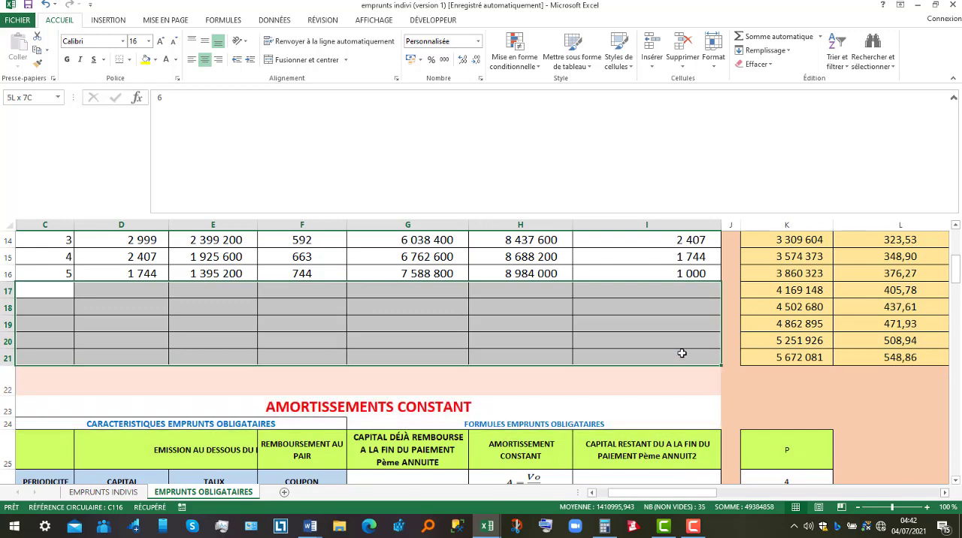
pyautogui.click(175, 60)
pyautogui.click(179, 79)
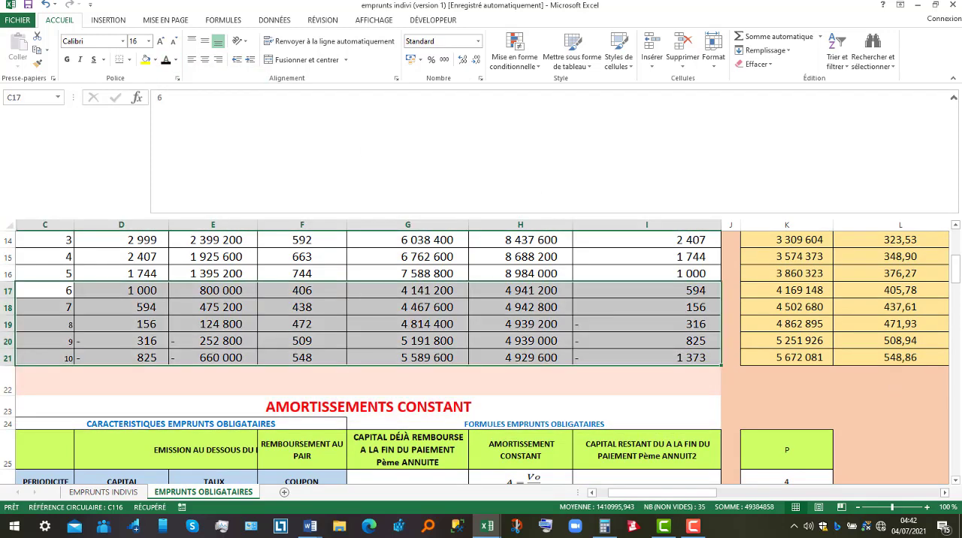
# Examine the theoretical amortization formula in K12 and trace its references to the annuity and the first interest amount
pyautogui.moveTo(956, 269); pyautogui.dragTo(957, 262)
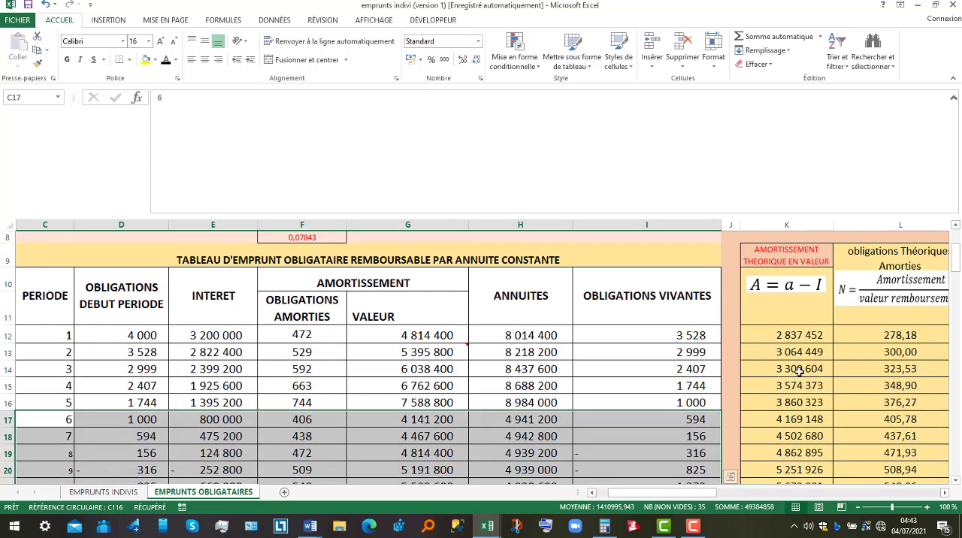
pyautogui.click(791, 338)
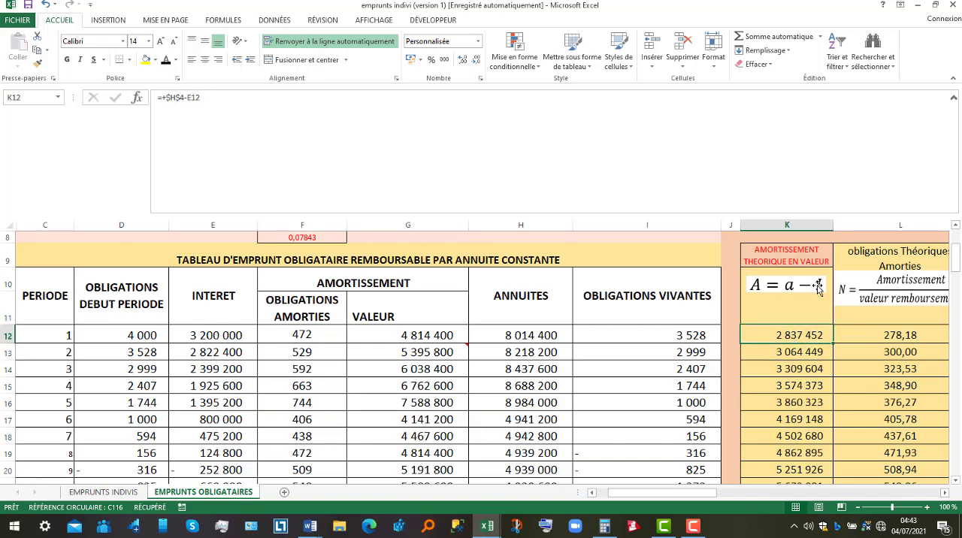
pyautogui.doubleClick(794, 334)
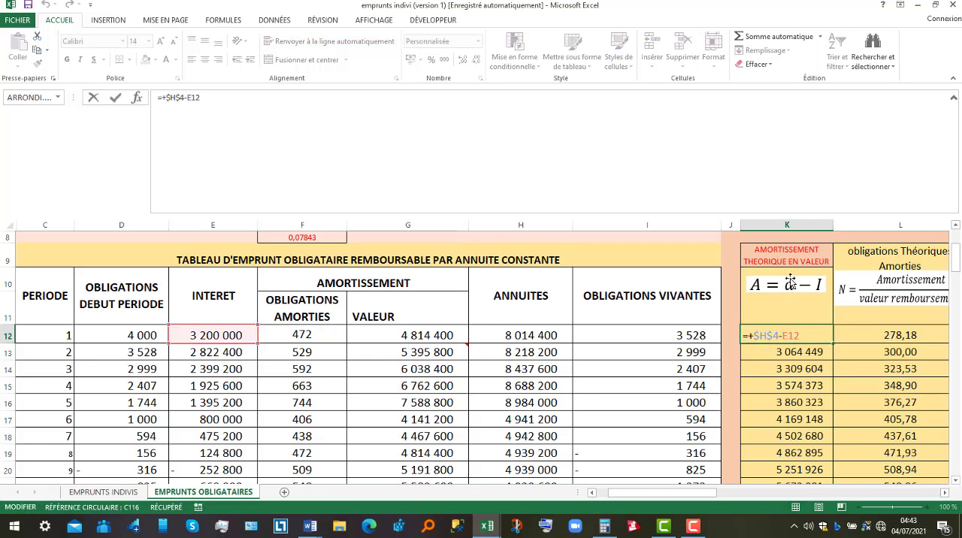
pyautogui.moveTo(956, 264); pyautogui.dragTo(956, 261)
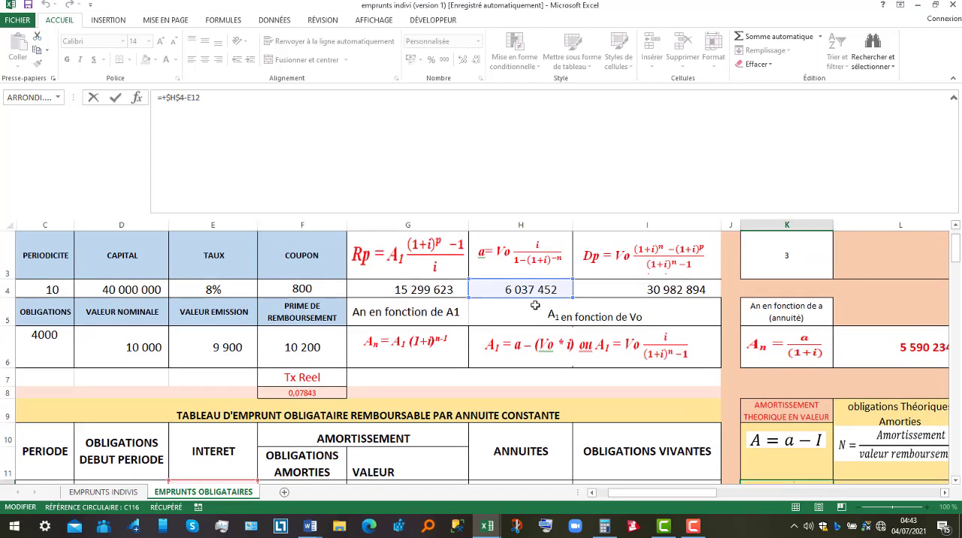
pyautogui.moveTo(955, 244); pyautogui.dragTo(957, 250)
pyautogui.press('Return')
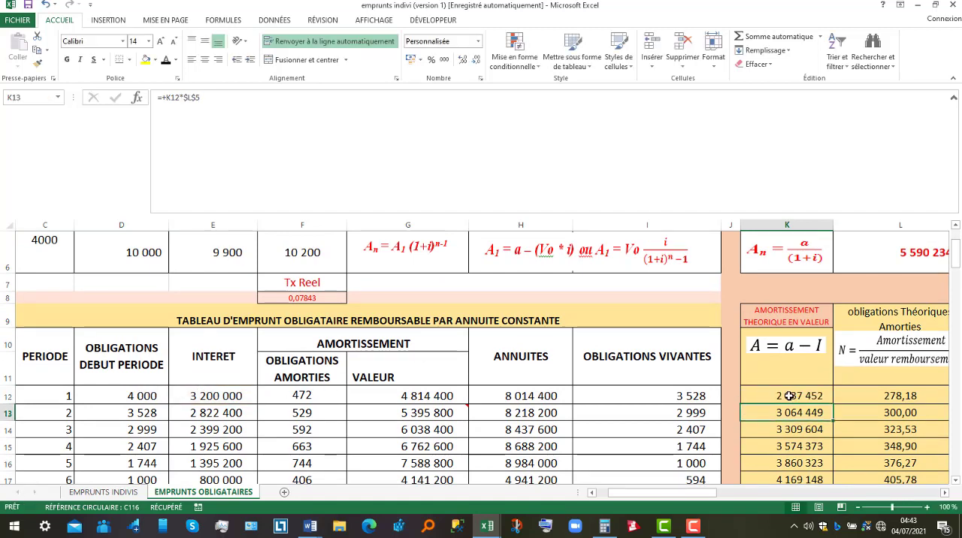
# Review the annuity in H4, the period 1 interest in E12, and the theoretical amortizations in K12 and K13
pyautogui.click(954, 227)
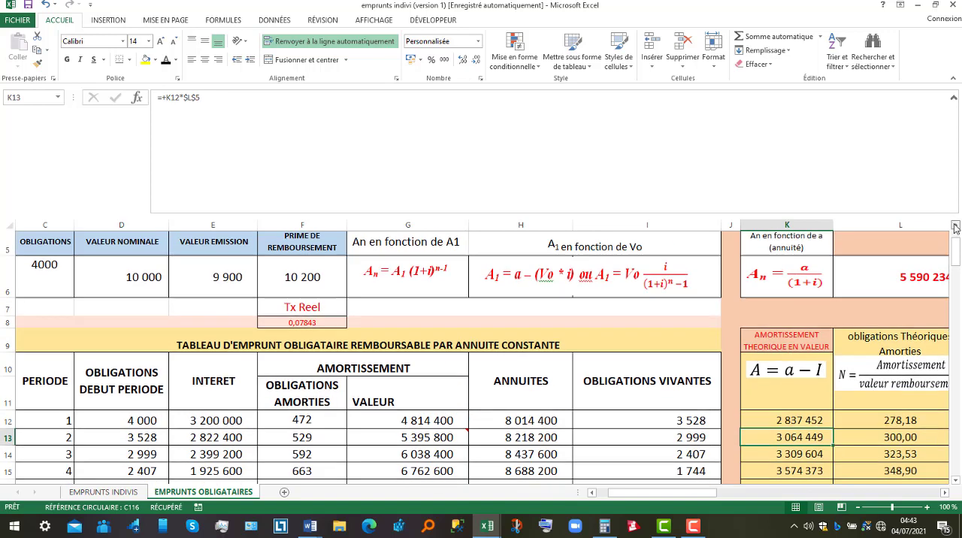
pyautogui.click(955, 227)
pyautogui.click(527, 241)
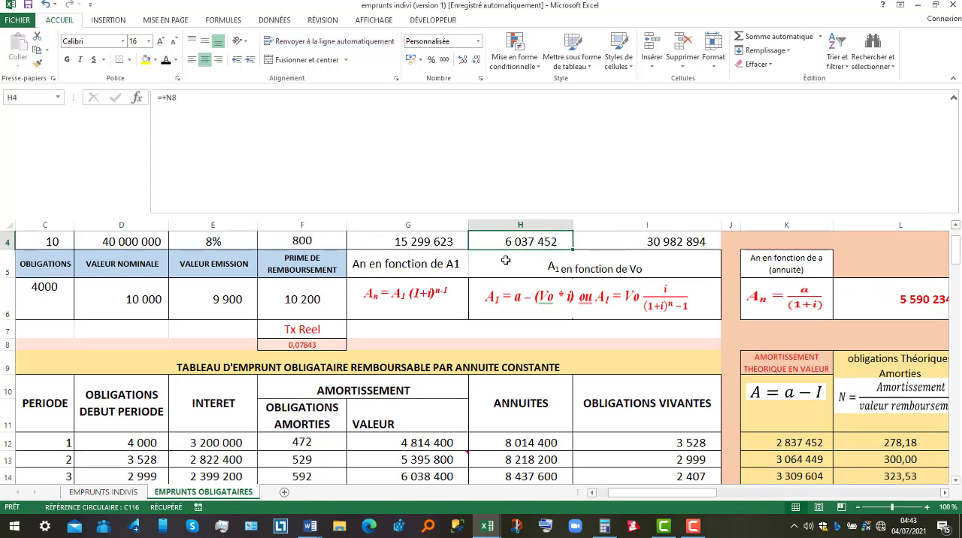
pyautogui.click(205, 443)
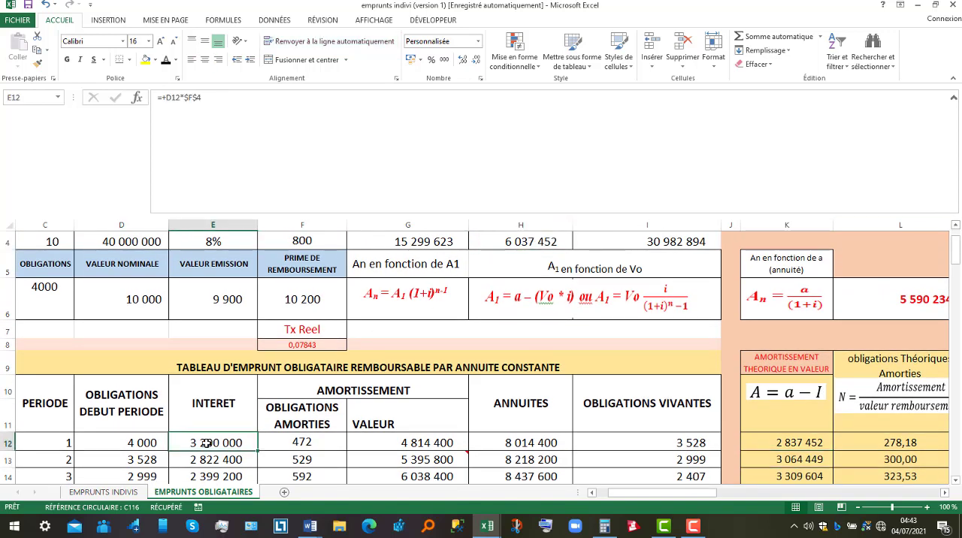
pyautogui.click(782, 445)
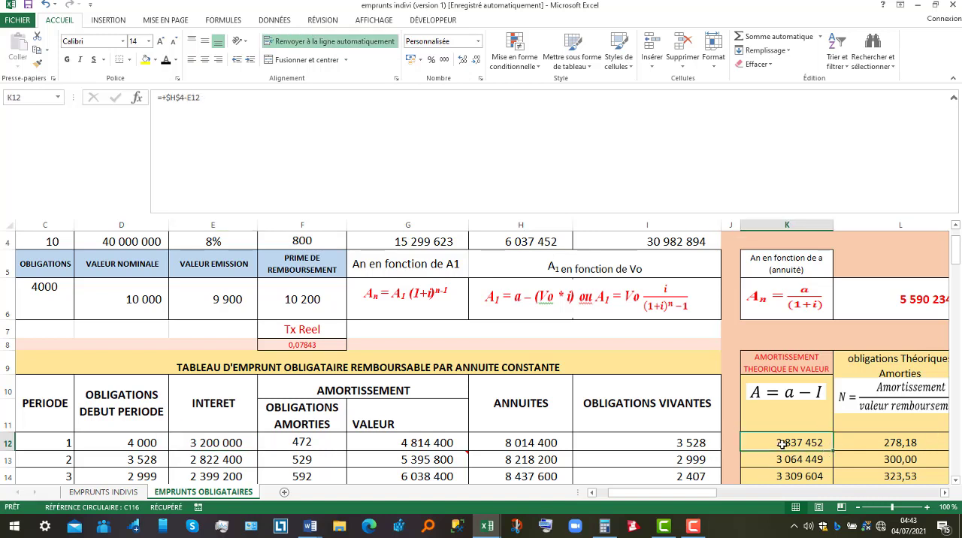
pyautogui.press('Down')
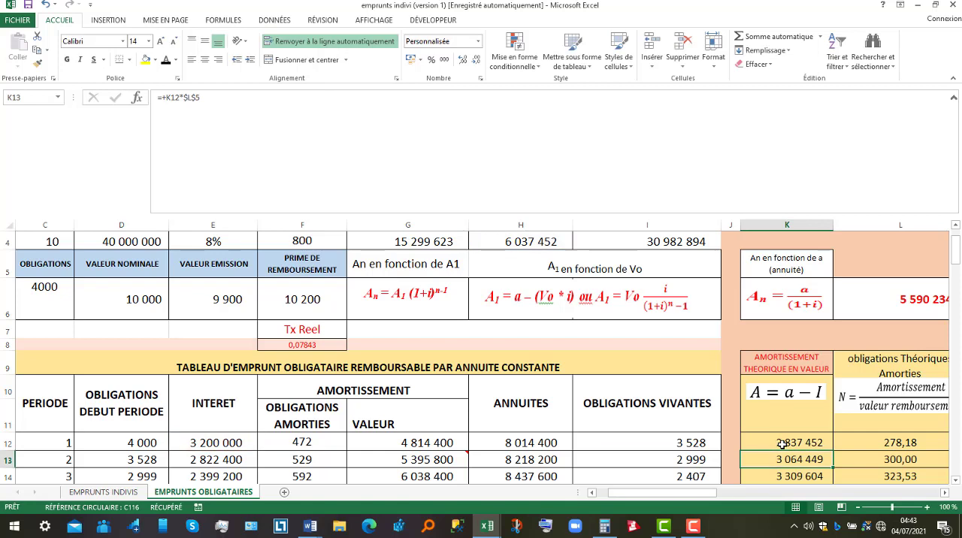
# Explain the period 1 interest in E12 from the opening bonds in D12, and return to the theoretical amortization in K12
pyautogui.click(205, 442)
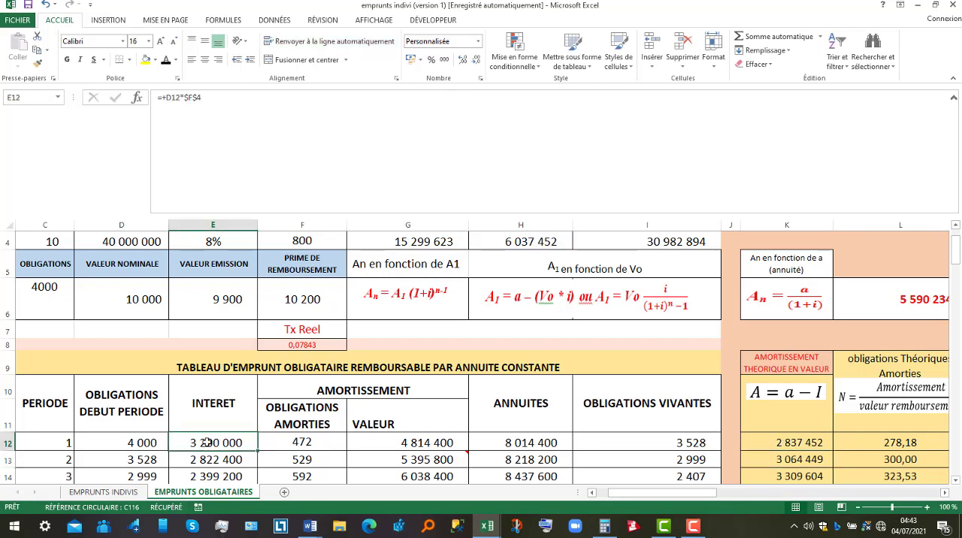
pyautogui.click(140, 442)
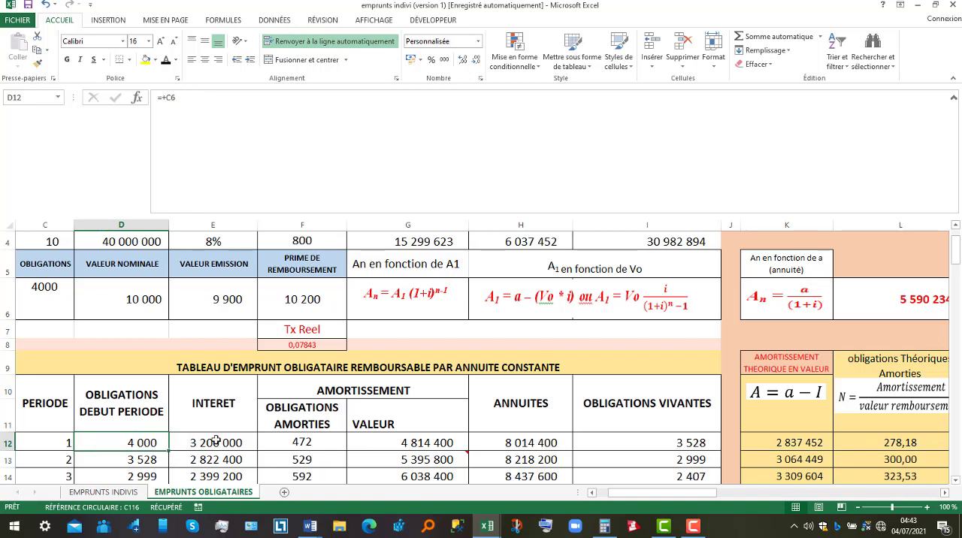
pyautogui.click(215, 442)
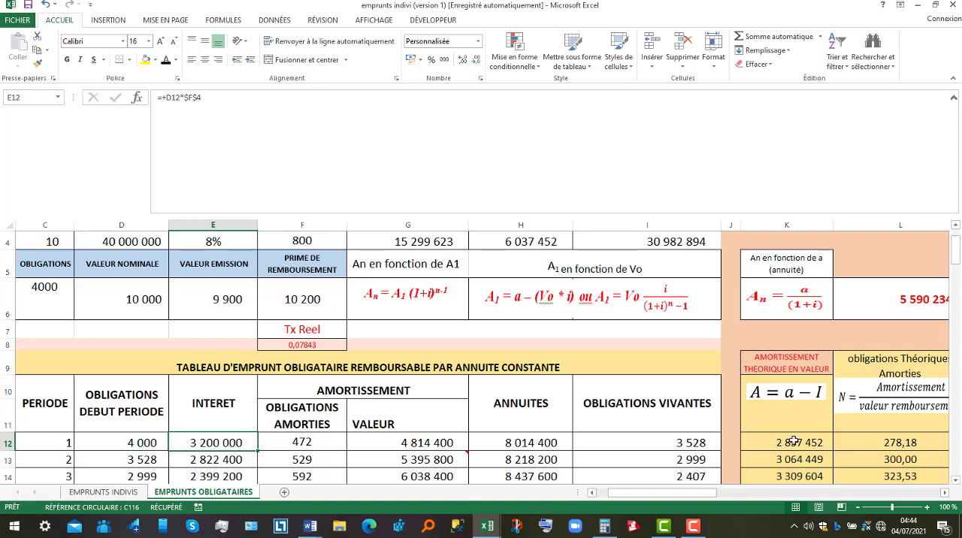
pyautogui.click(793, 442)
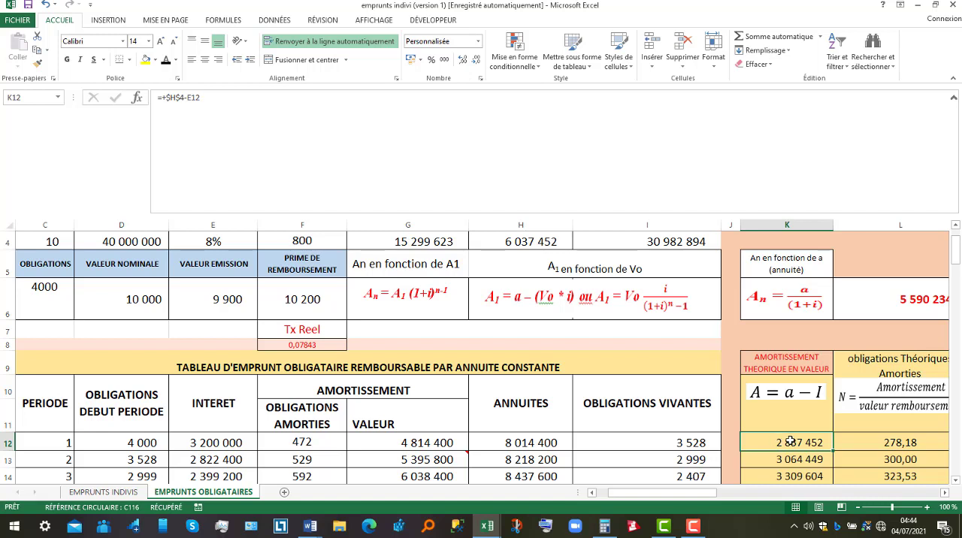
# Examine the formula in L12 that divides the period 1 theoretical amortization by the redemption value, and the formula in L13
pyautogui.click(897, 444)
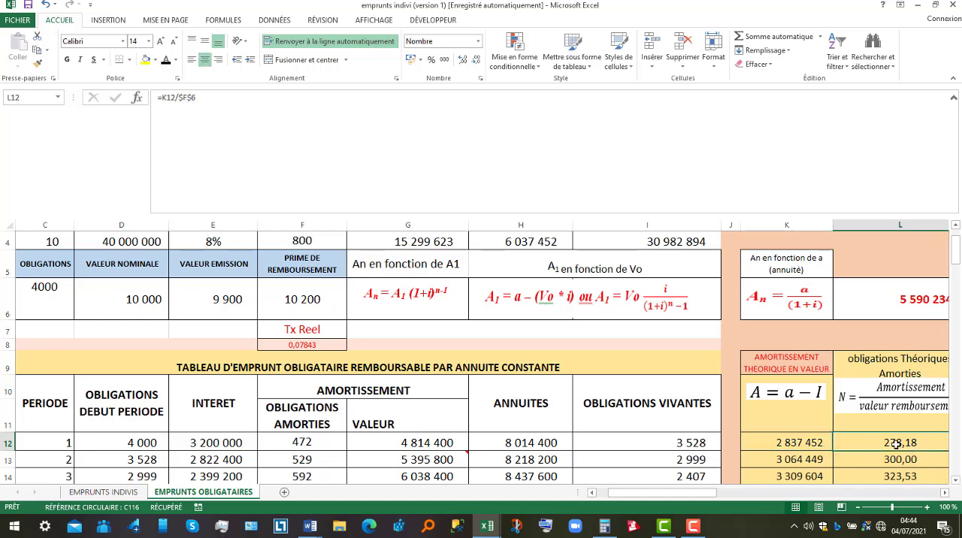
pyautogui.click(944, 492)
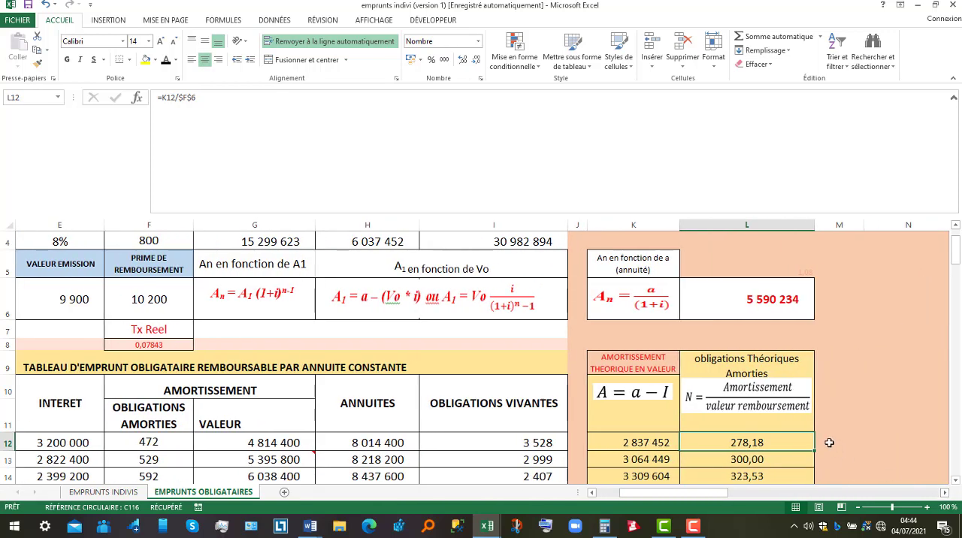
pyautogui.doubleClick(773, 442)
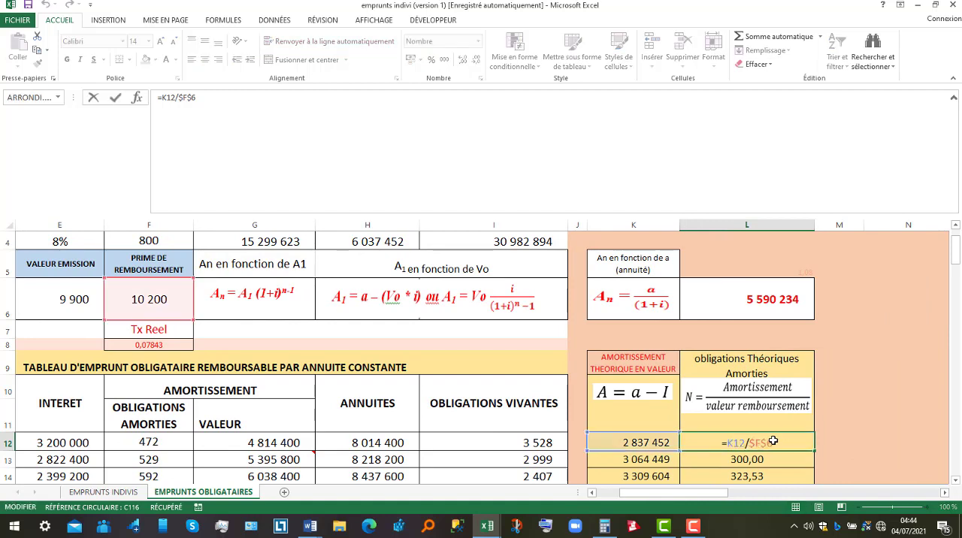
pyautogui.press('Return')
pyautogui.doubleClick(773, 441)
pyautogui.press('Return')
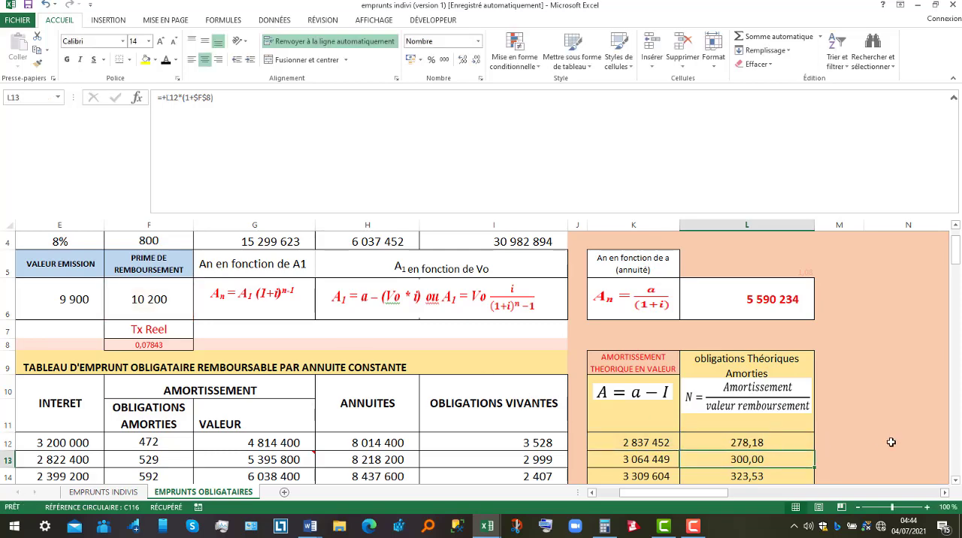
pyautogui.click(955, 480)
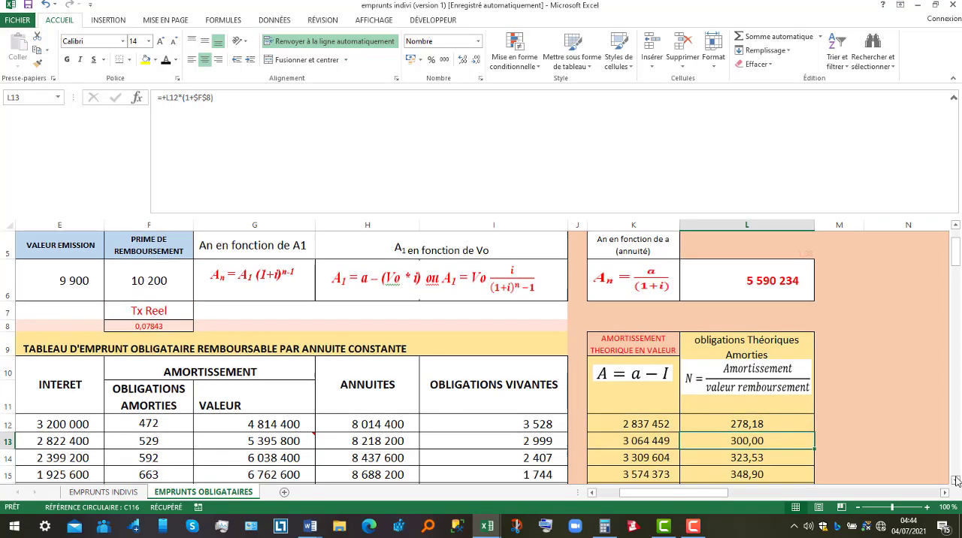
# Clear the redeemed bonds of all ten periods in F12:F21 of the constant annuity table
pyautogui.click(955, 479)
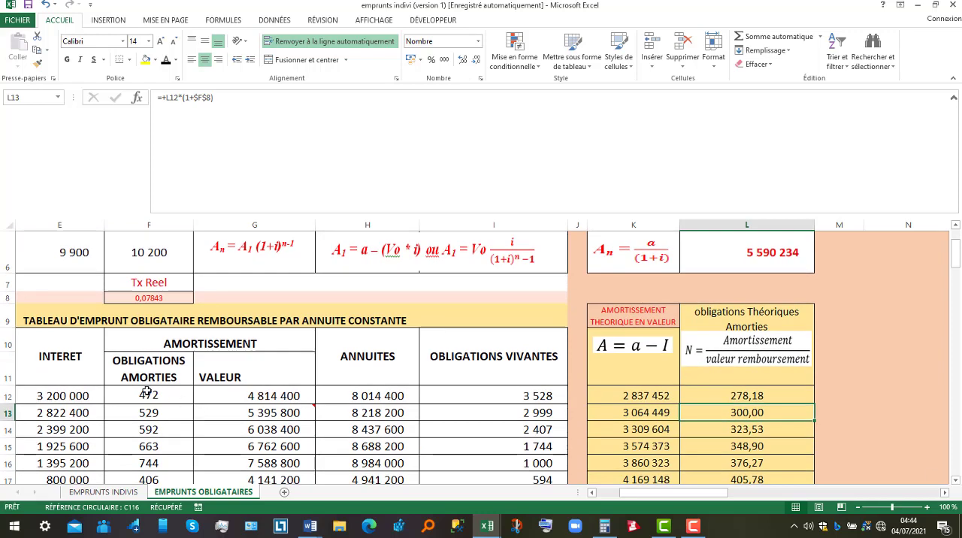
pyautogui.moveTo(147, 392); pyautogui.dragTo(150, 481)
pyautogui.rightClick(156, 447)
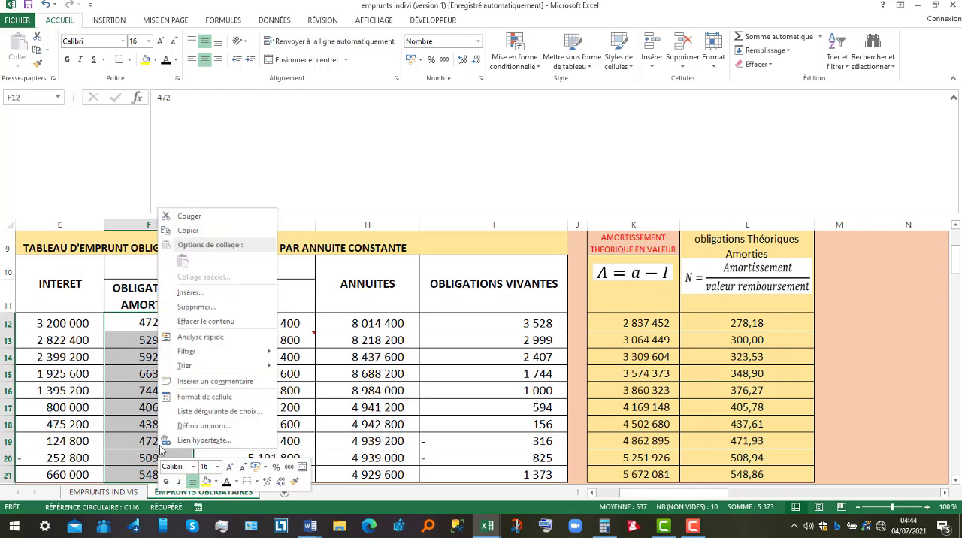
pyautogui.click(203, 323)
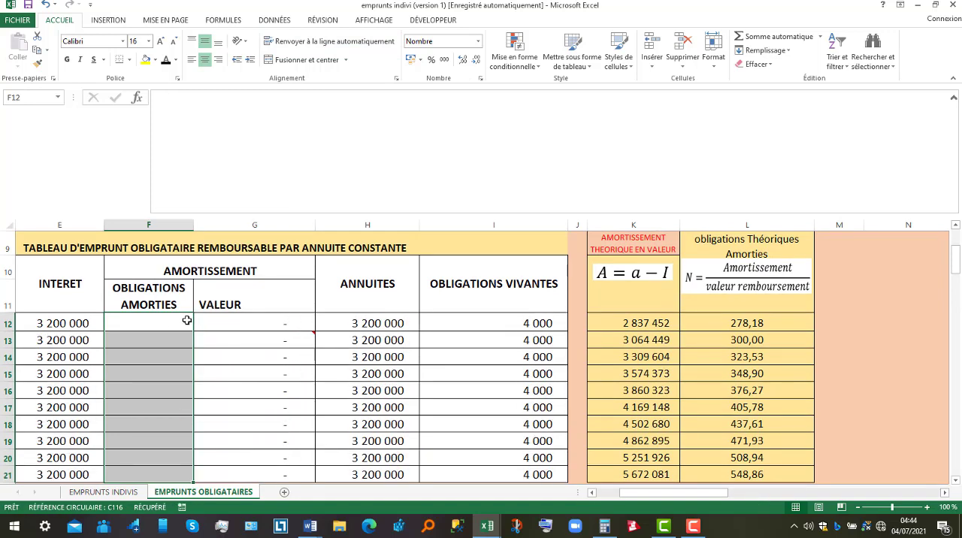
# Enter 278 as the period 1 redeemed bonds in F12
pyautogui.click(150, 322)
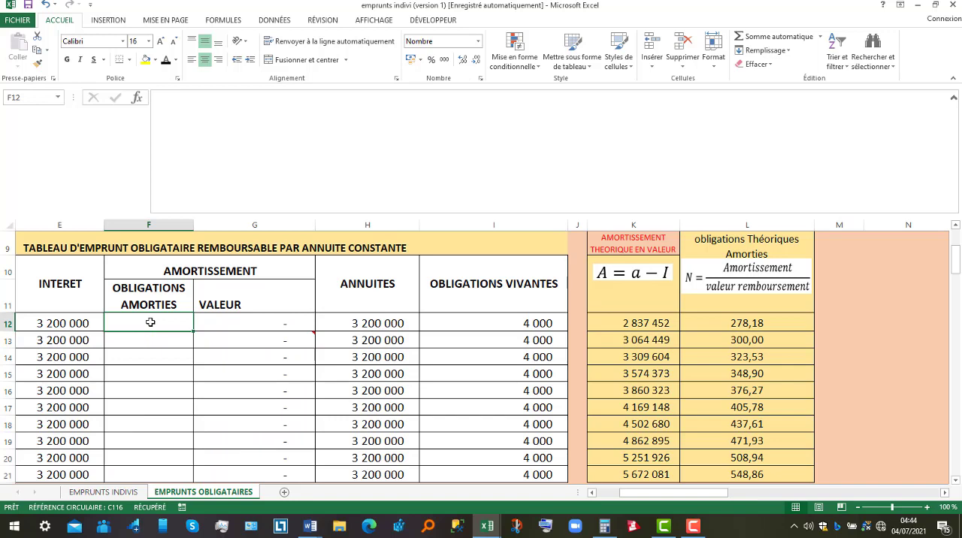
pyautogui.write('278')
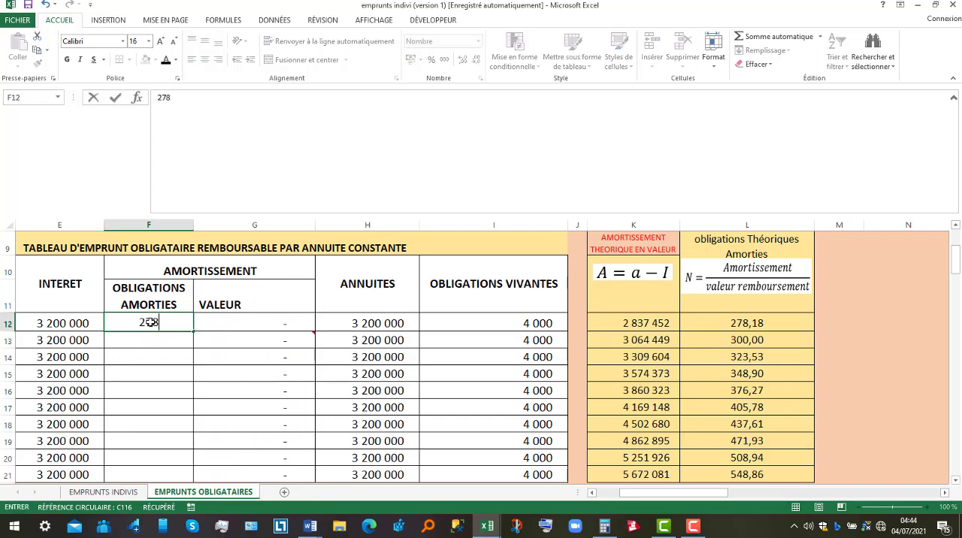
pyautogui.press('Return')
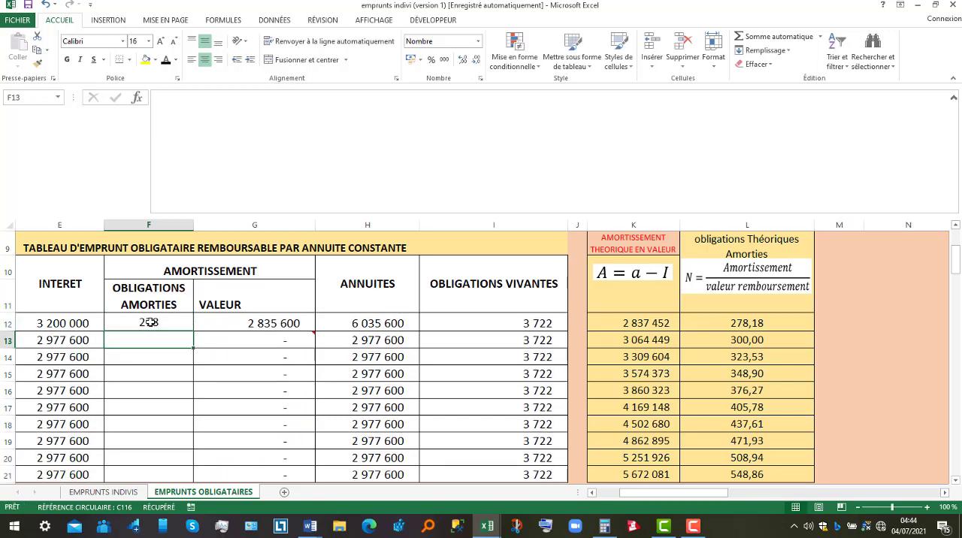
# Examine the theoretical redeemed bonds formulas in L12, L13 and L14, tracing the references used in L13
pyautogui.click(755, 323)
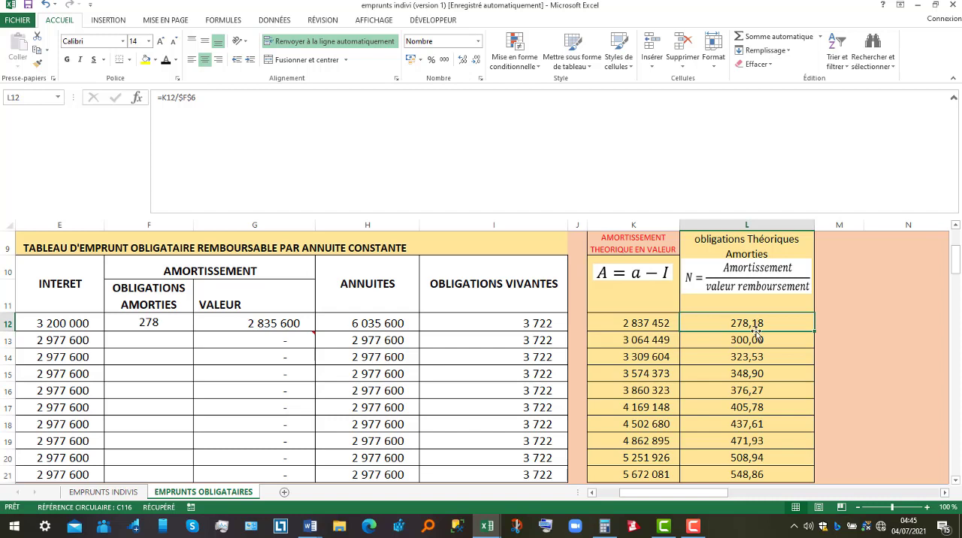
pyautogui.click(751, 336)
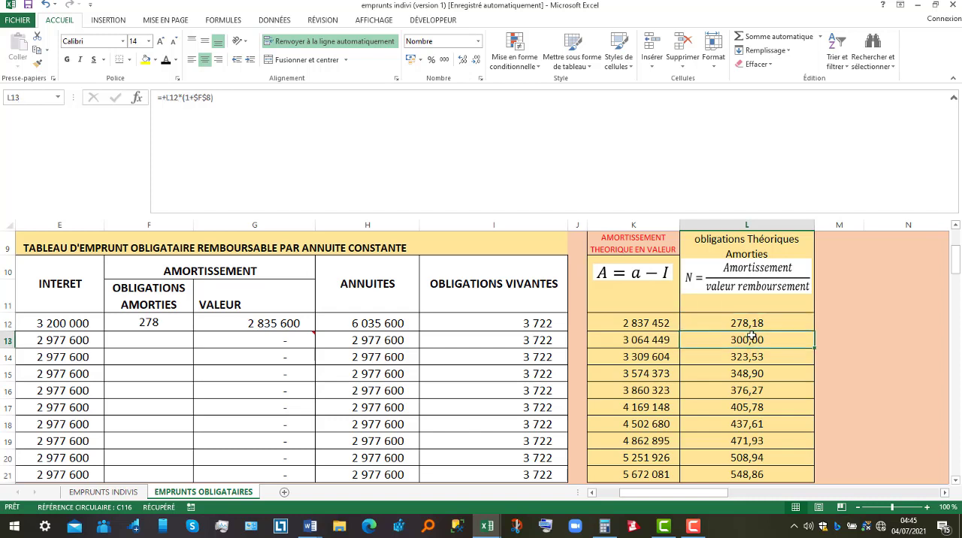
pyautogui.click(751, 359)
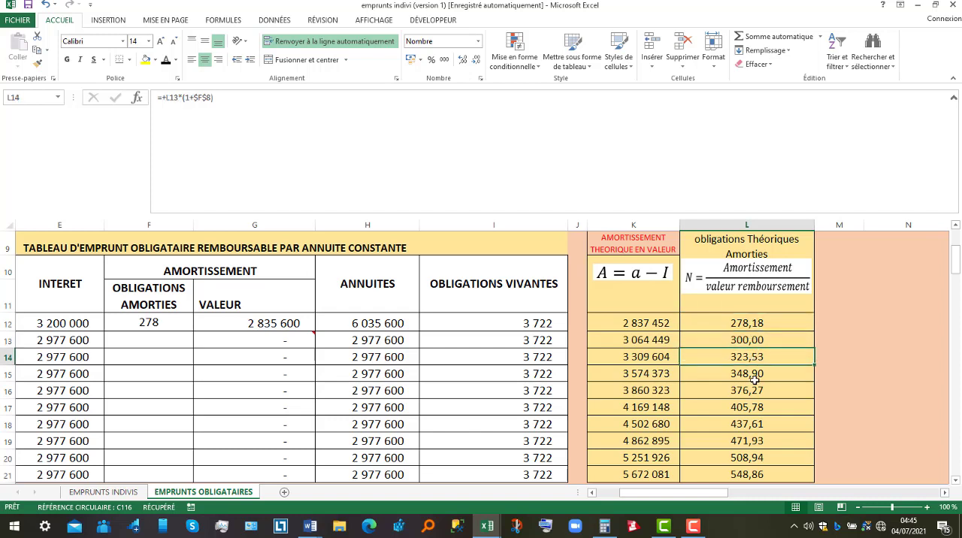
pyautogui.doubleClick(754, 340)
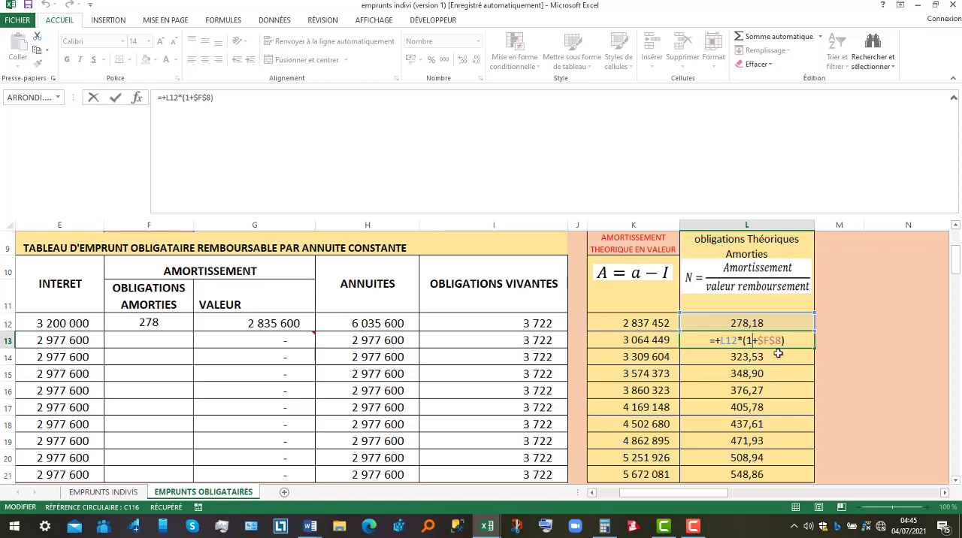
pyautogui.press('Return')
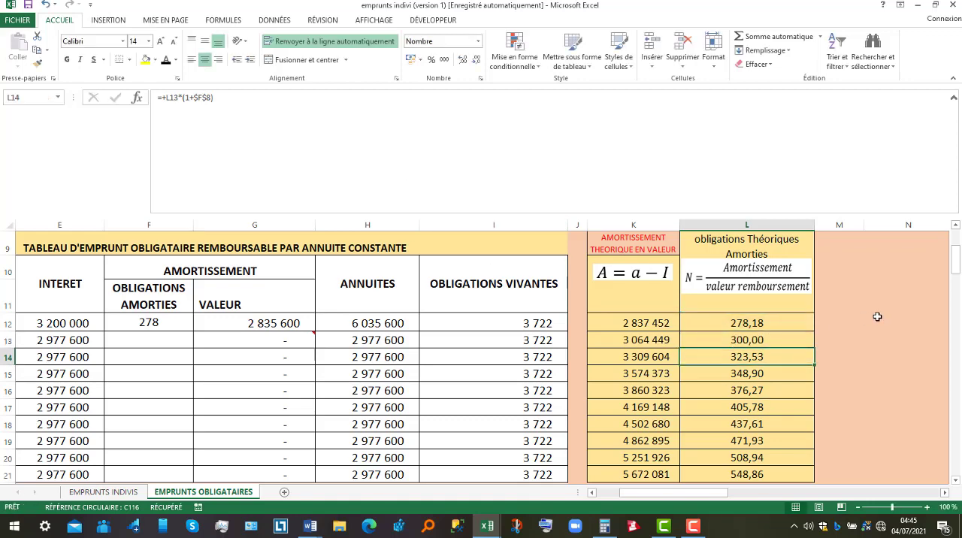
# Examine the real rate formula in F8 and trace its references to the coupon and the redemption value
pyautogui.click(955, 225)
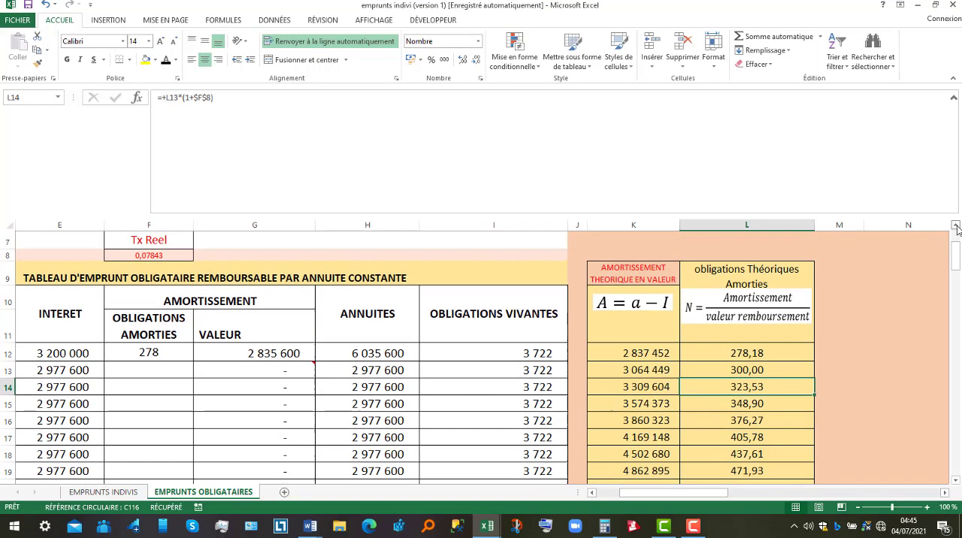
pyautogui.click(955, 227)
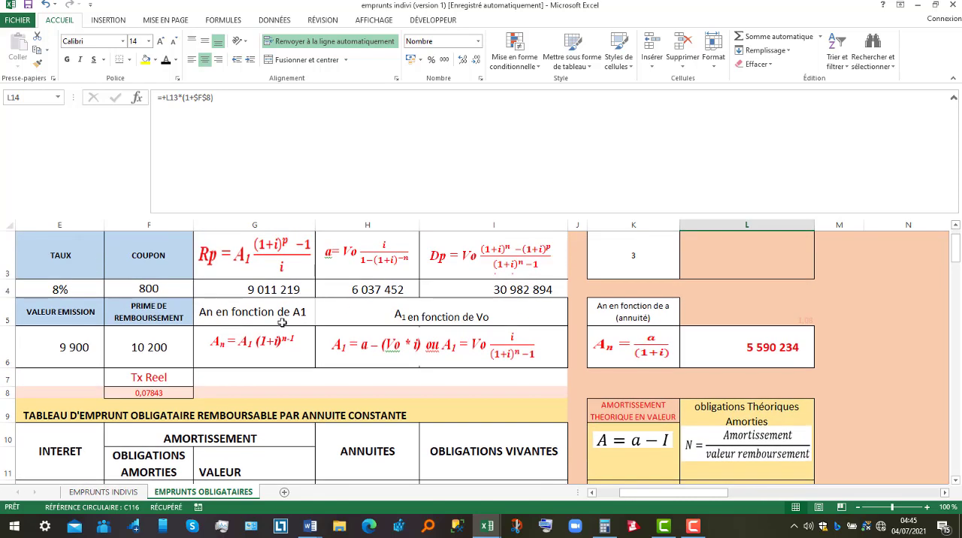
pyautogui.click(143, 393)
pyautogui.doubleClick(144, 392)
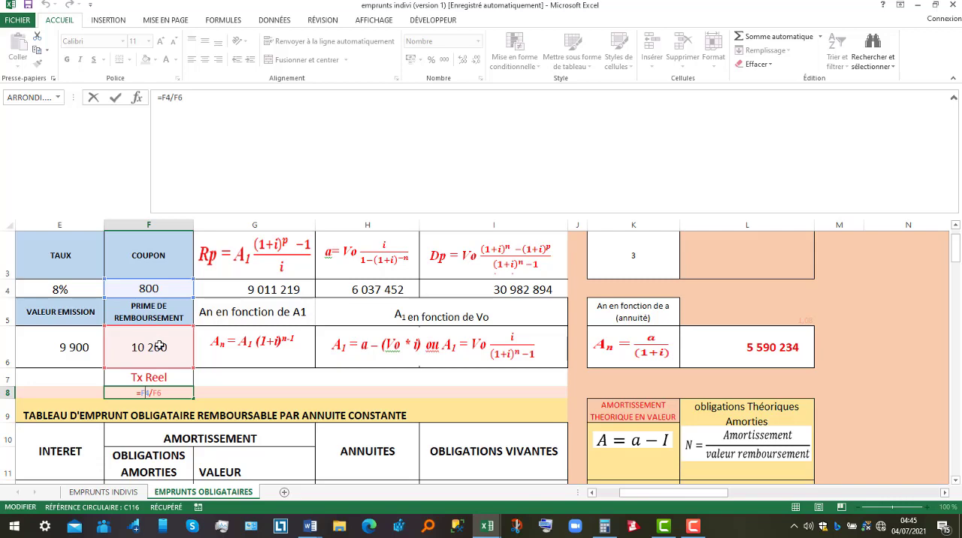
pyautogui.press('Return')
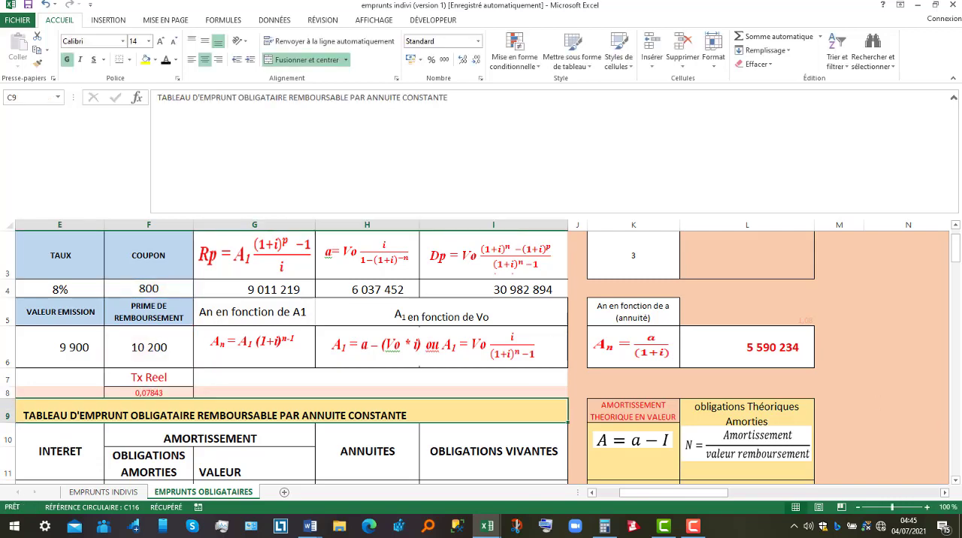
# Enter 300 as the period 2 redeemed bonds in F13
pyautogui.click(954, 479)
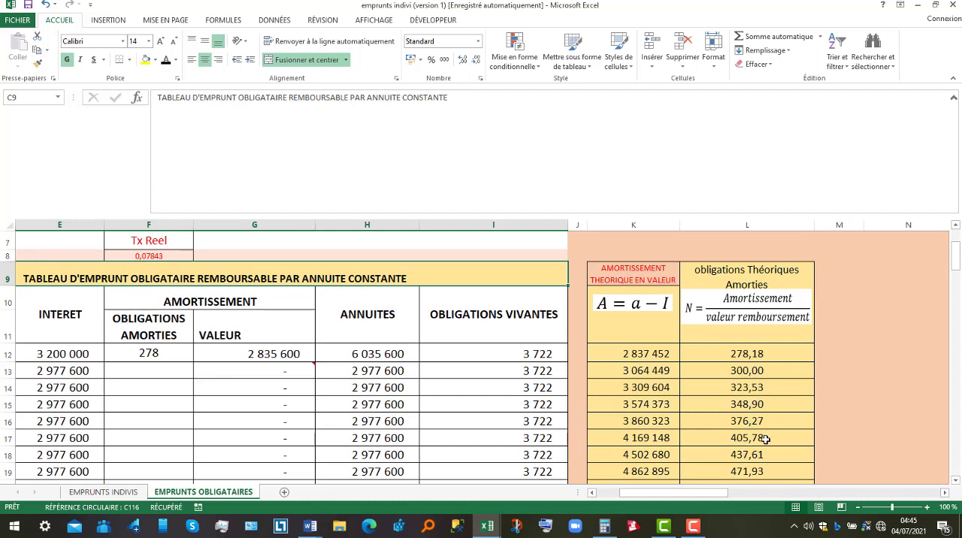
pyautogui.click(139, 369)
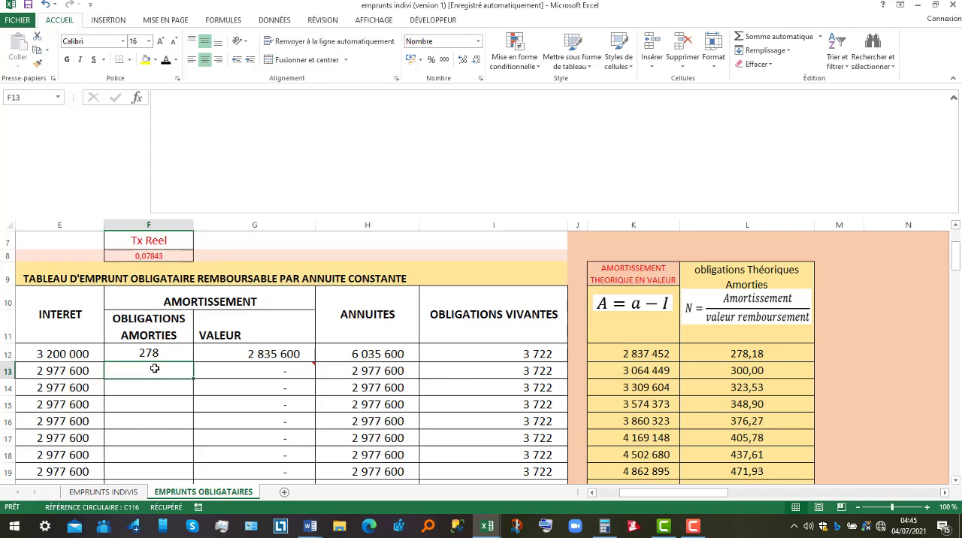
pyautogui.write('300')
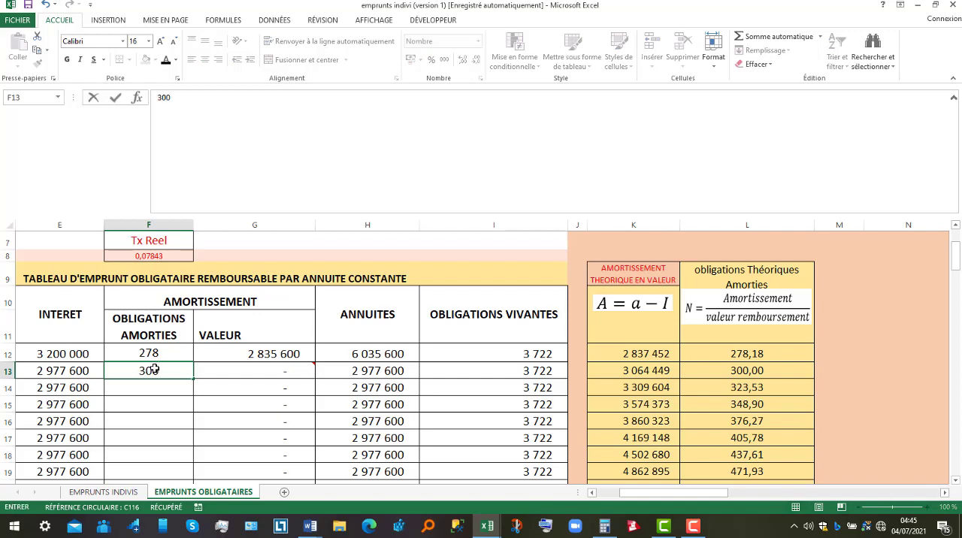
pyautogui.press('Return')
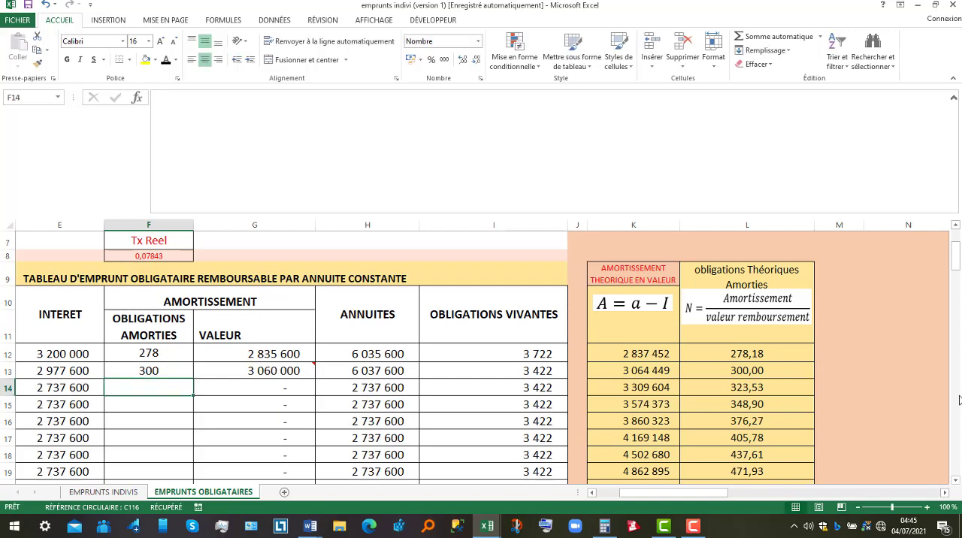
# Round the theoretical redeemed bonds for periods 3 and 4, entering 324 in F14 and 349 in F15
pyautogui.click(775, 386)
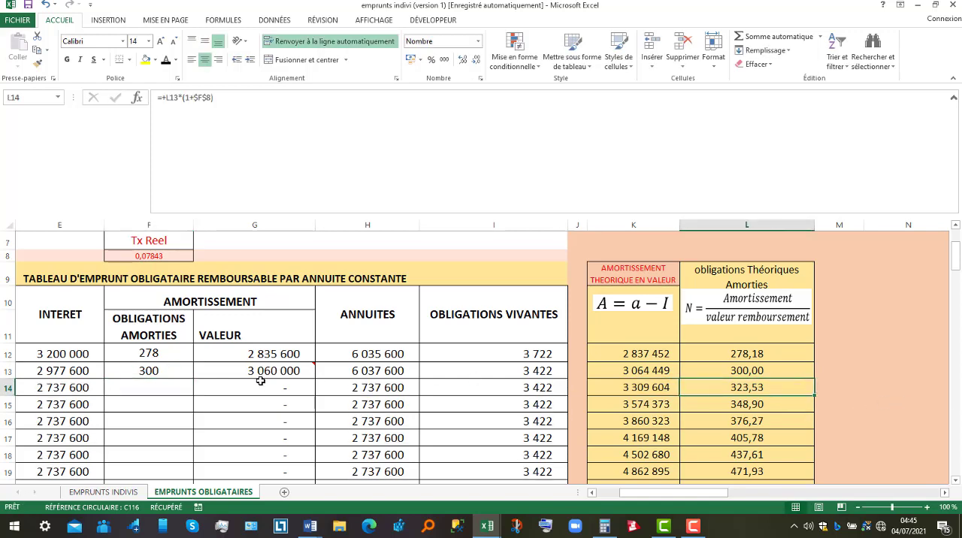
pyautogui.click(157, 387)
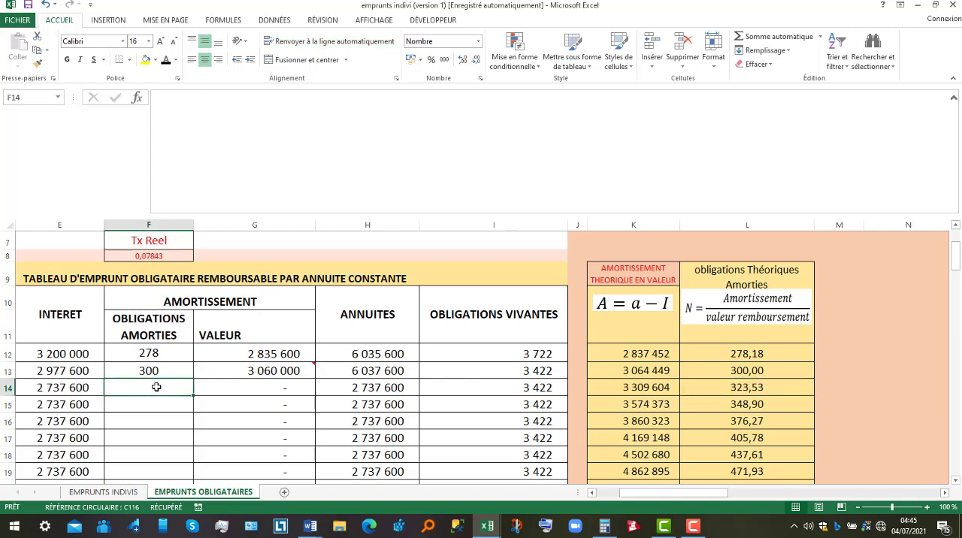
pyautogui.write('324')
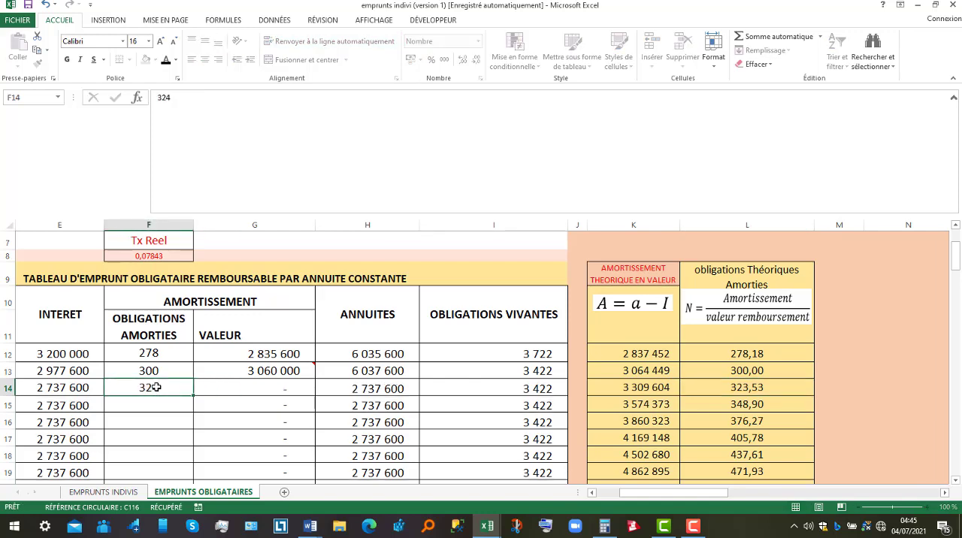
pyautogui.press('Return')
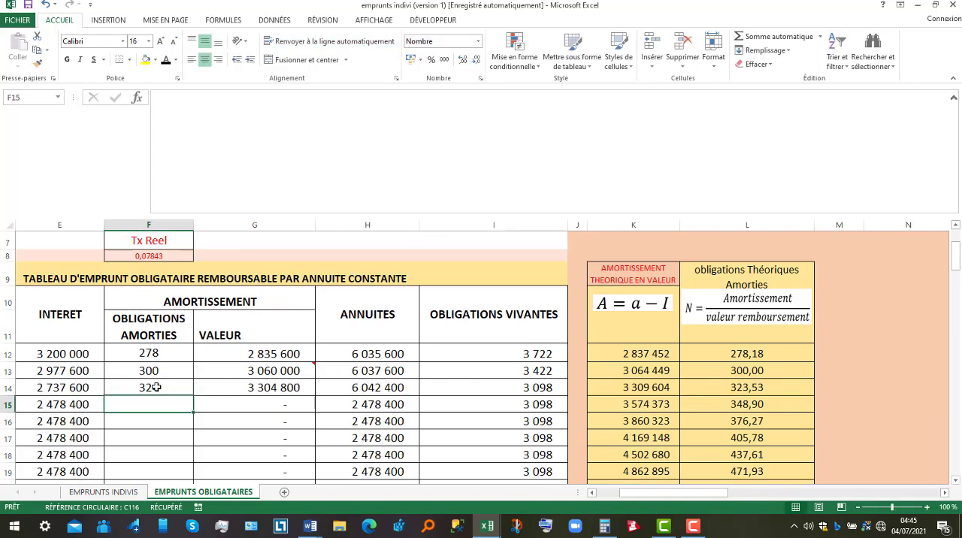
pyautogui.write('349')
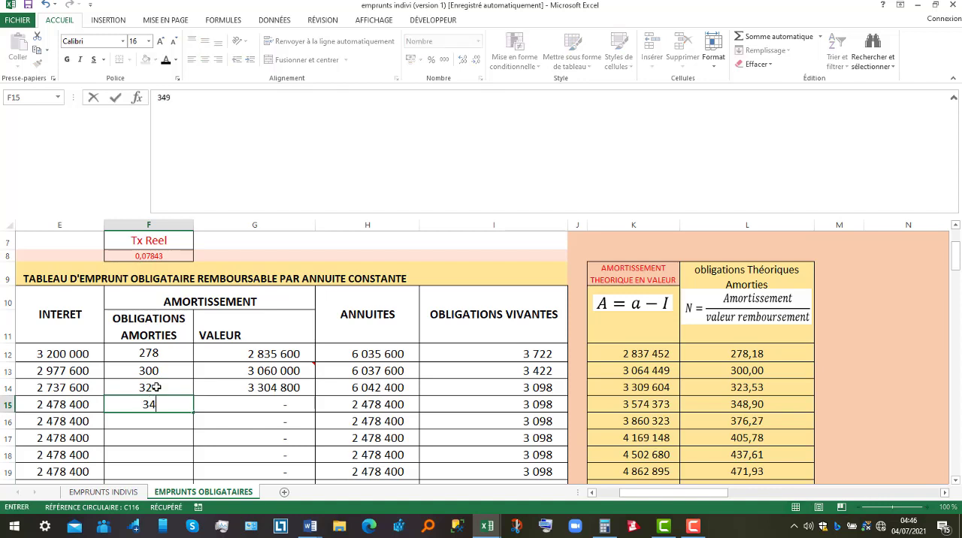
pyautogui.press('Return')
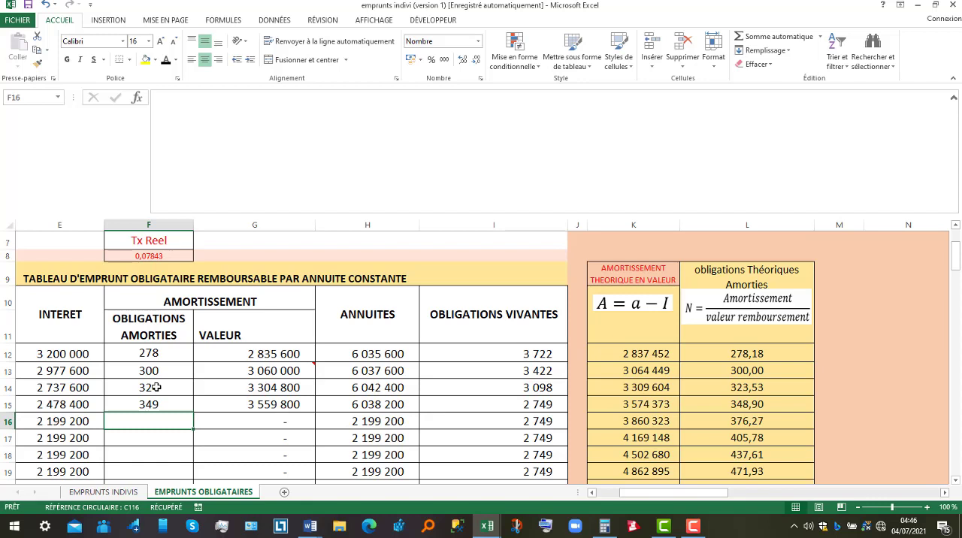
# Enter the redeemed bonds for periods 5 to 7: 376 in F16, 406 in F17 and 438 in F18
pyautogui.write('376')
pyautogui.press('Return')
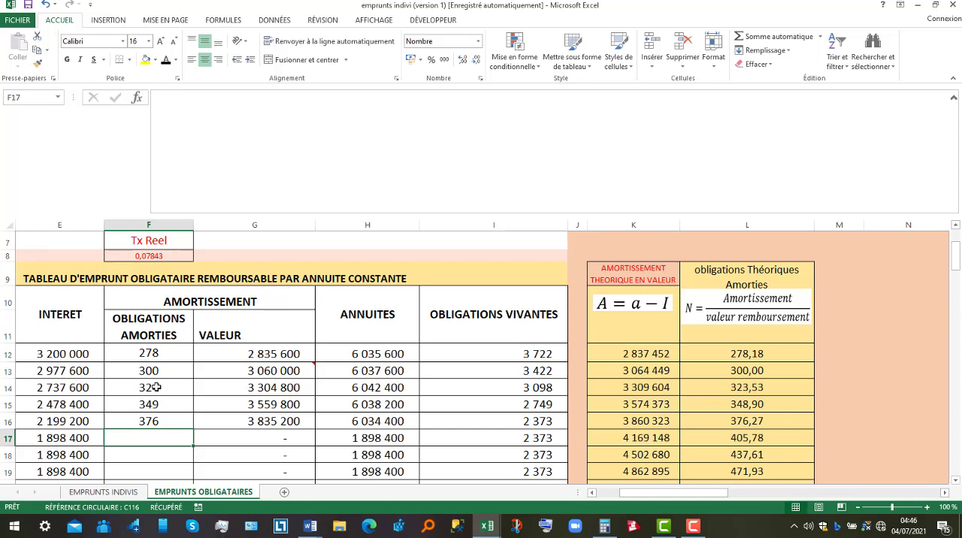
pyautogui.write('406')
pyautogui.press('Return')
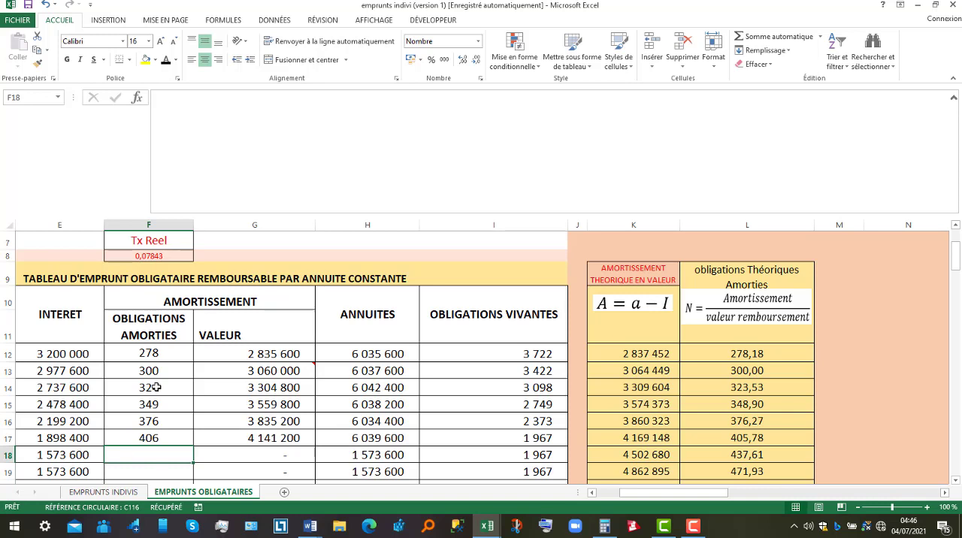
pyautogui.write('438')
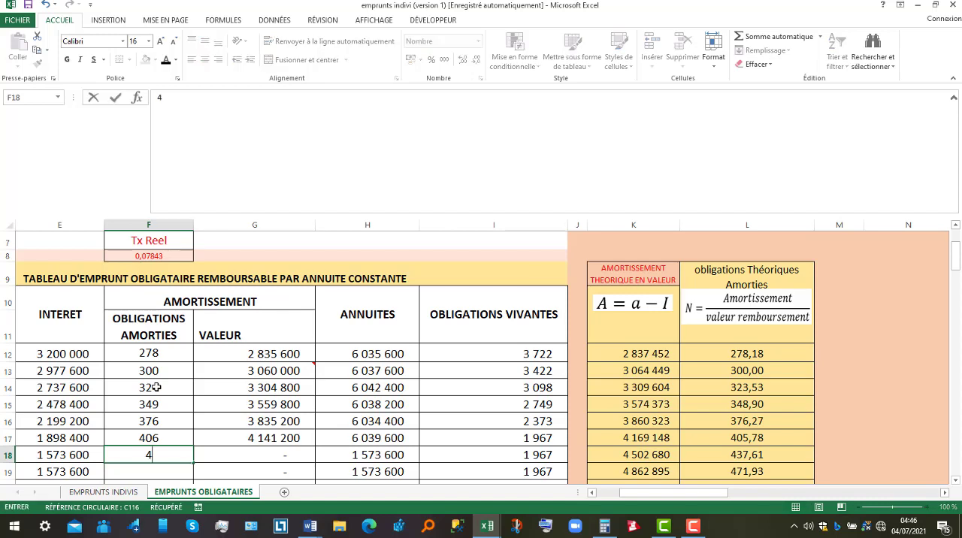
pyautogui.click(707, 455)
# Enter the redeemed bonds for periods 8 to 10: 472 in F19, 509 in F20 and 548 in F21
pyautogui.click(164, 474)
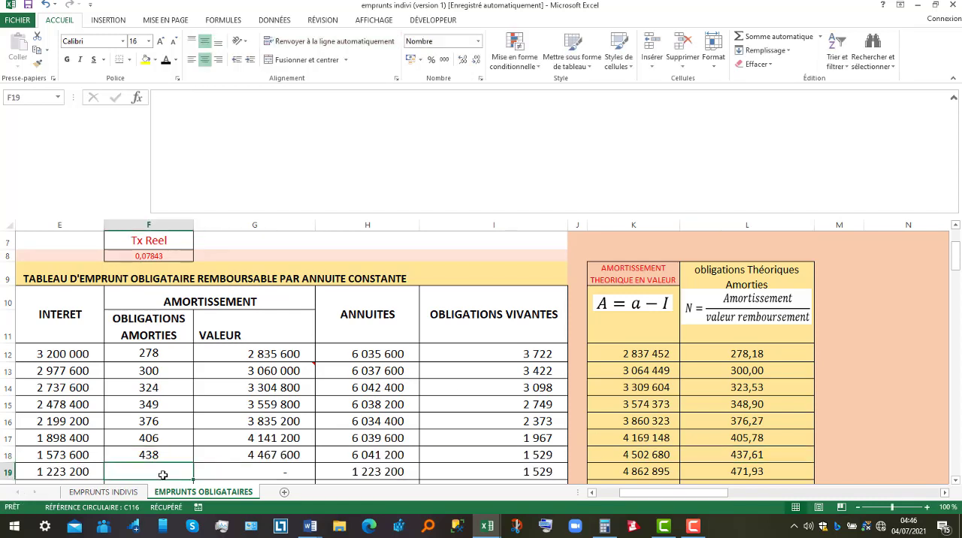
pyautogui.click(955, 481)
pyautogui.click(955, 481)
pyautogui.click(954, 481)
pyautogui.click(955, 480)
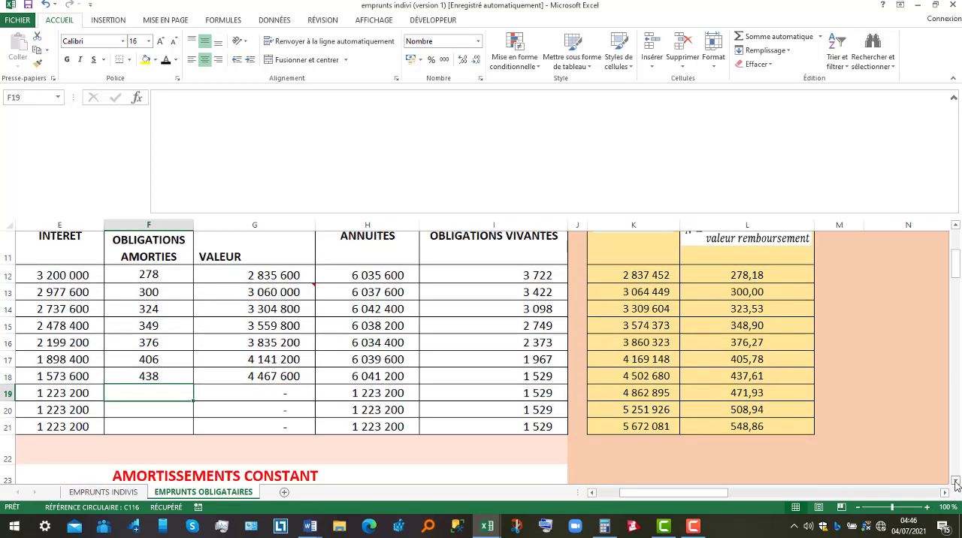
pyautogui.write('472')
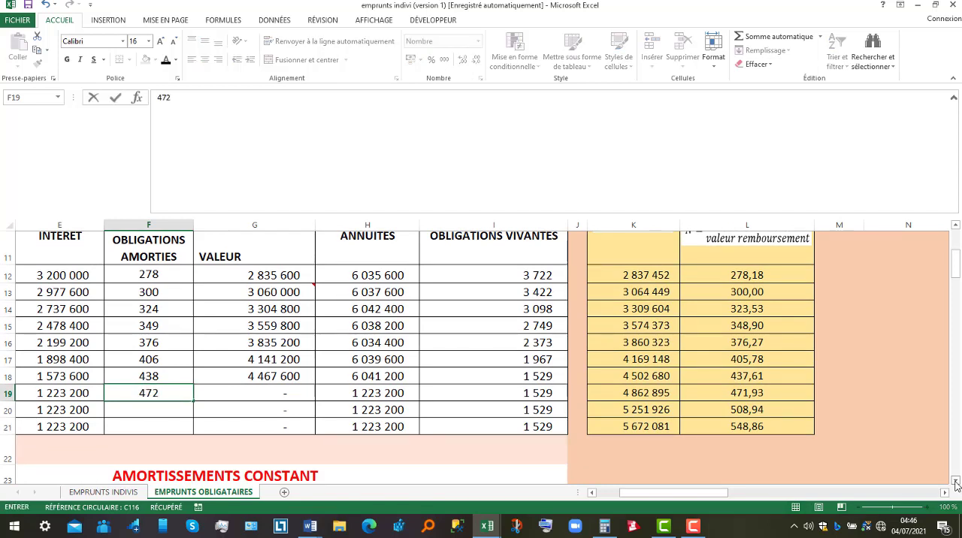
pyautogui.press('Return')
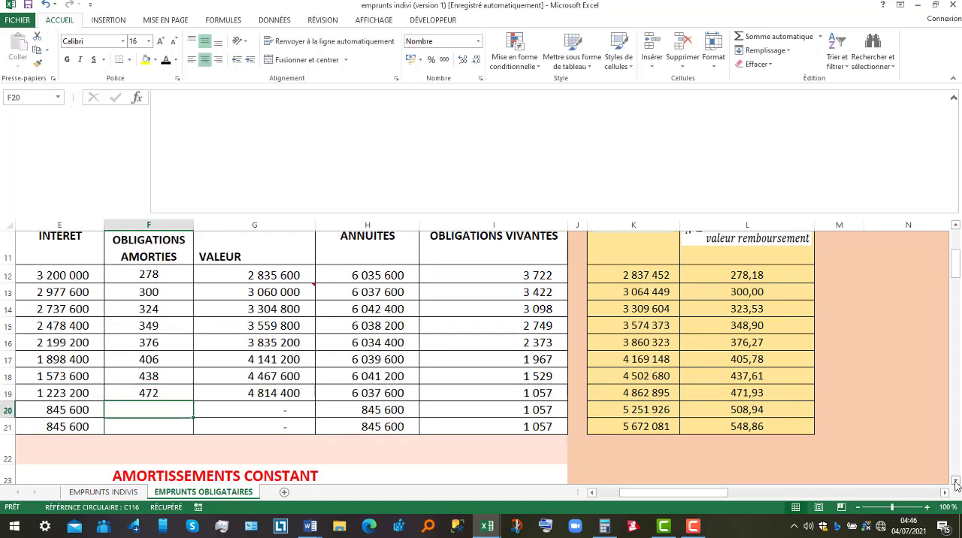
pyautogui.write('509')
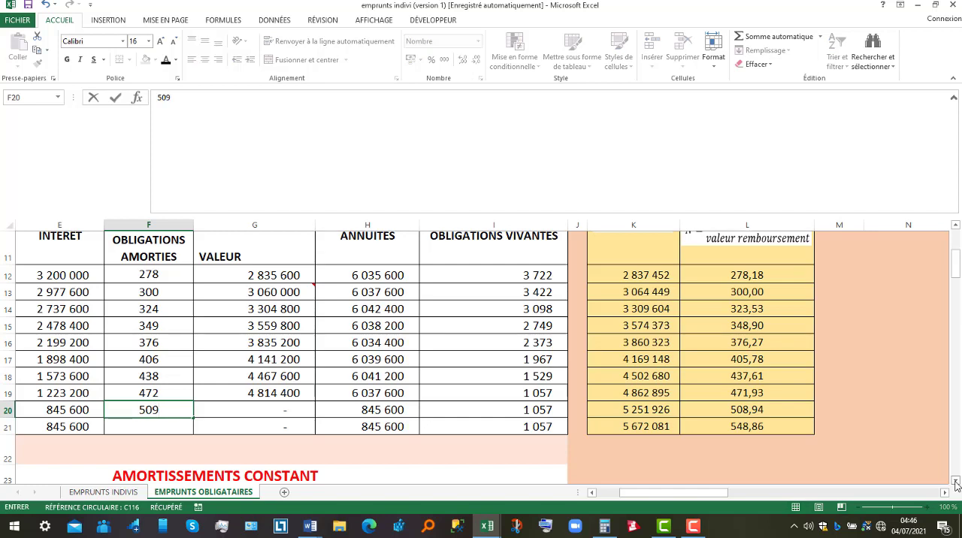
pyautogui.press('Return')
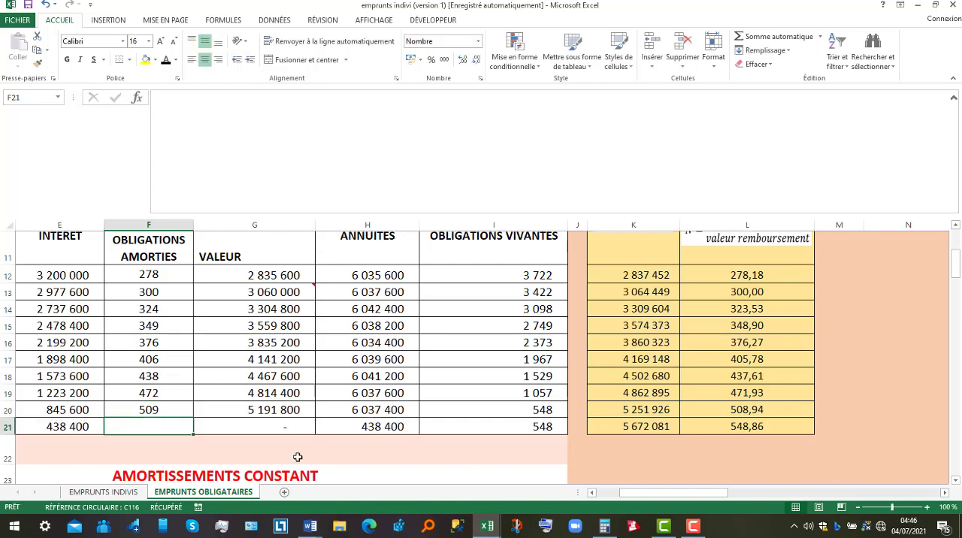
pyautogui.write('548')
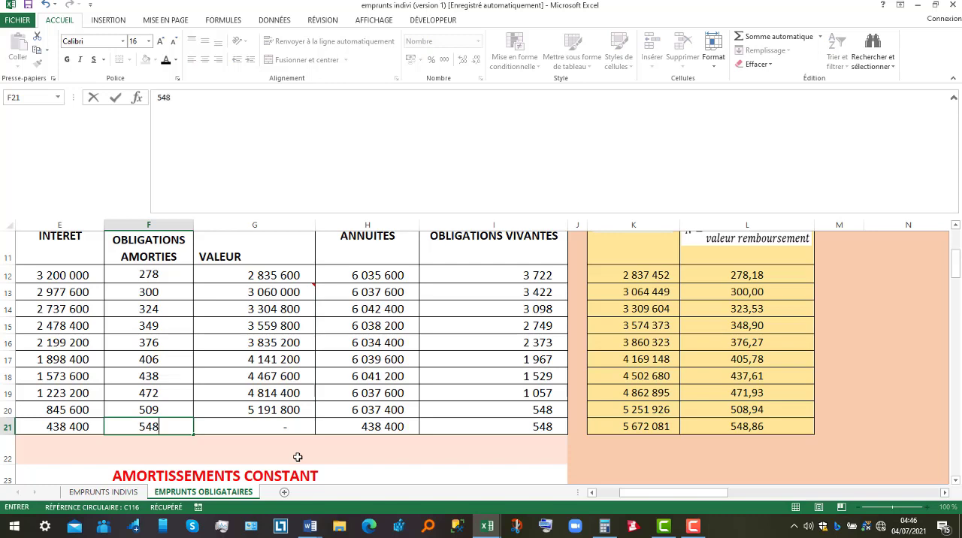
pyautogui.press('Return')
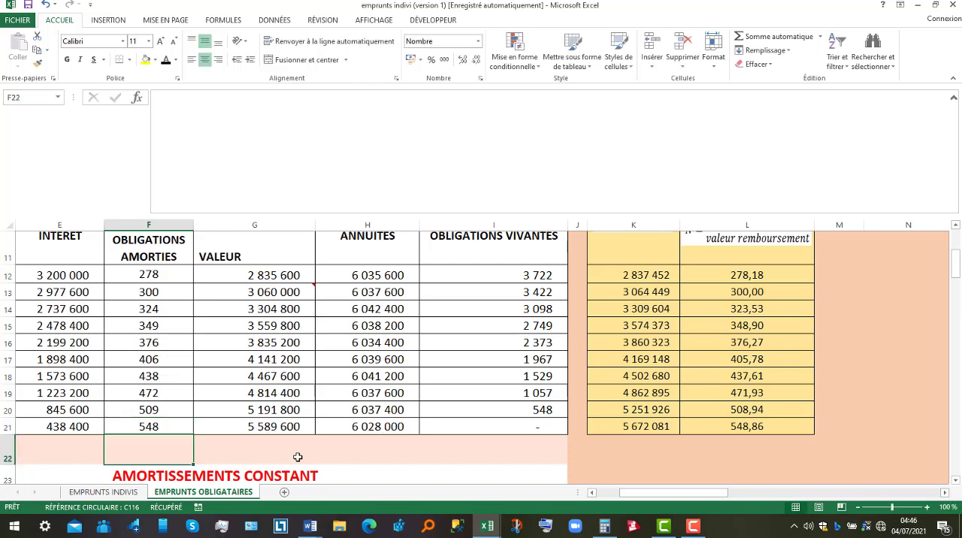
# Examine the living bonds formulas in I21 and I12 and trace the period 1 annuity formula in H12
pyautogui.click(504, 428)
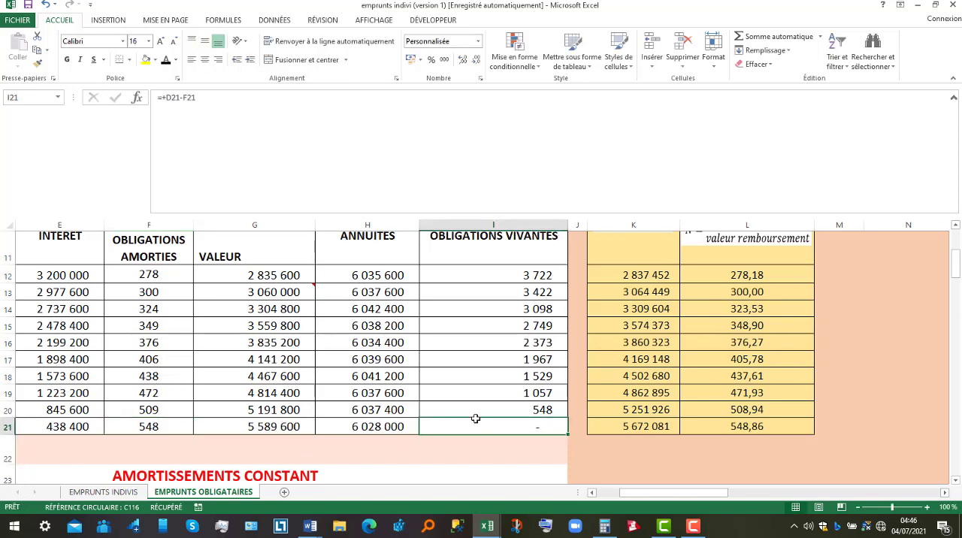
pyautogui.click(528, 275)
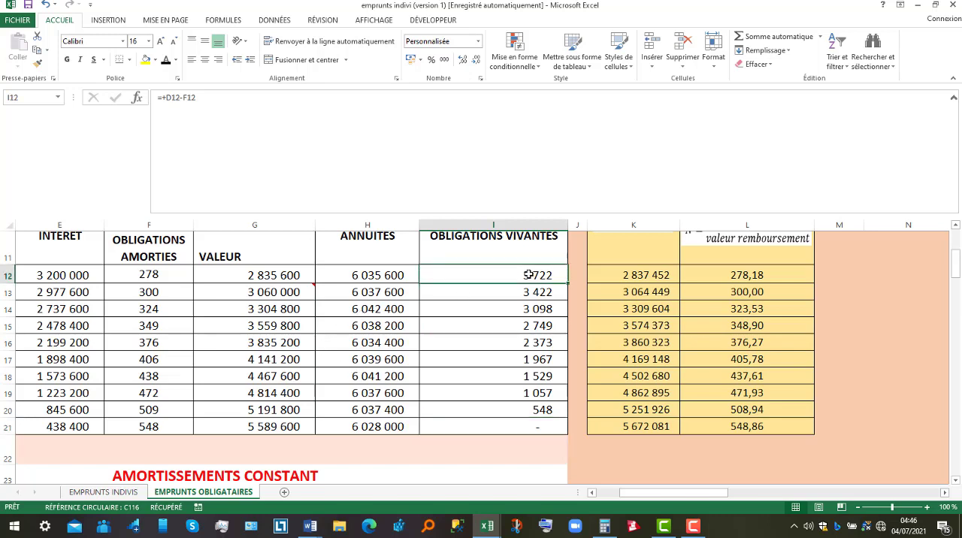
pyautogui.doubleClick(375, 273)
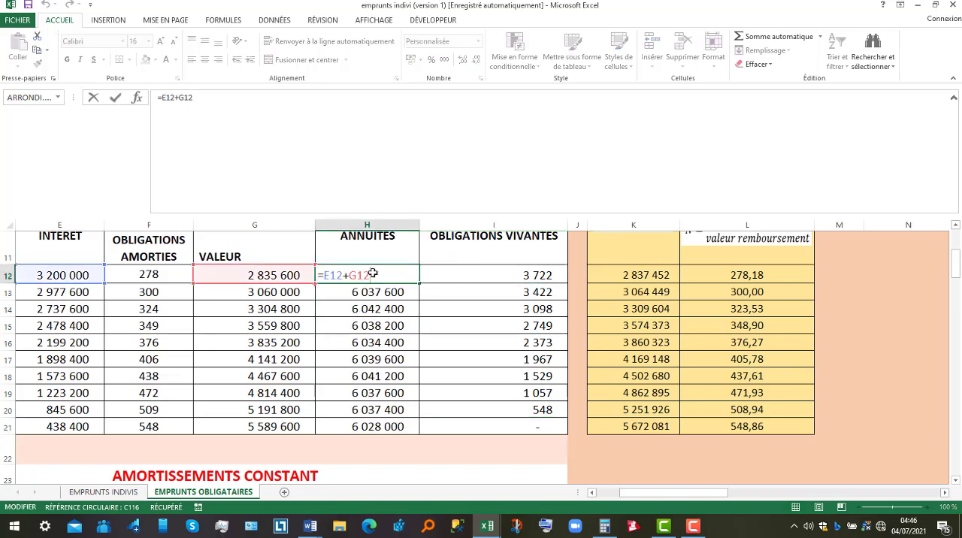
pyautogui.press('Return')
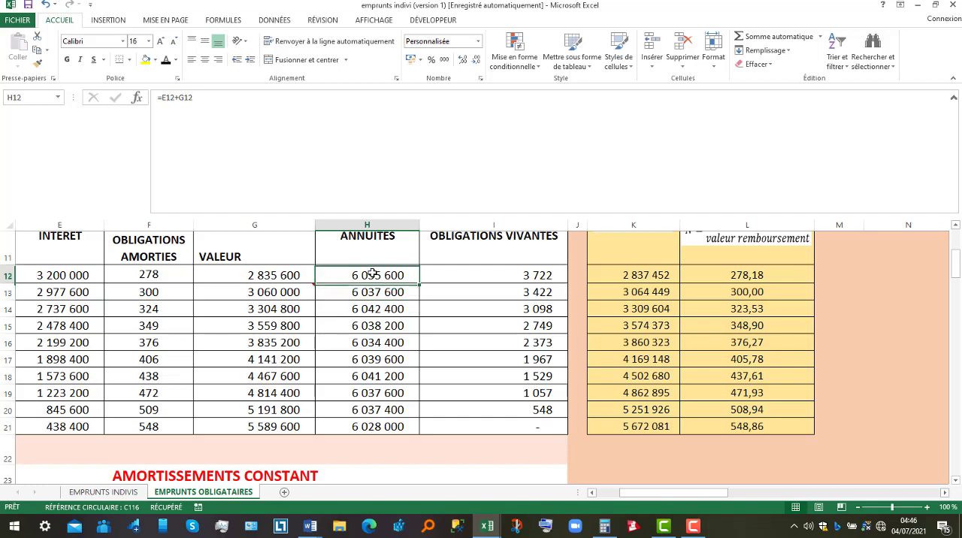
pyautogui.doubleClick(373, 274)
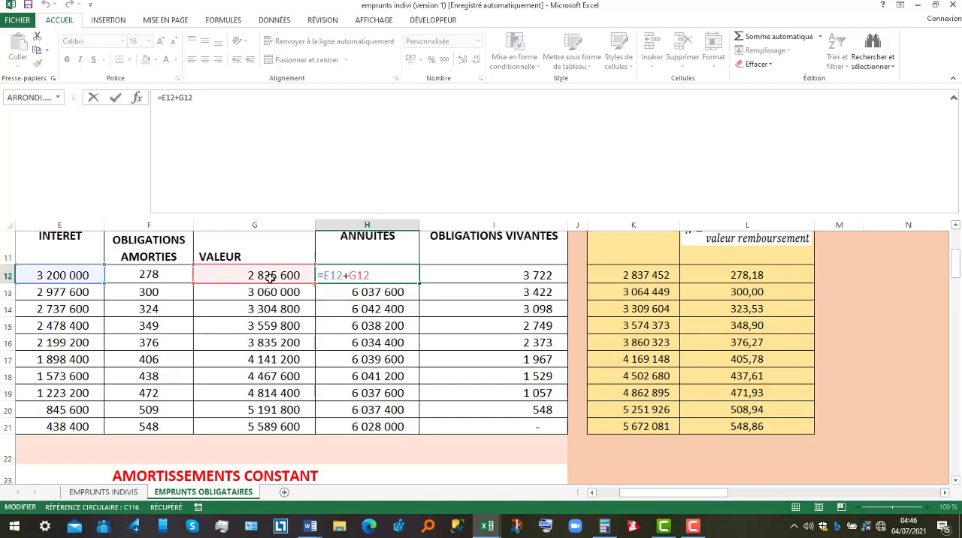
pyautogui.press('Return')
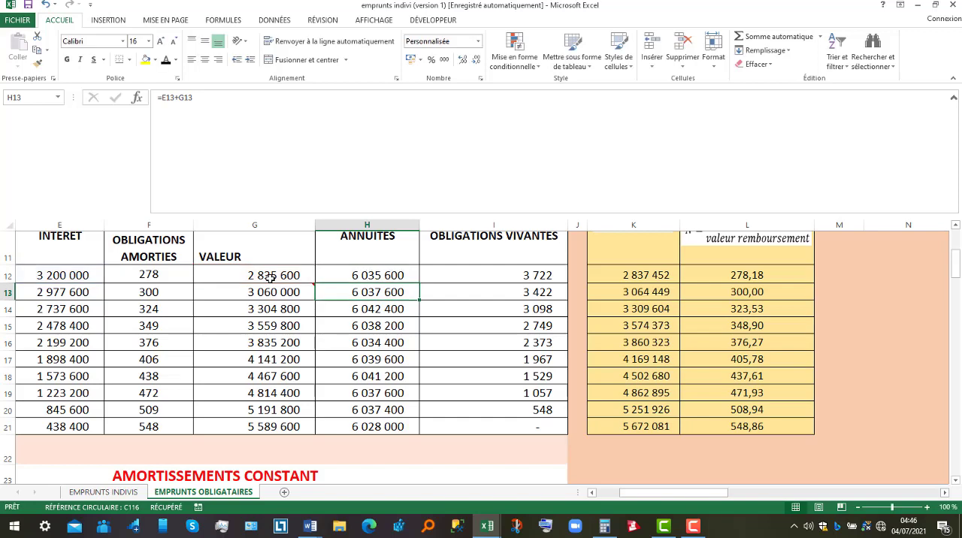
# Trace the references of the period 2 annuity formula in H13 and the period 2 interest formula in E13
pyautogui.click(610, 495)
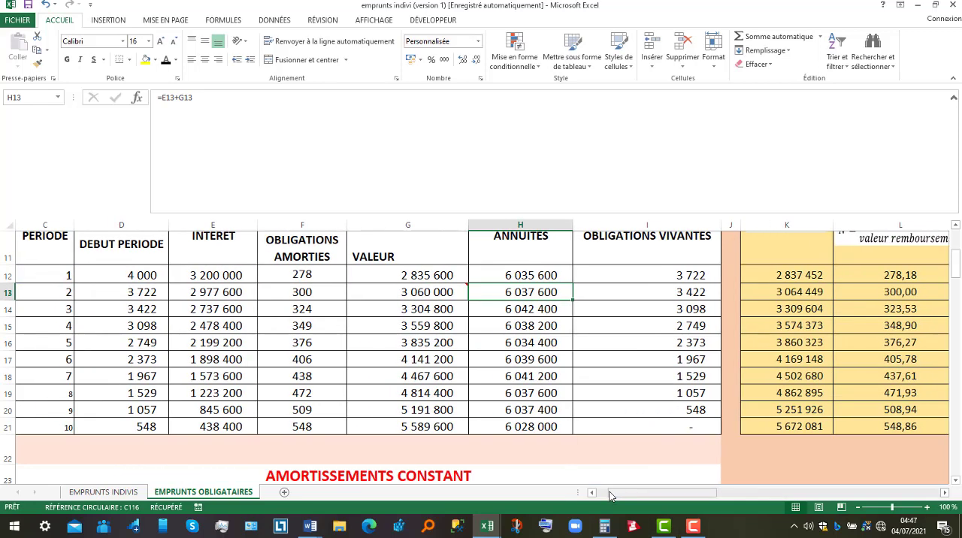
pyautogui.doubleClick(534, 291)
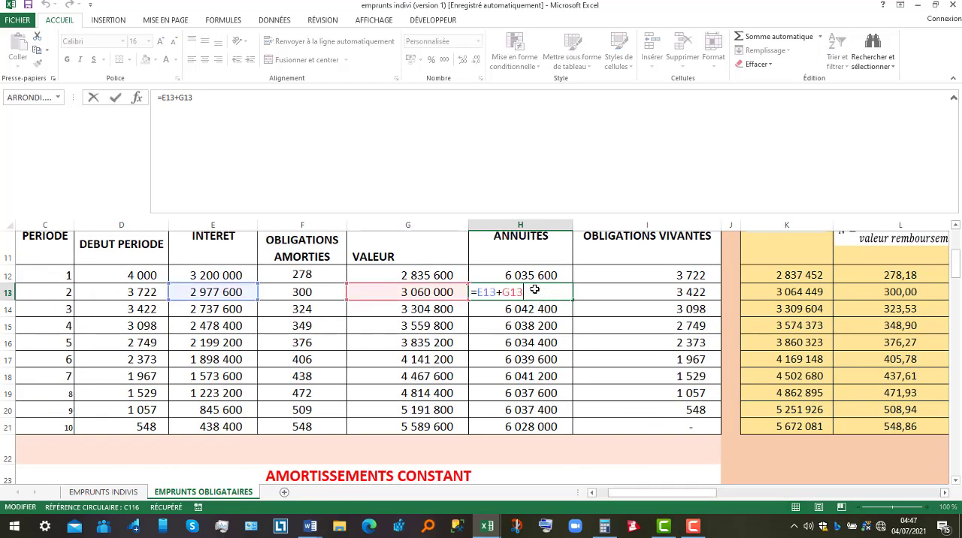
pyautogui.press('Return')
pyautogui.click(225, 292)
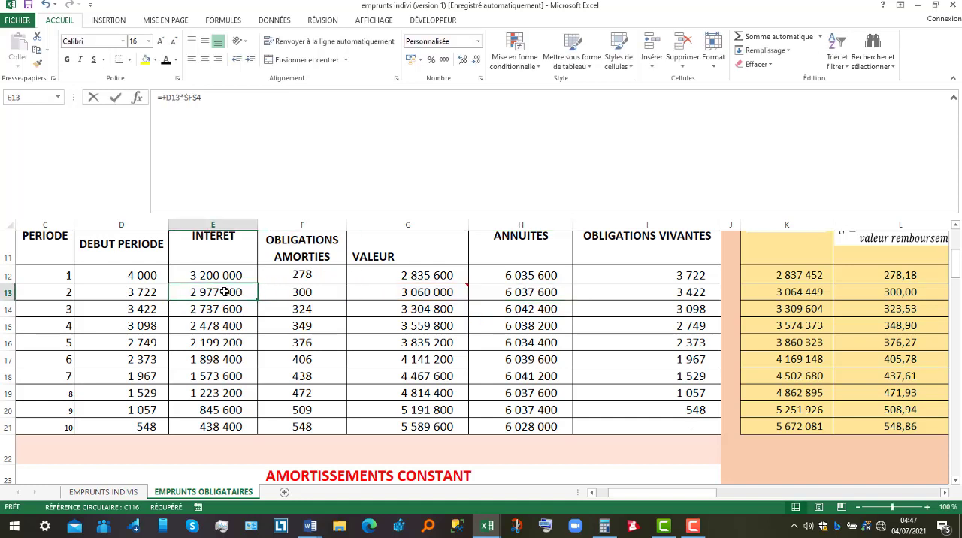
pyautogui.doubleClick(225, 292)
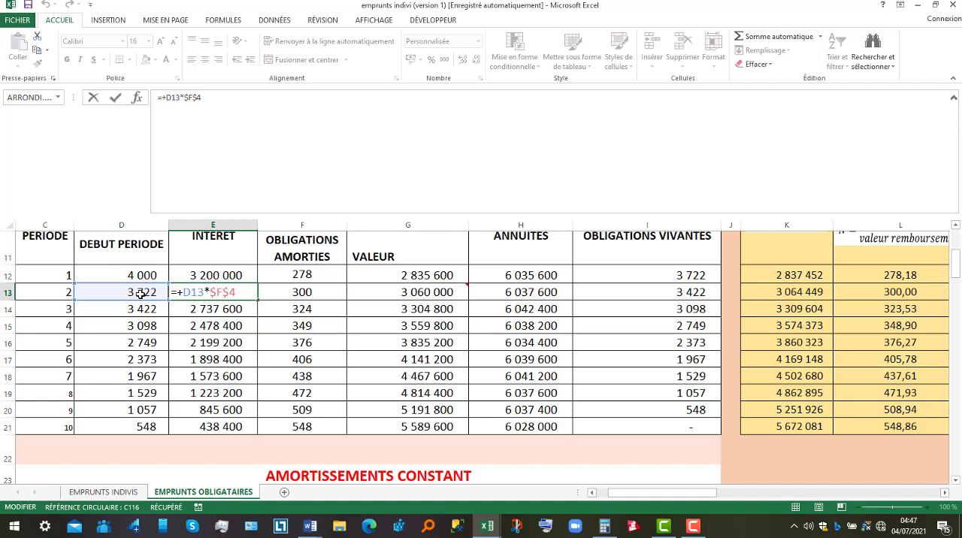
pyautogui.press('Return')
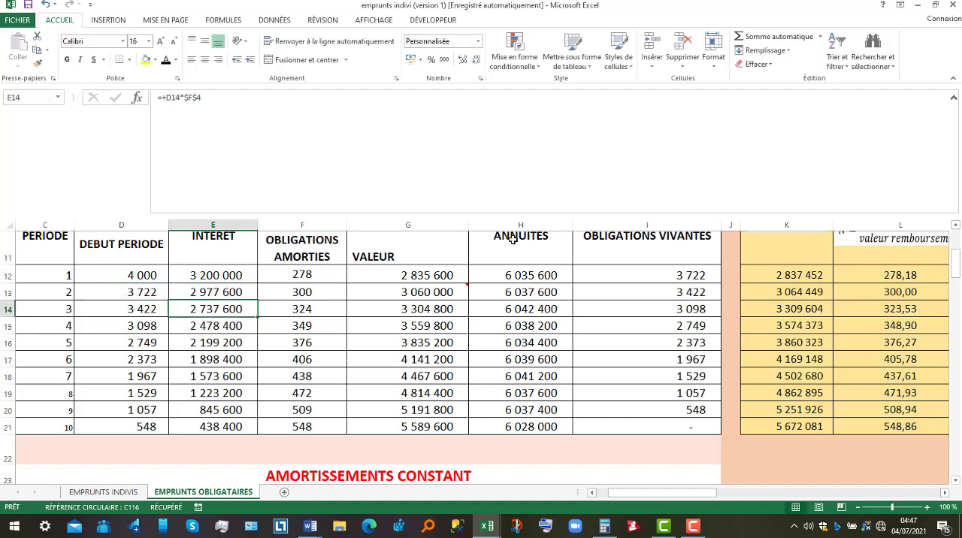
# Examine how the living bonds in I12 and I13 are computed and carried into the opening bonds in D13 and D14
pyautogui.doubleClick(648, 275)
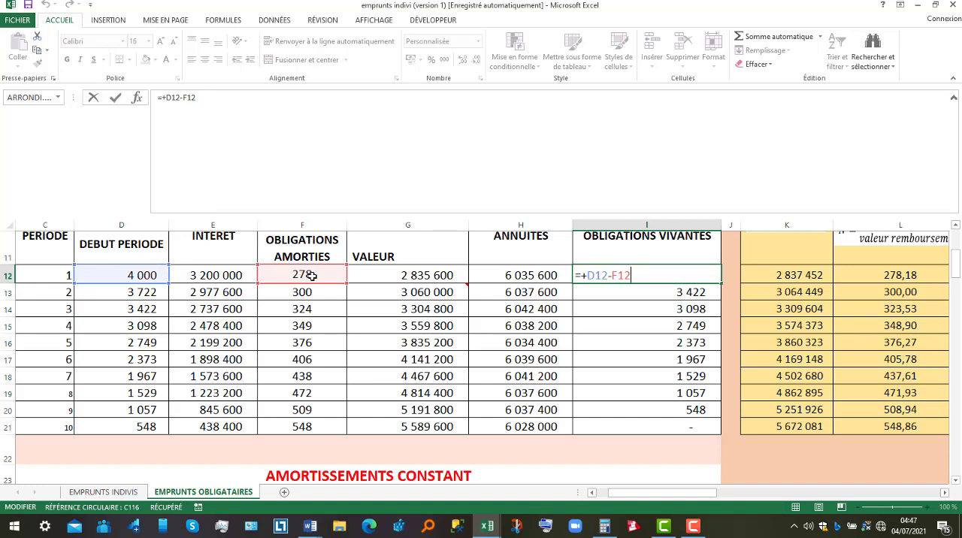
pyautogui.press('Return')
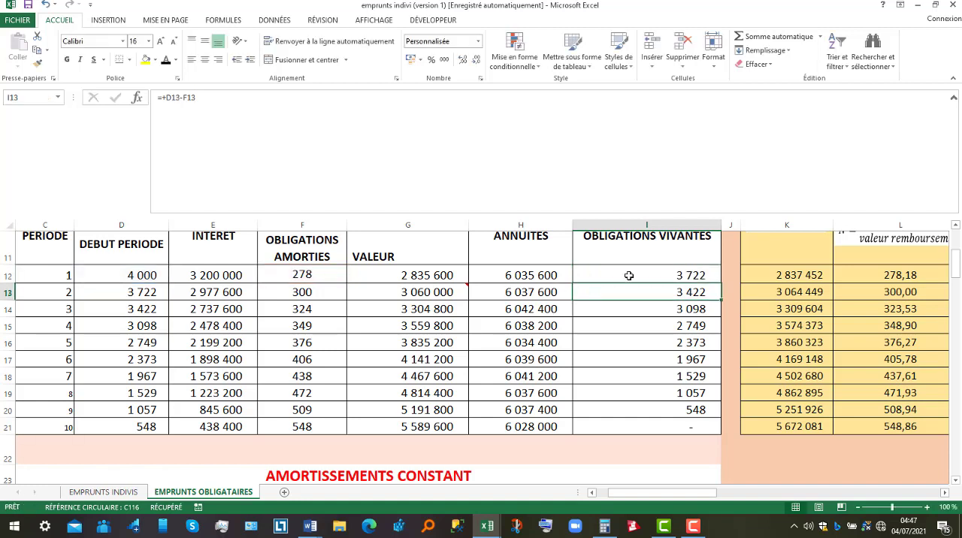
pyautogui.click(698, 275)
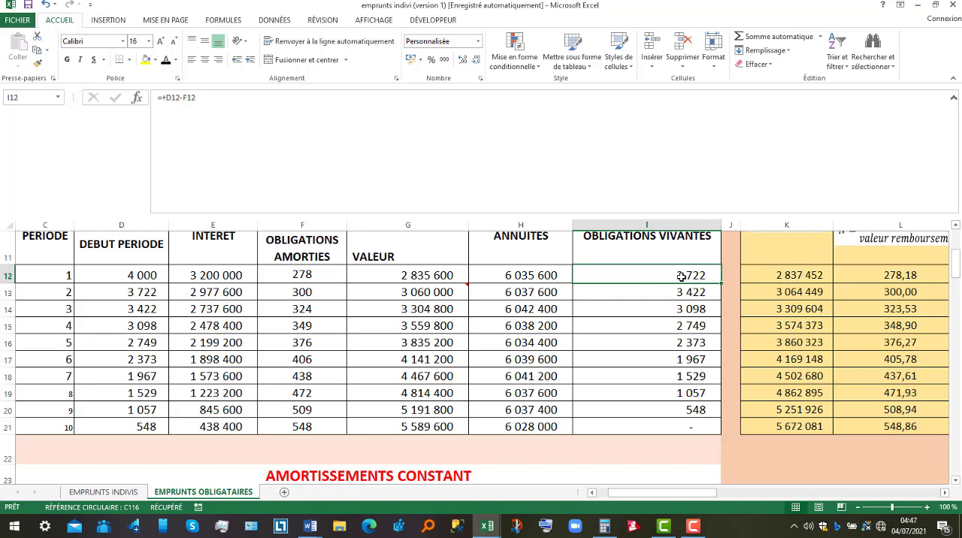
pyautogui.click(954, 225)
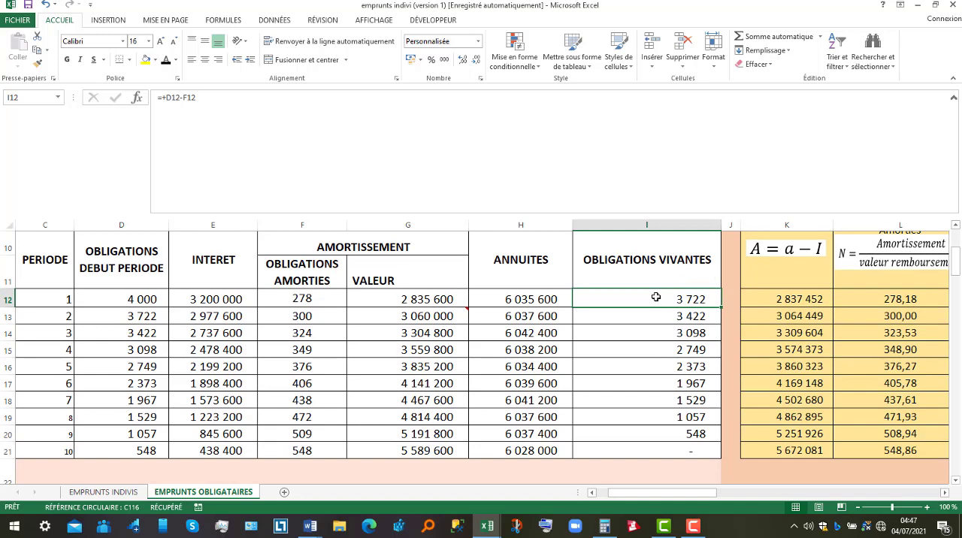
pyautogui.click(121, 317)
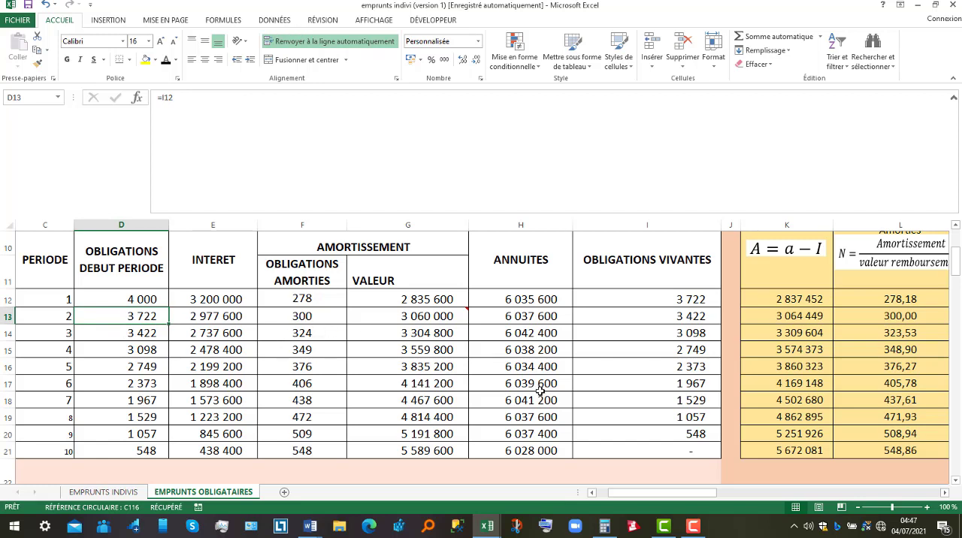
pyautogui.click(667, 314)
pyautogui.write('=+D13-F13')
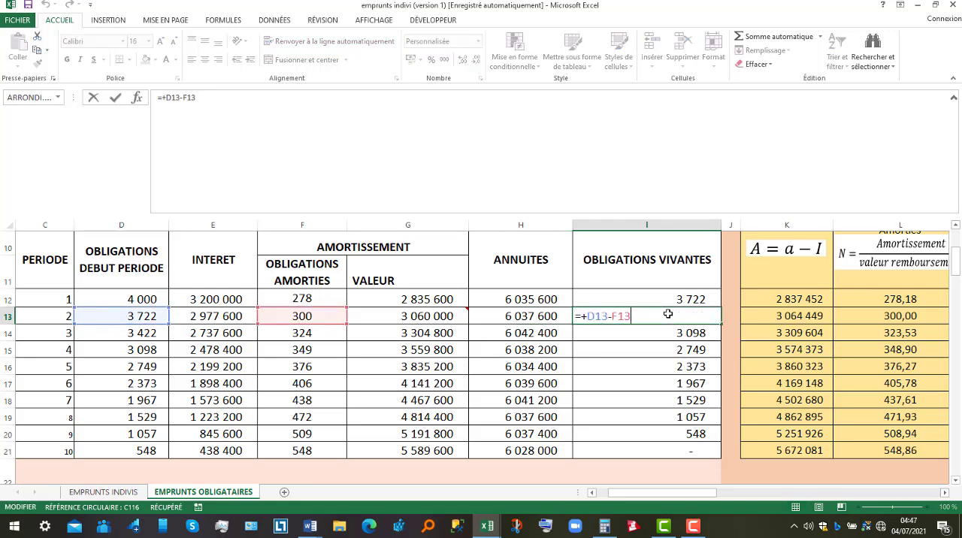
pyautogui.press('Return')
pyautogui.doubleClick(667, 314)
pyautogui.press('Return')
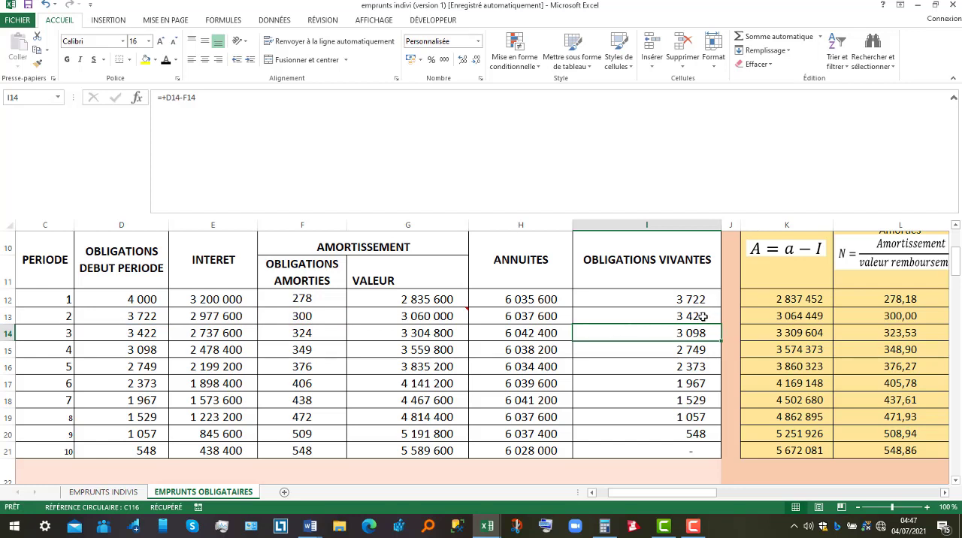
pyautogui.click(140, 333)
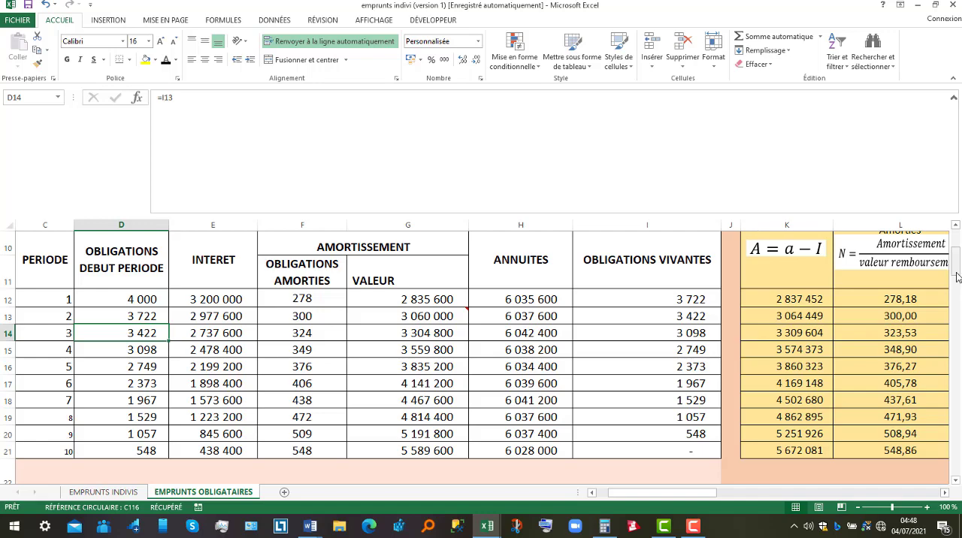
# Reread the KAMGA SA questions in the Word document emprunt obligataires and return to the Excel workbook emprunts indivi
pyautogui.moveTo(957, 276); pyautogui.dragTo(958, 267)
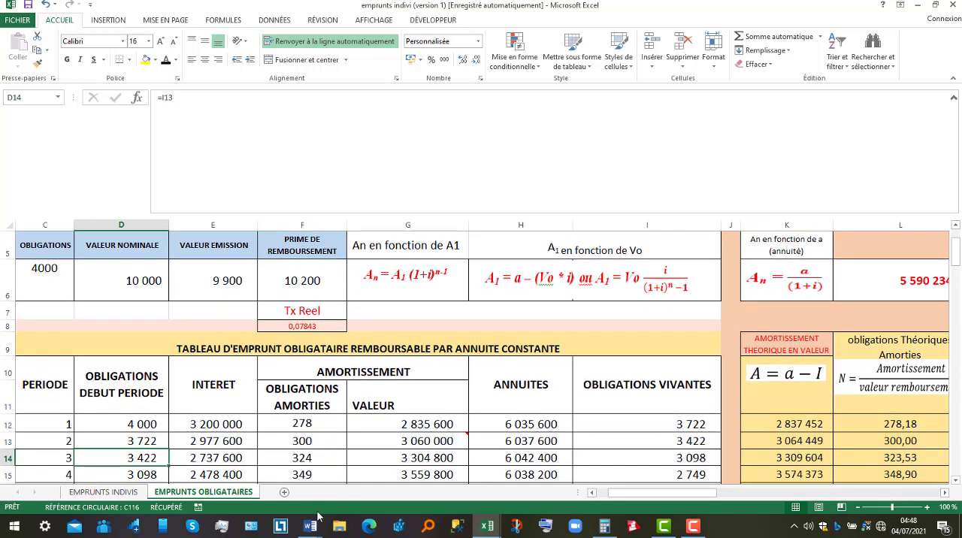
pyautogui.moveTo(309, 526)
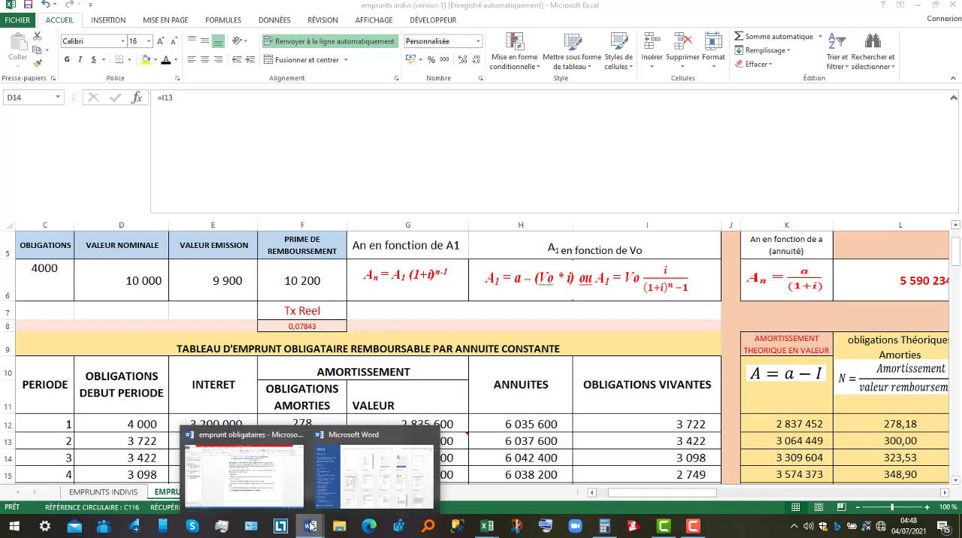
pyautogui.click(263, 485)
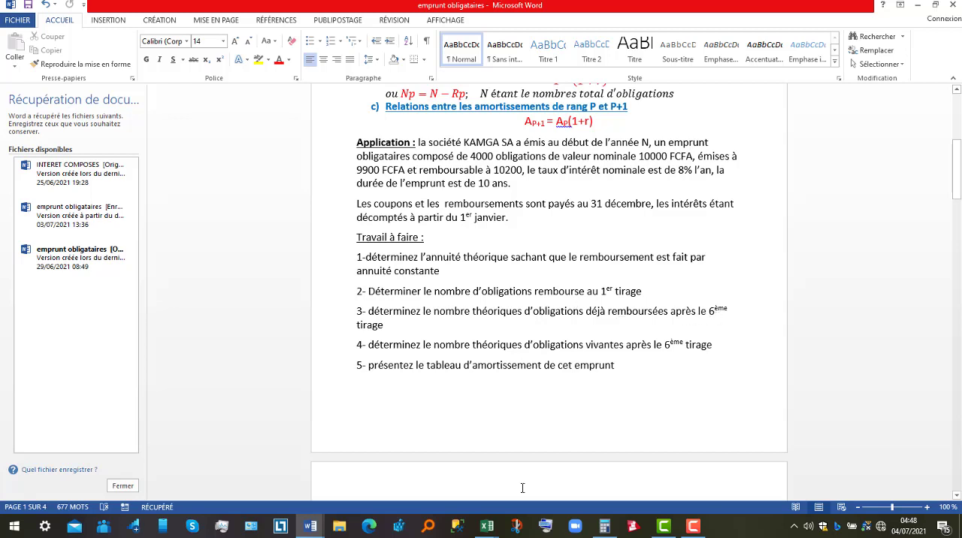
pyautogui.click(488, 527)
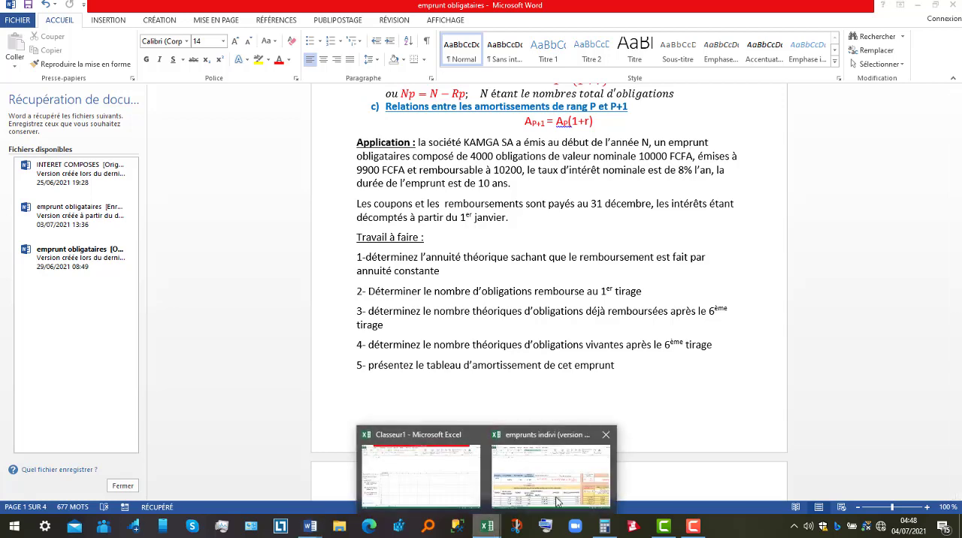
pyautogui.click(557, 502)
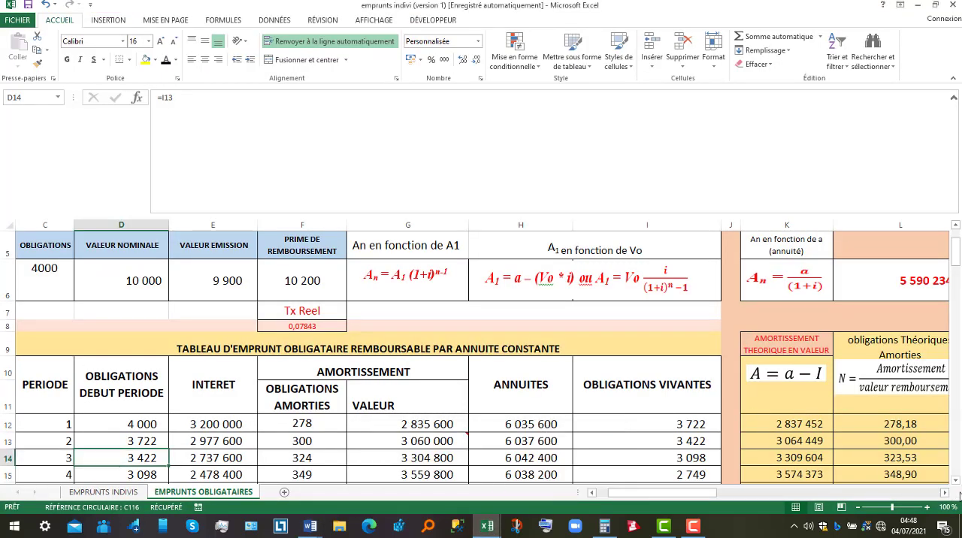
# Review the completed annuity table and select the number of bonds redeemed at the first drawing in F12
pyautogui.click(955, 480)
pyautogui.scroll(-2, 957, 480)
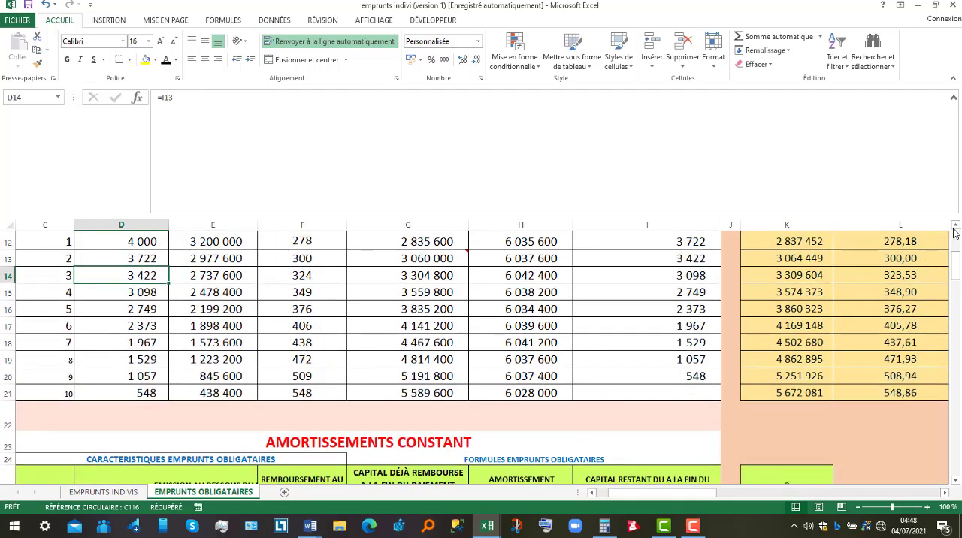
pyautogui.scroll(1, 956, 233)
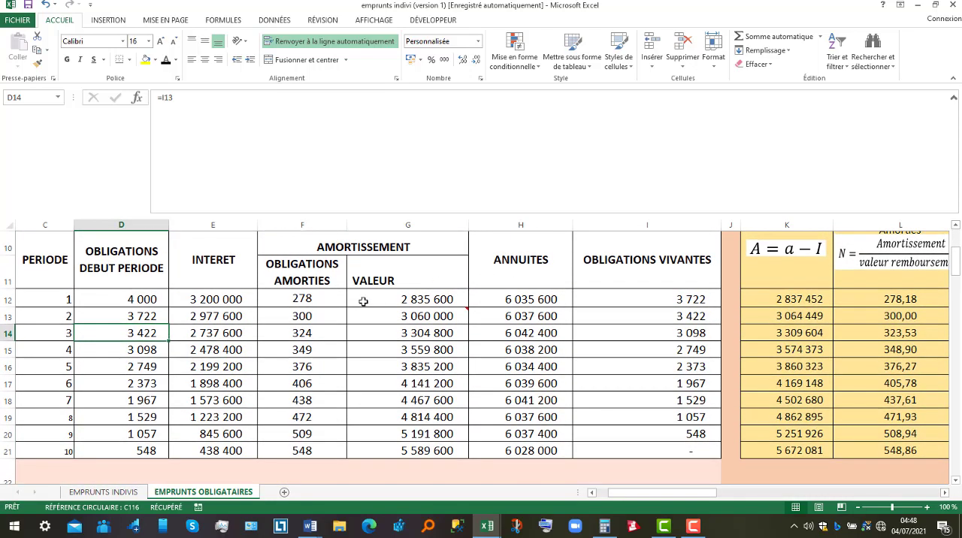
pyautogui.click(317, 301)
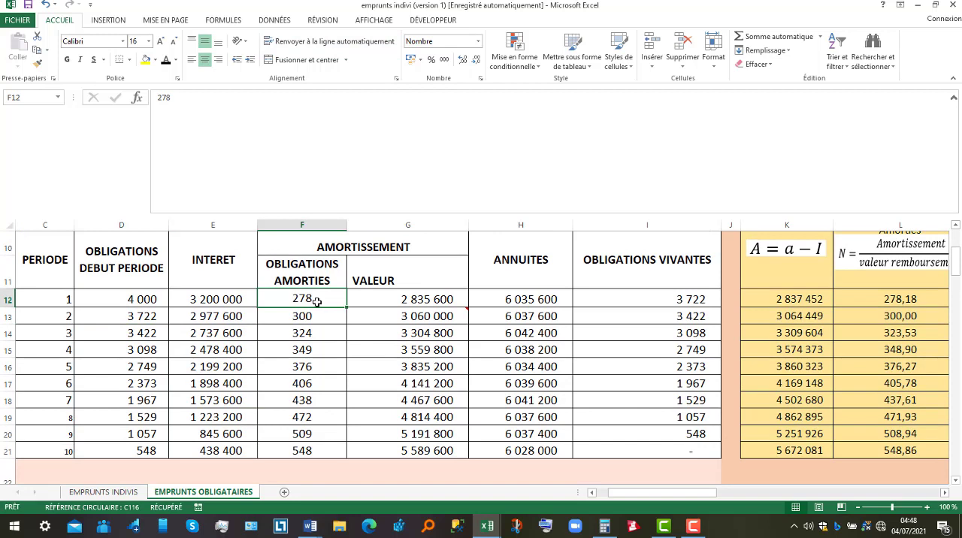
# Highlight the numbers of bonds redeemed in periods 1 to 6, F12:F17, with a yellow fill
pyautogui.press('Down')
pyautogui.press('Down')
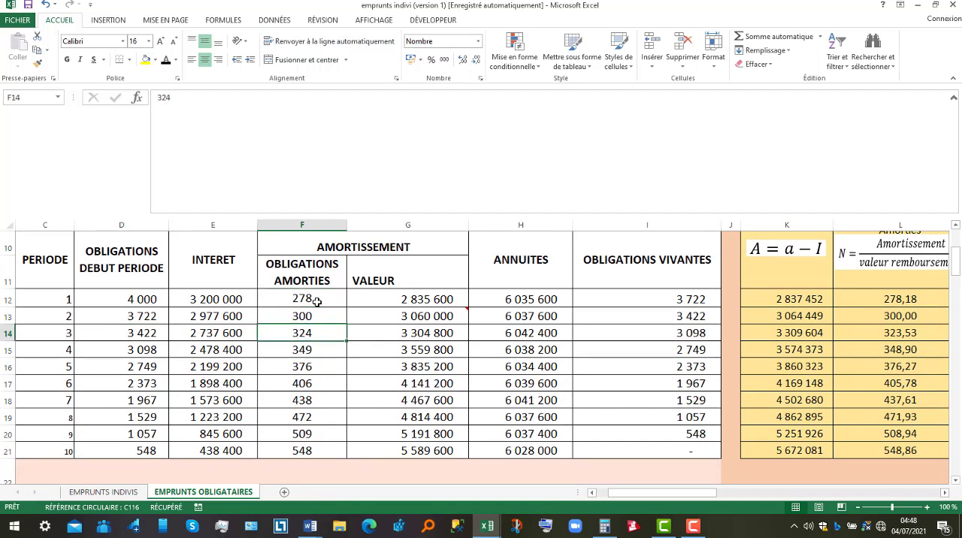
pyautogui.press('Down')
pyautogui.press('Down')
pyautogui.press('Down')
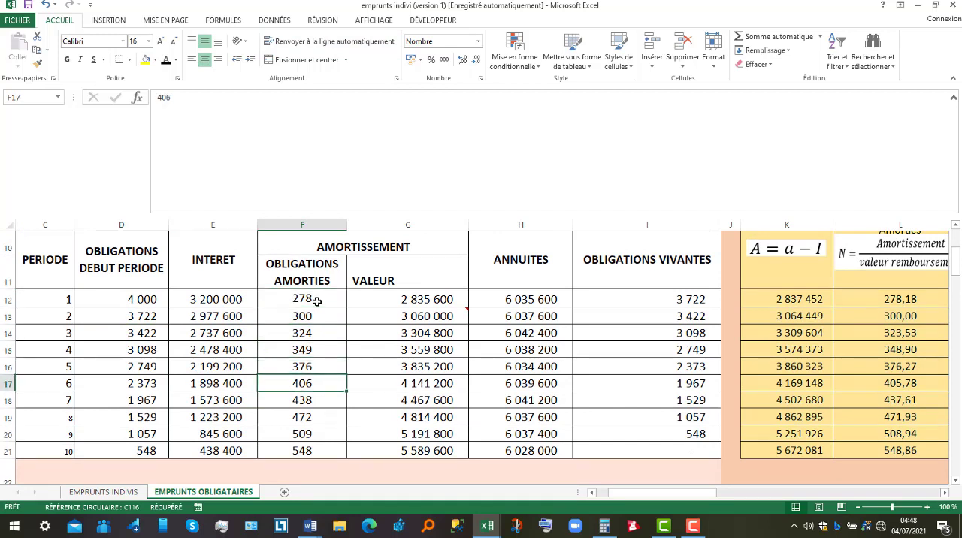
pyautogui.moveTo(317, 302); pyautogui.dragTo(310, 383)
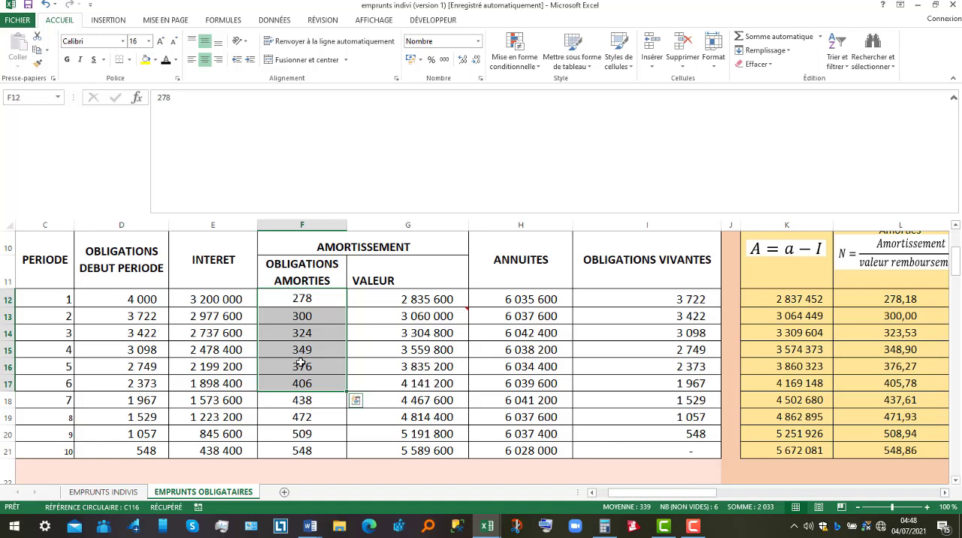
pyautogui.click(145, 62)
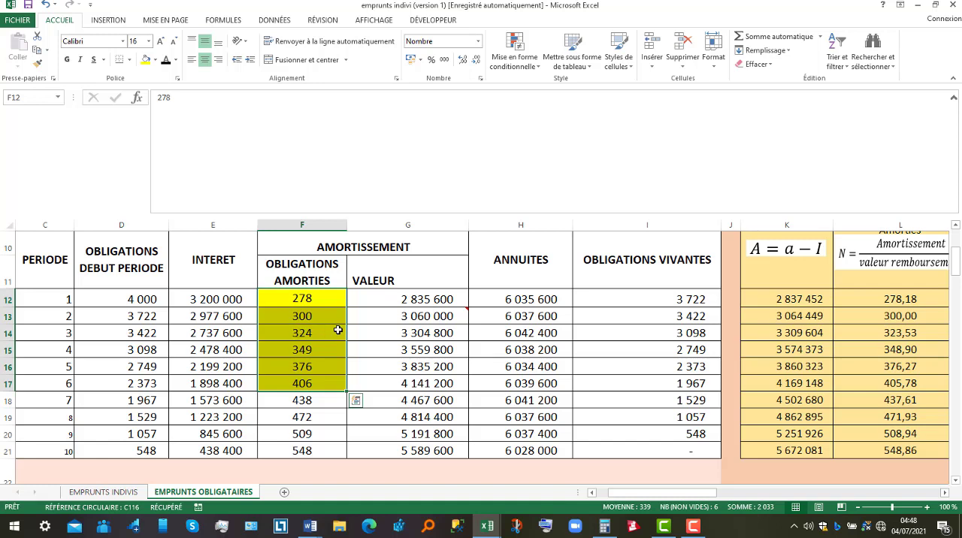
# Consult the loan formulas above the table and select F12:F17 to read the total bonds redeemed over six periods
pyautogui.moveTo(958, 268); pyautogui.dragTo(957, 242)
pyautogui.click(654, 311)
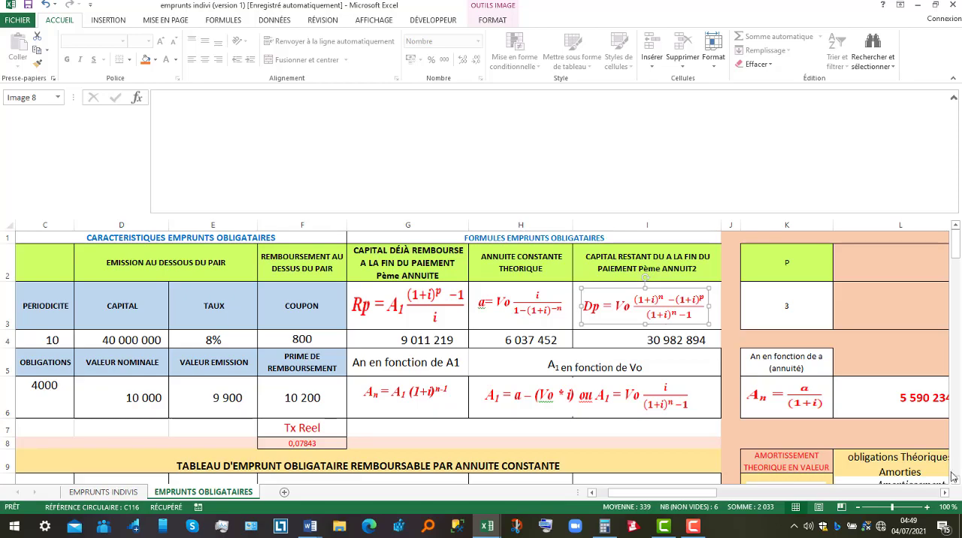
pyautogui.scroll(-3, 955, 481)
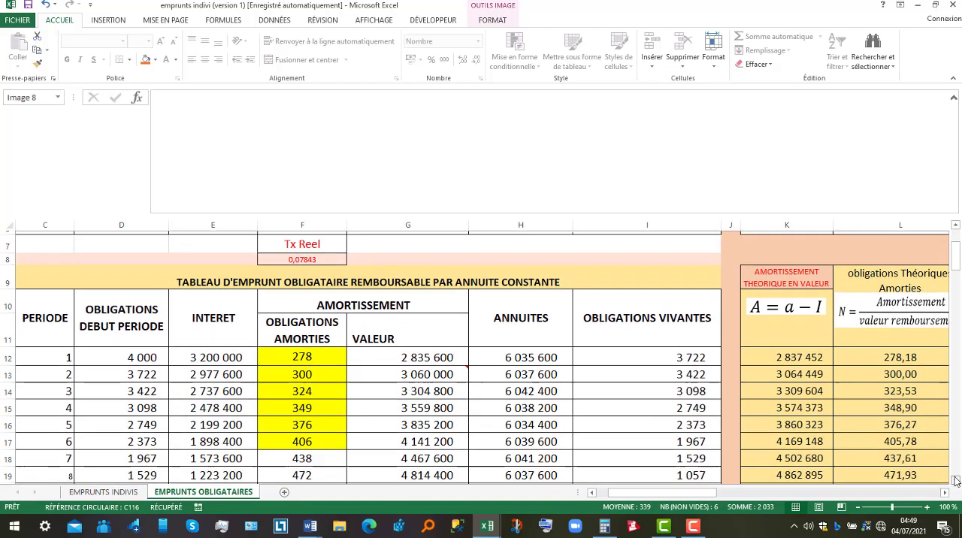
pyautogui.moveTo(310, 323); pyautogui.dragTo(316, 402)
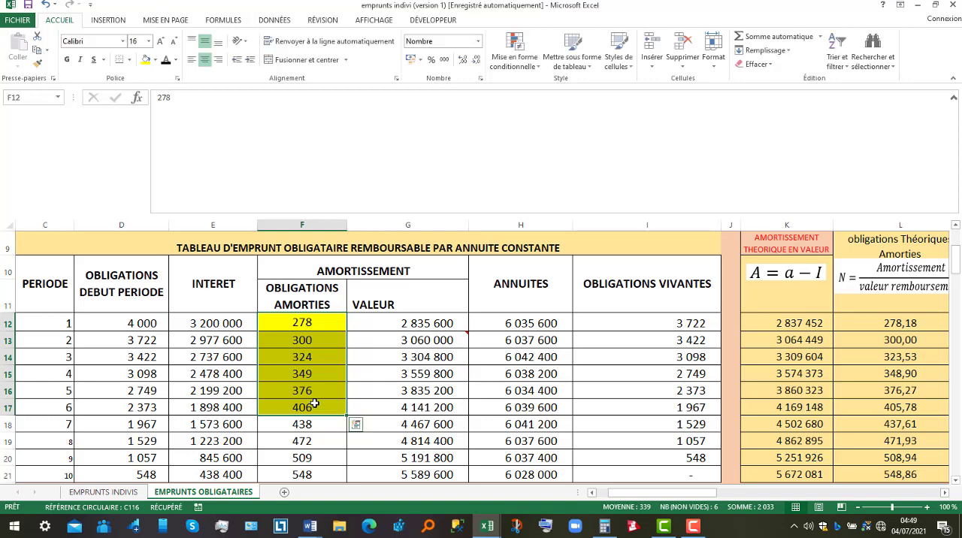
# Set the number of paid annuities p in K3 to 6
pyautogui.moveTo(957, 259); pyautogui.dragTo(954, 246)
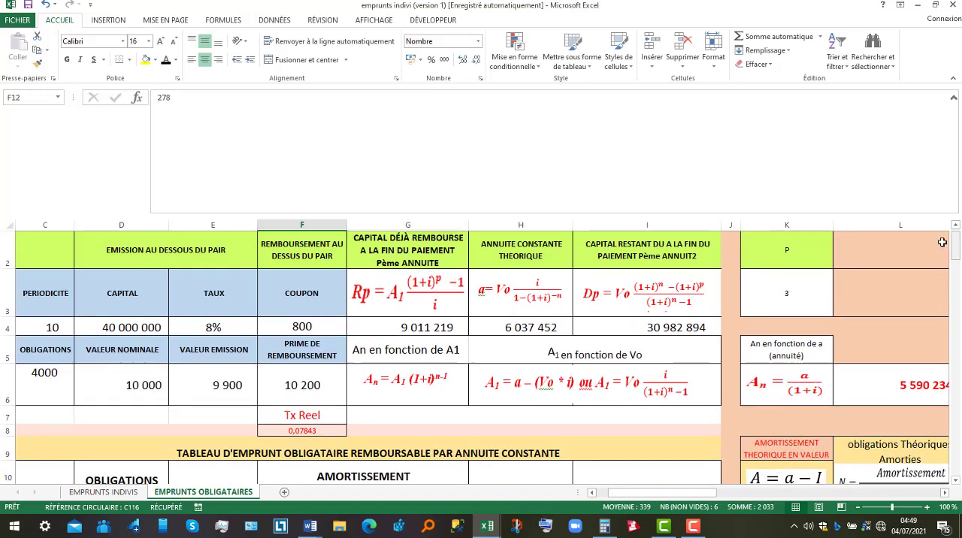
pyautogui.click(788, 290)
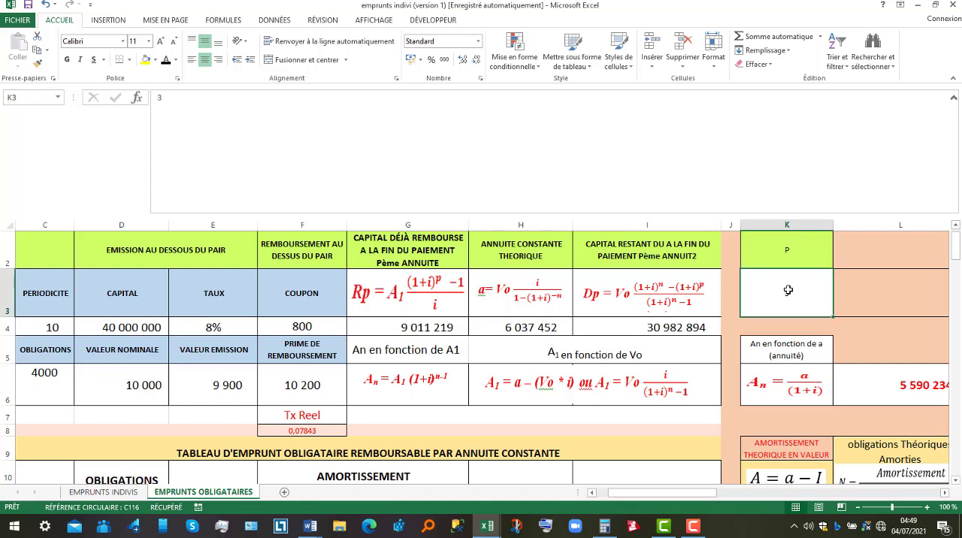
pyautogui.write('6')
pyautogui.press('Return')
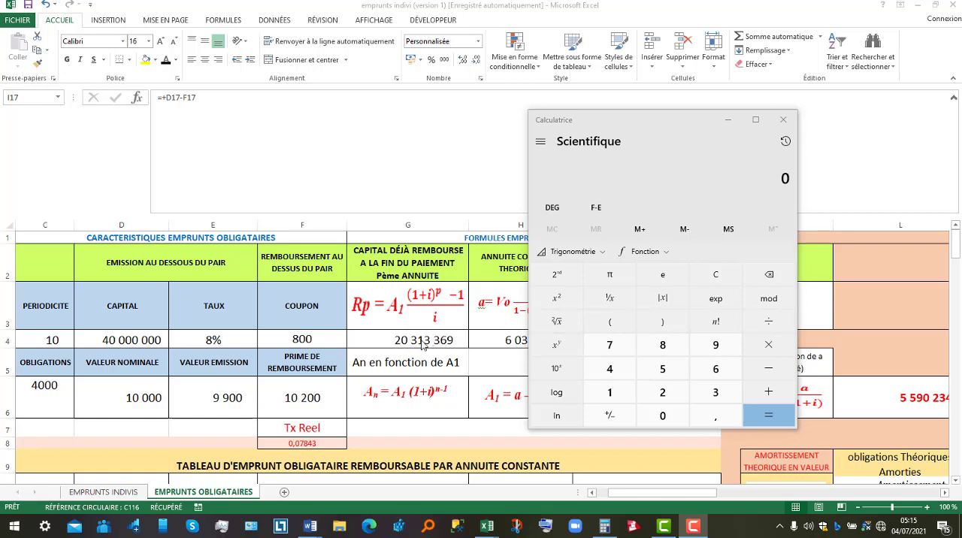
# Divide the repaid capital 20 313 369 by the nominal value 10 000 in the calculator
pyautogui.click(660, 395)
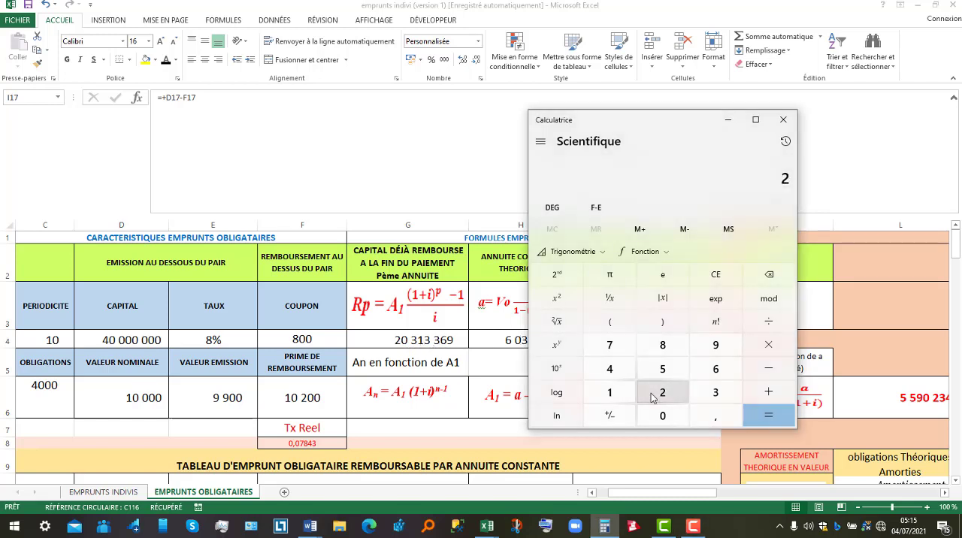
pyautogui.click(663, 418)
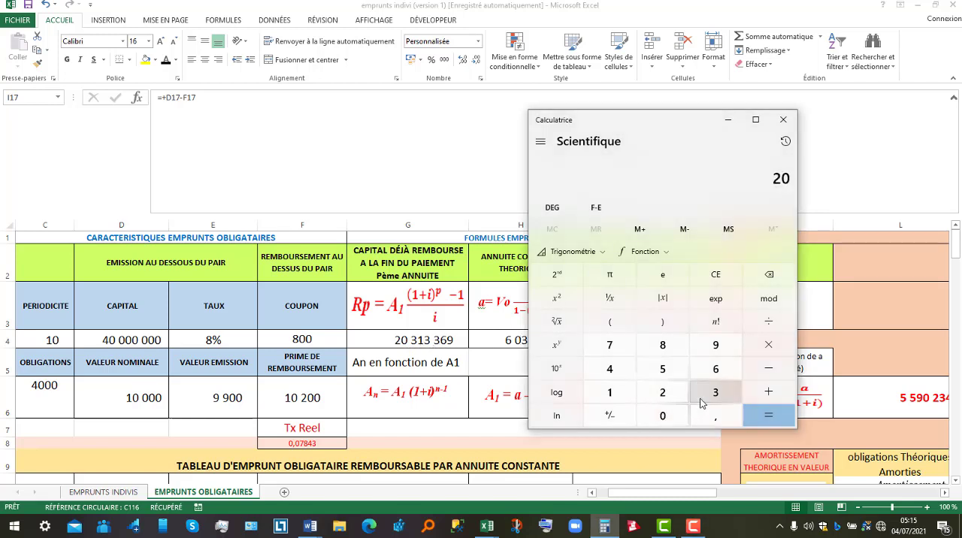
pyautogui.click(714, 393)
pyautogui.click(628, 398)
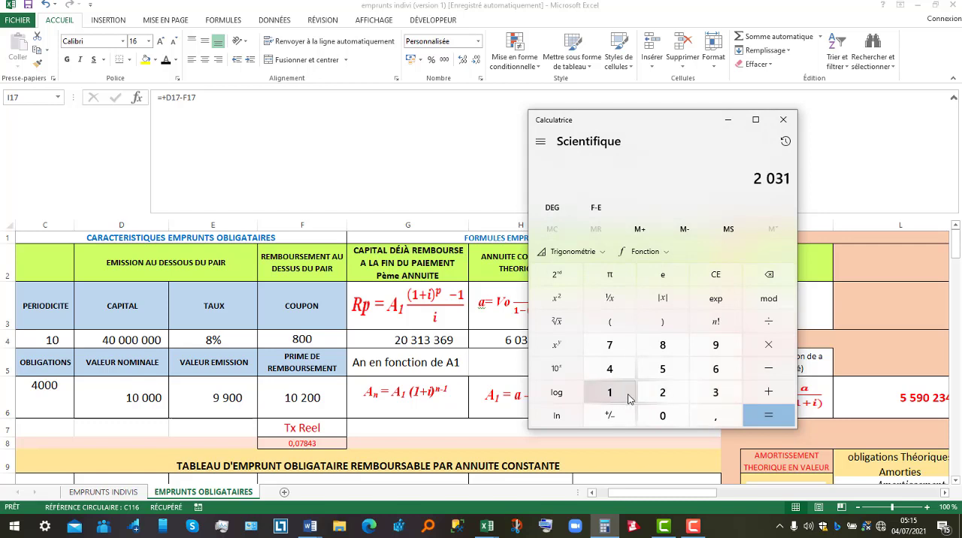
pyautogui.click(722, 399)
pyautogui.click(723, 399)
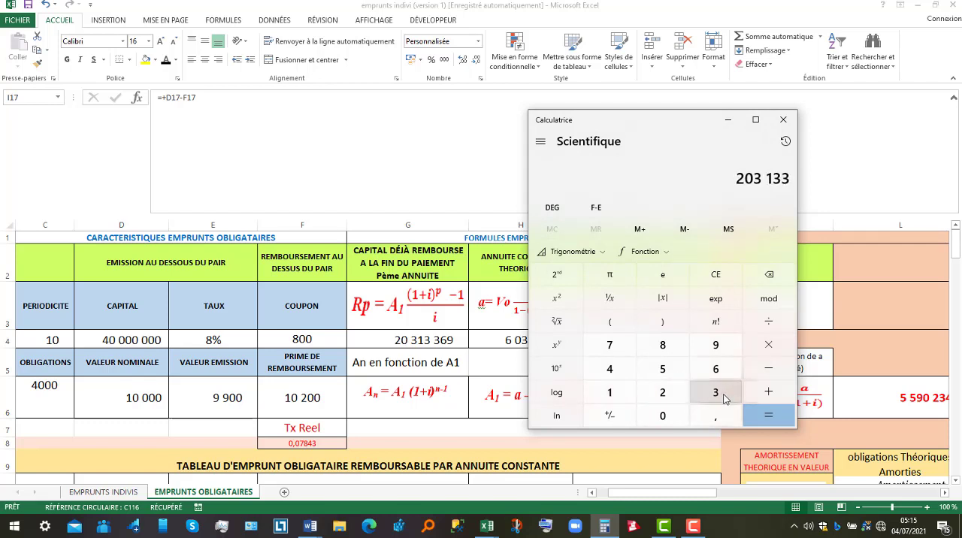
pyautogui.click(720, 369)
pyautogui.click(717, 353)
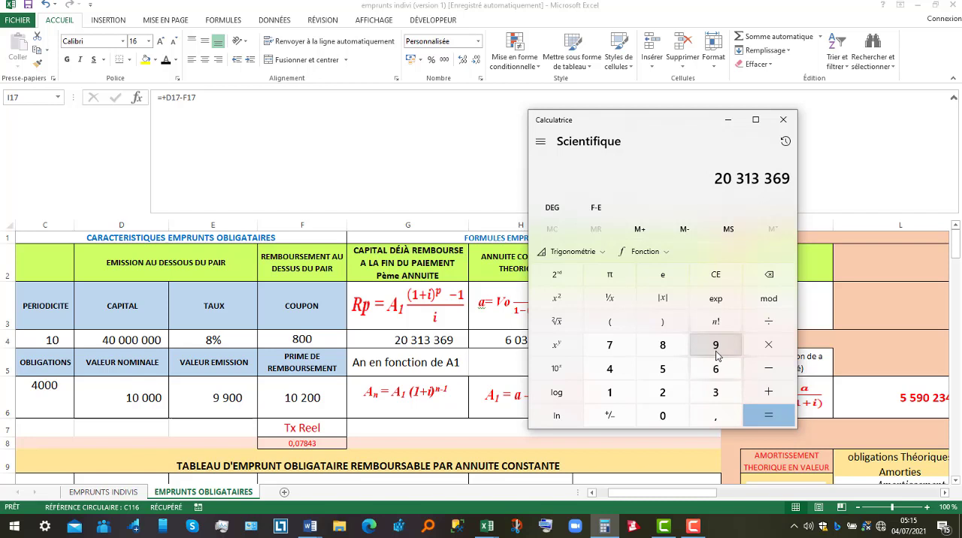
pyautogui.click(768, 321)
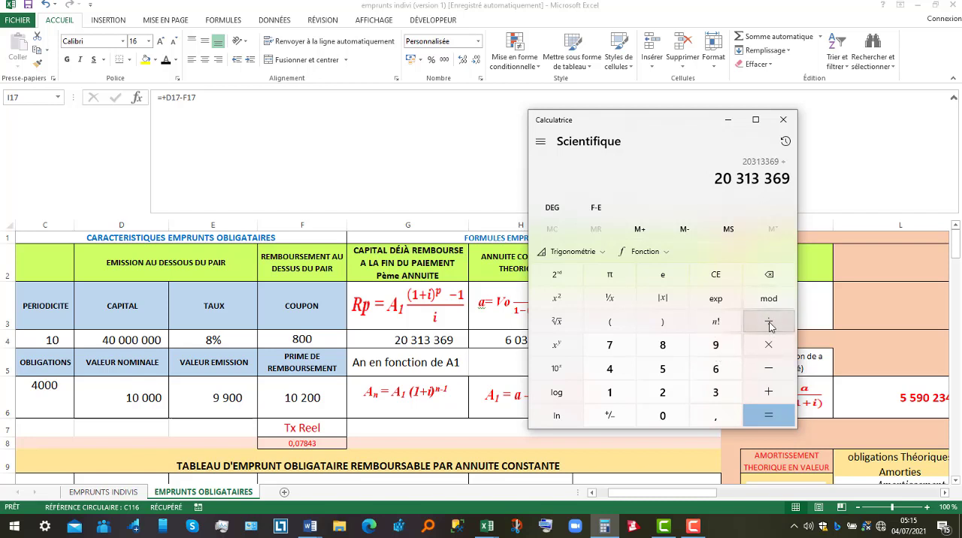
pyautogui.click(612, 393)
pyautogui.click(662, 415)
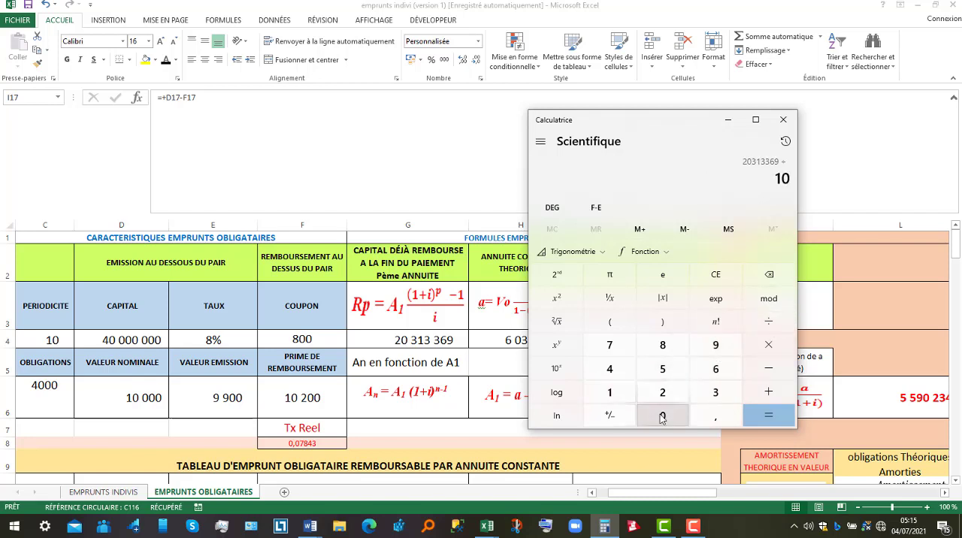
pyautogui.doubleClick(661, 416)
pyautogui.click(662, 416)
pyautogui.click(753, 418)
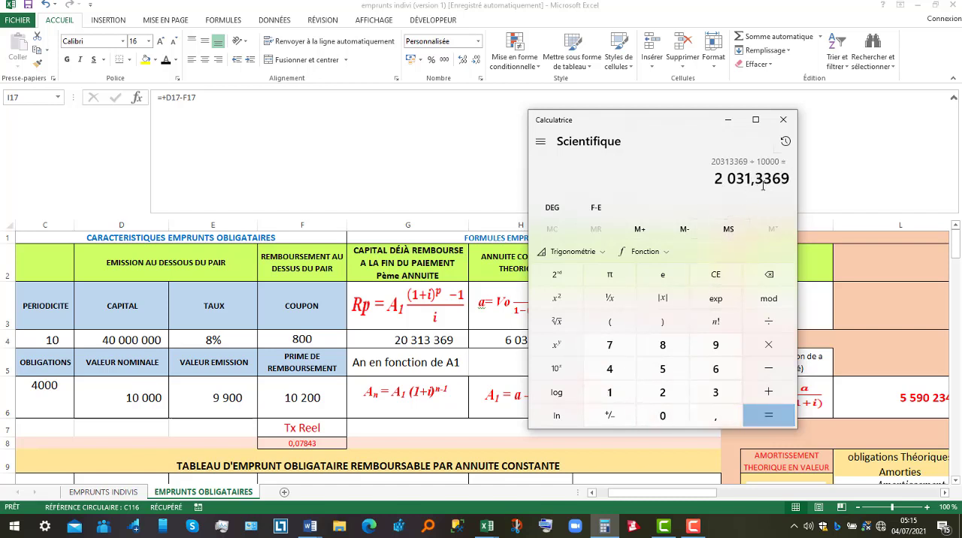
# Select the redeemed bonds in F12:F17 again to compare their sum with the calculated quotient
pyautogui.click(957, 481)
pyautogui.scroll(-2, 924, 481)
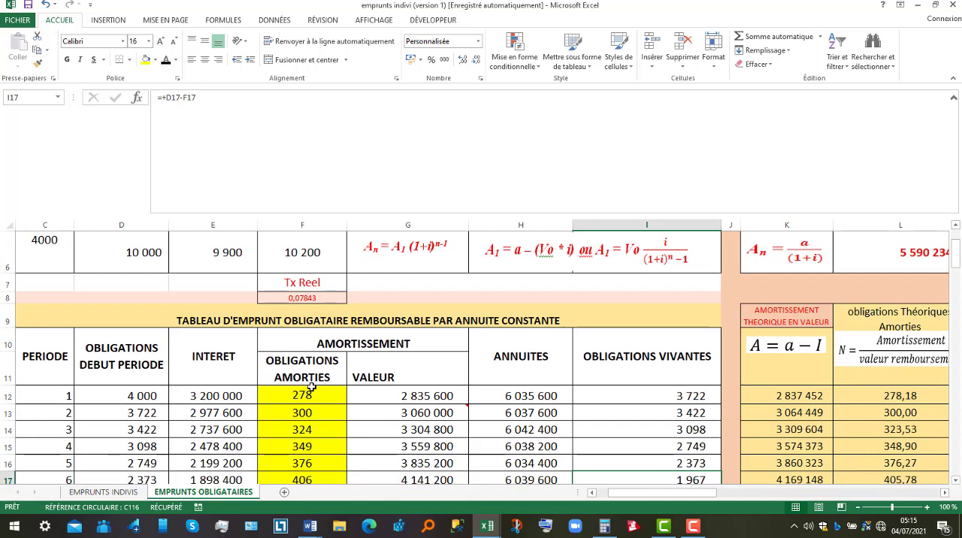
pyautogui.moveTo(310, 387); pyautogui.dragTo(308, 410)
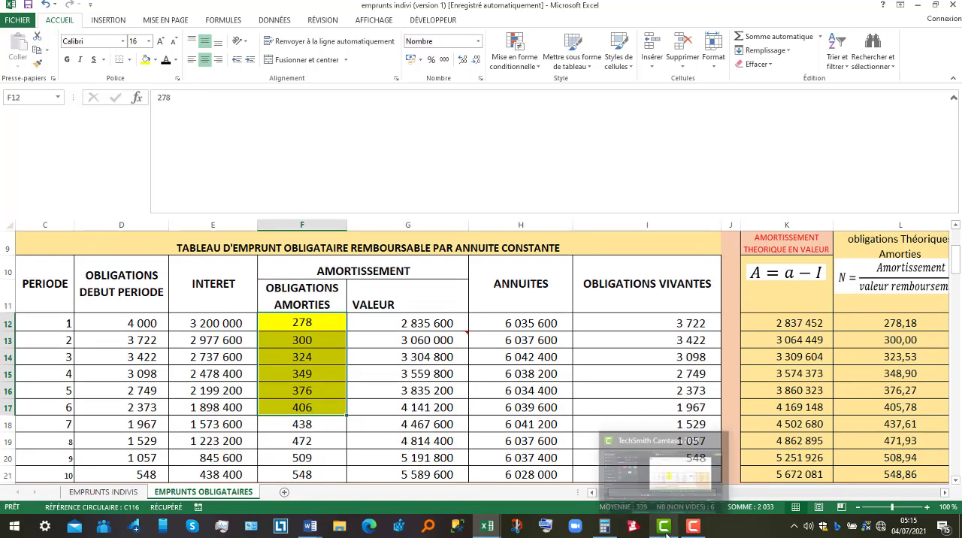
pyautogui.click(693, 526)
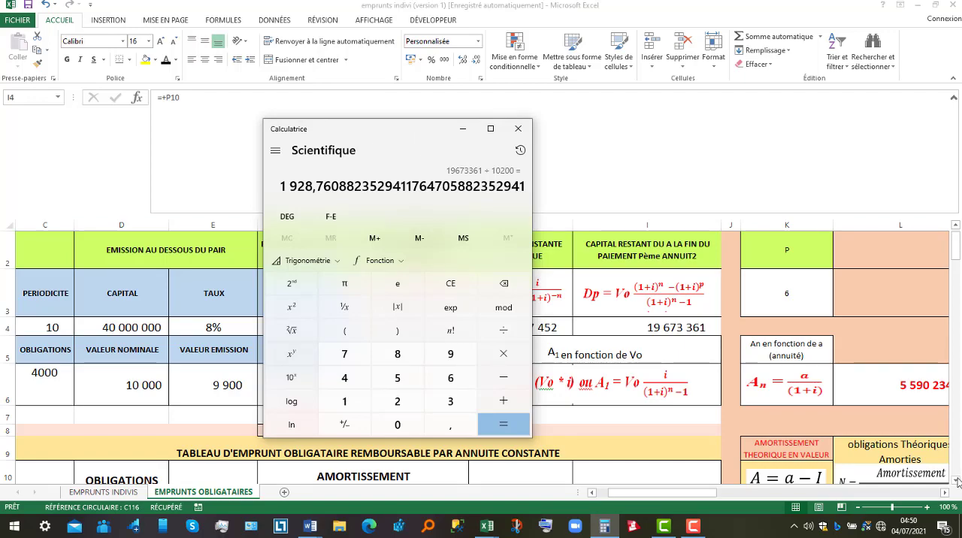
# Check the living bonds in the annuity table and switch to the Word document emprunt obligataires
pyautogui.hotkey('alt', 'Tab')
pyautogui.scroll(-7, 957, 481)
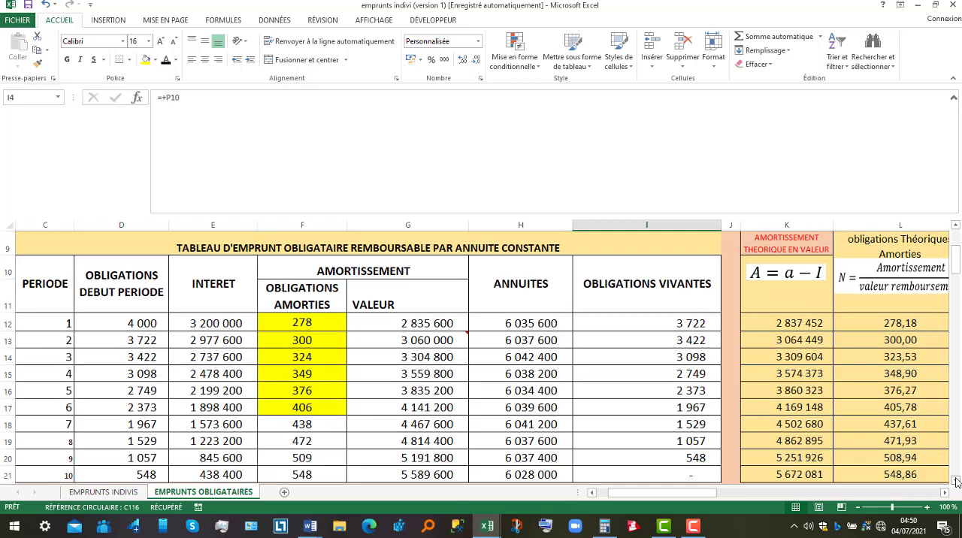
pyautogui.scroll(-3, 956, 481)
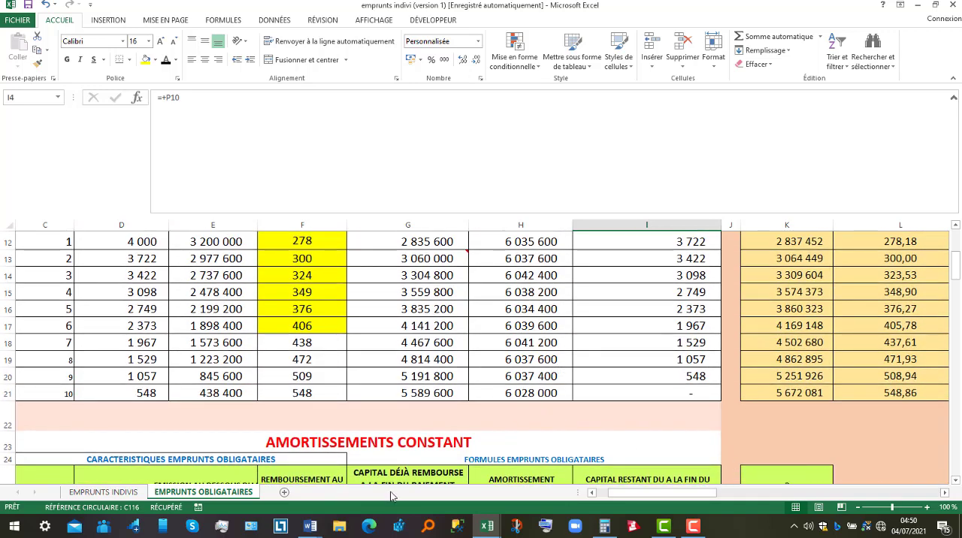
pyautogui.click(310, 526)
pyautogui.click(259, 485)
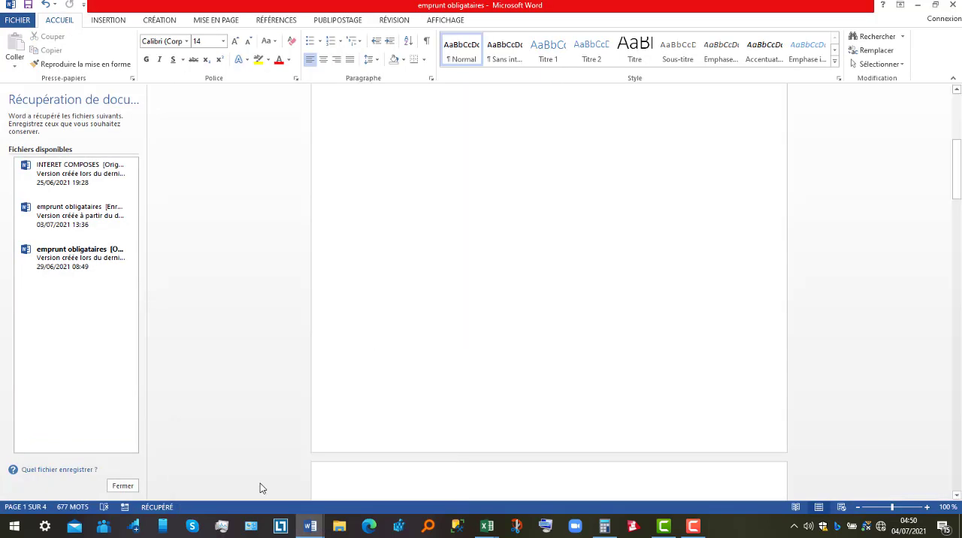